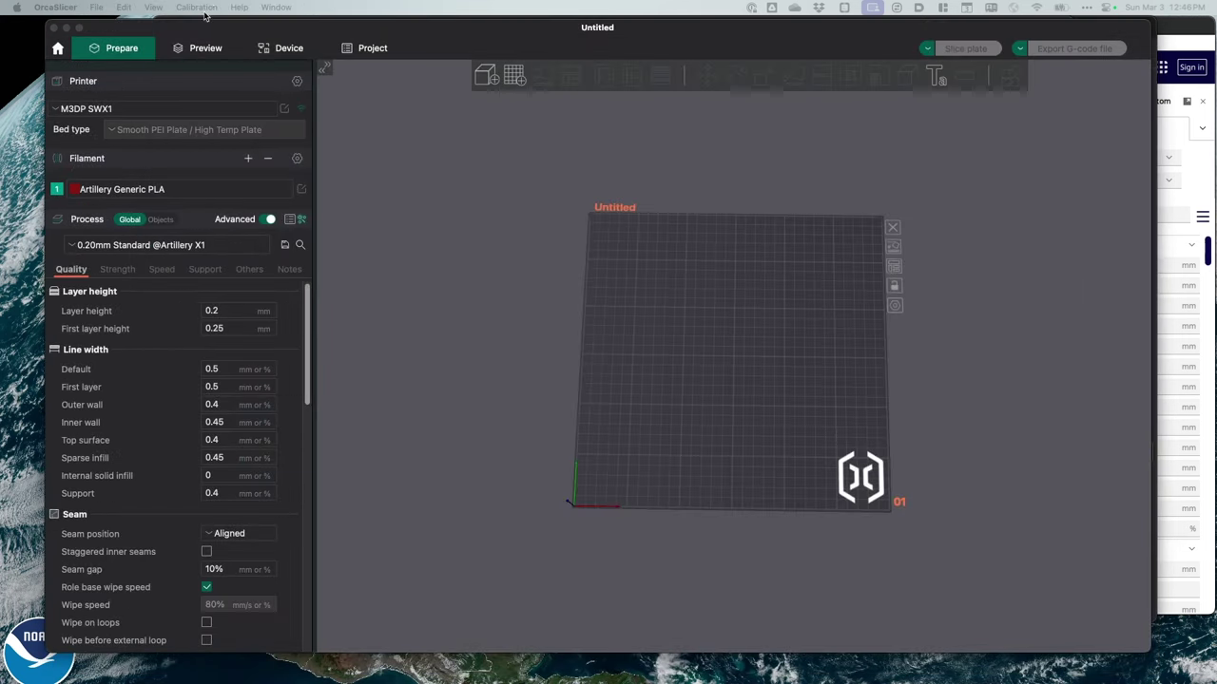
Step: In the Setup Wizard, find and tick the Creality Ender-3 S1 Pro 0.4mm nozzle printer
click(197, 7)
mouse_move(239, 8)
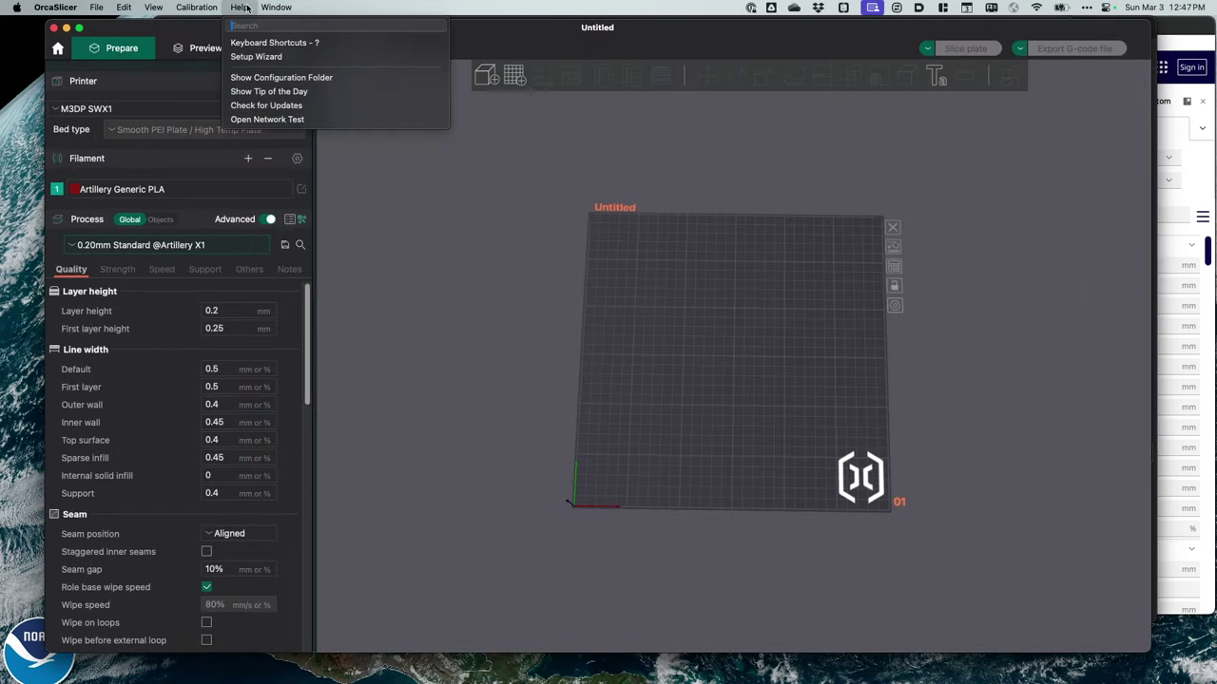
click(255, 57)
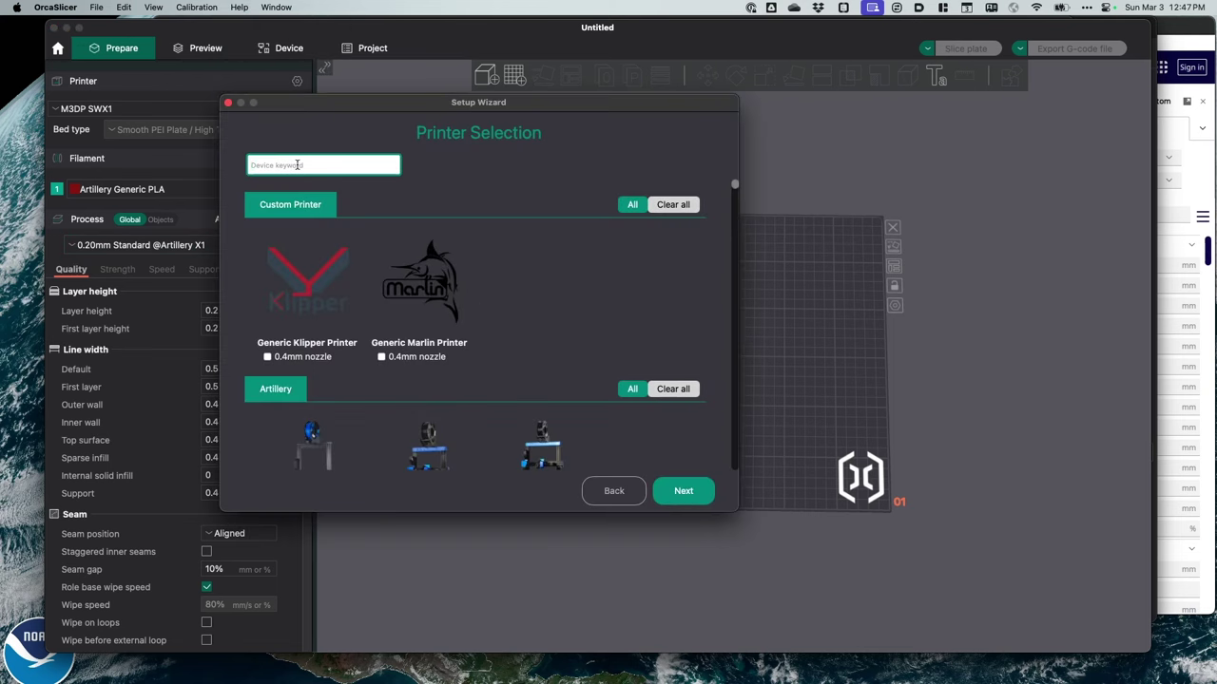
text(Real)
scroll(528, 333, down, 3)
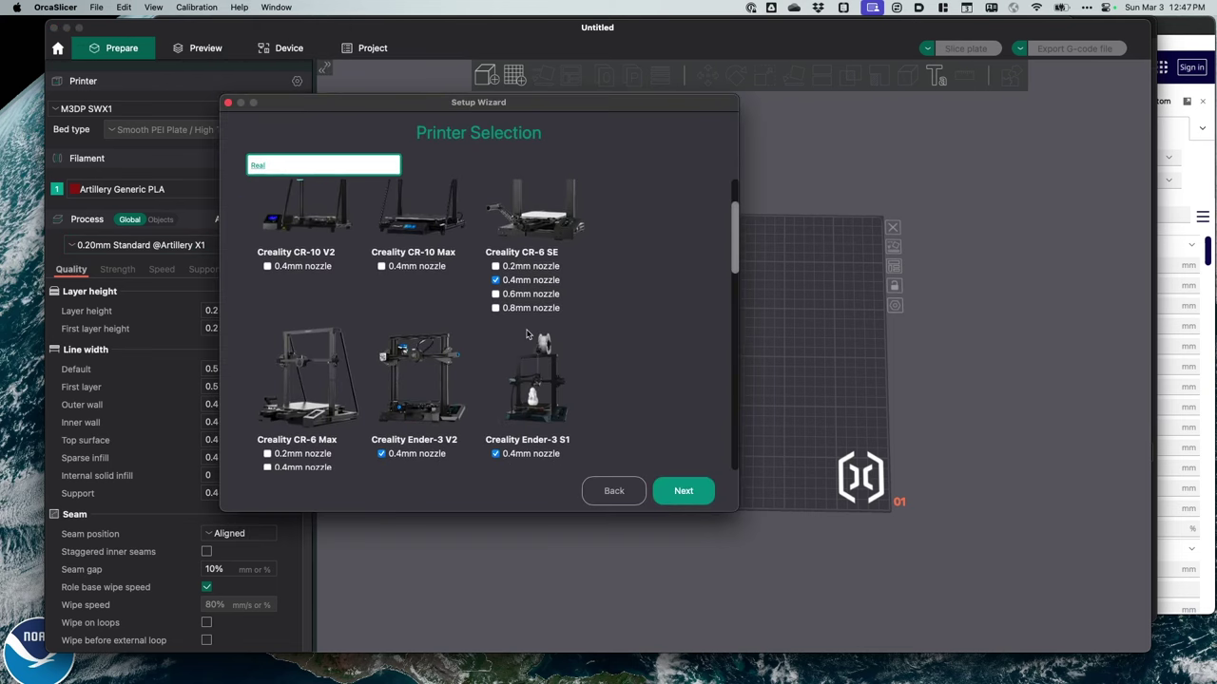
scroll(527, 332, down, 4)
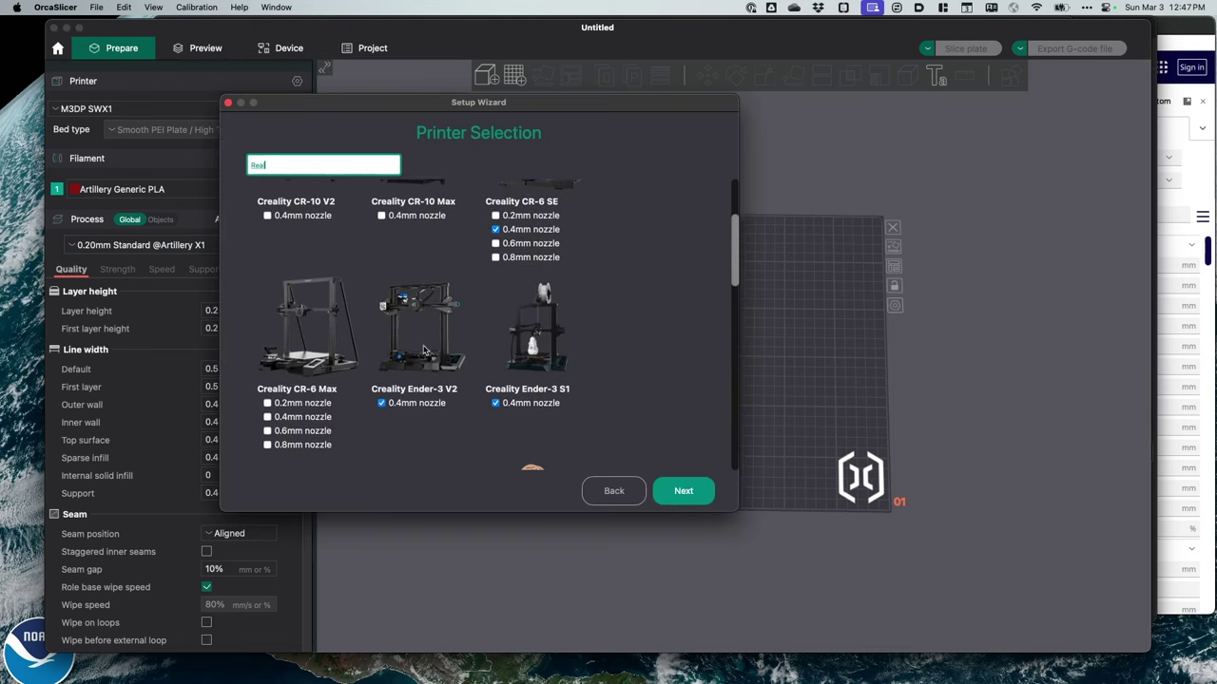
scroll(410, 350, down, 5)
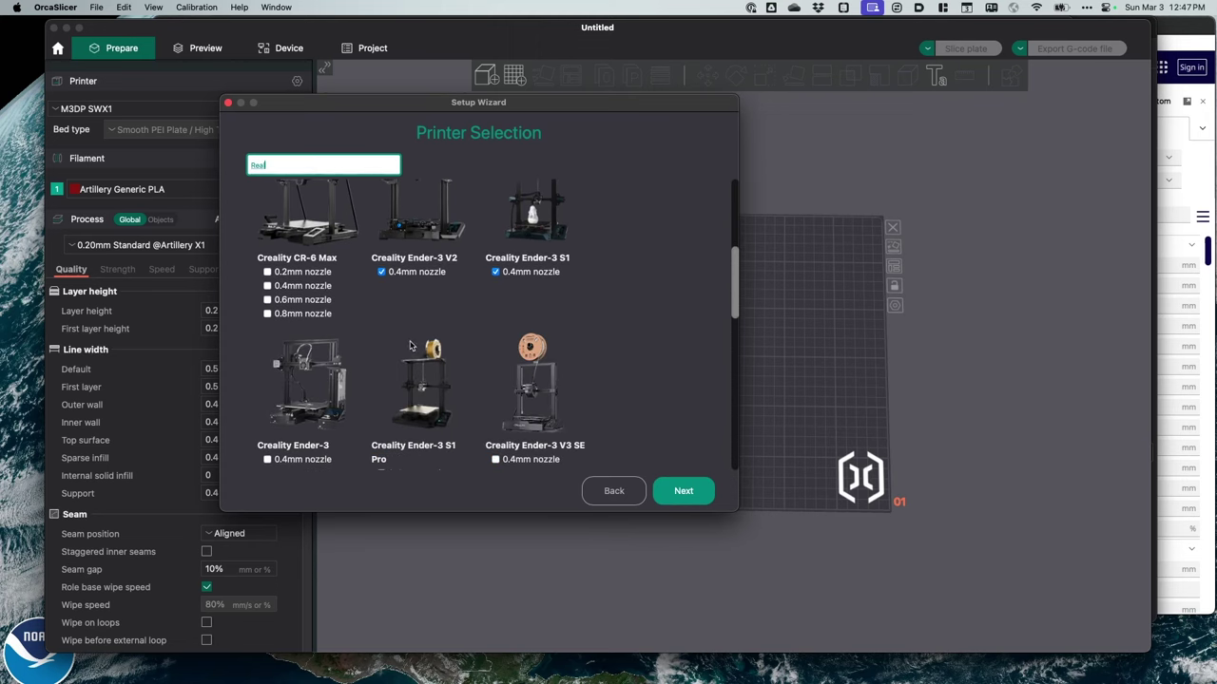
scroll(410, 375, down, 3)
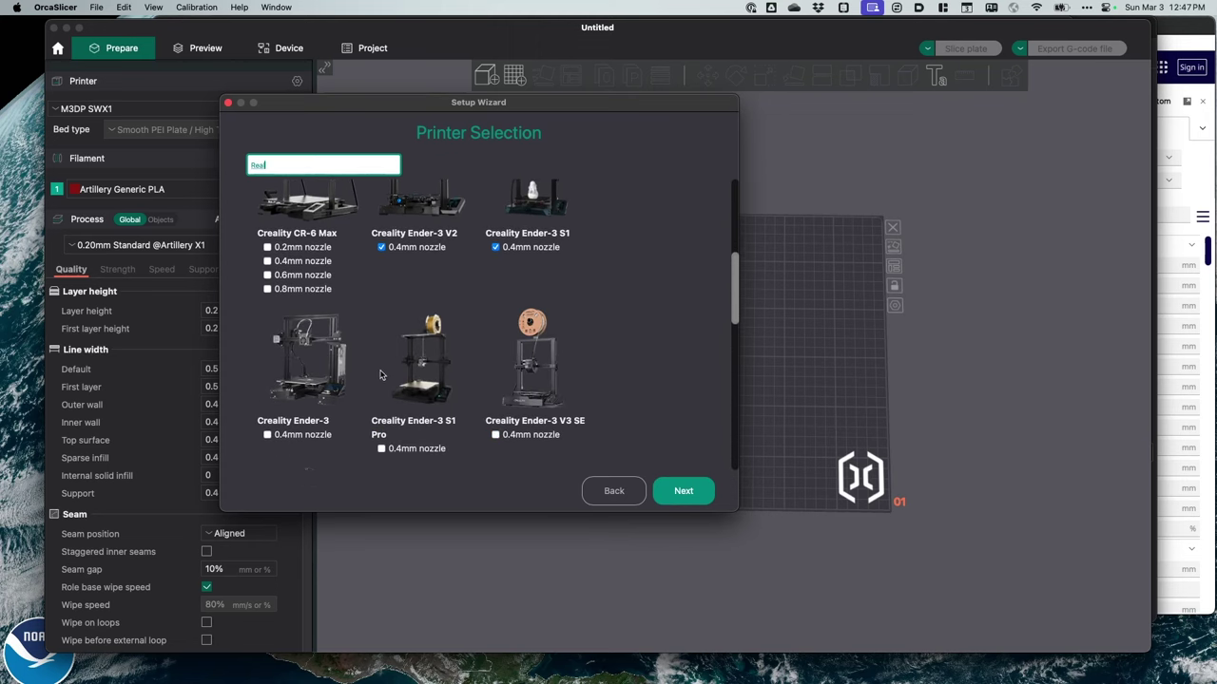
scroll(425, 370, down, 5)
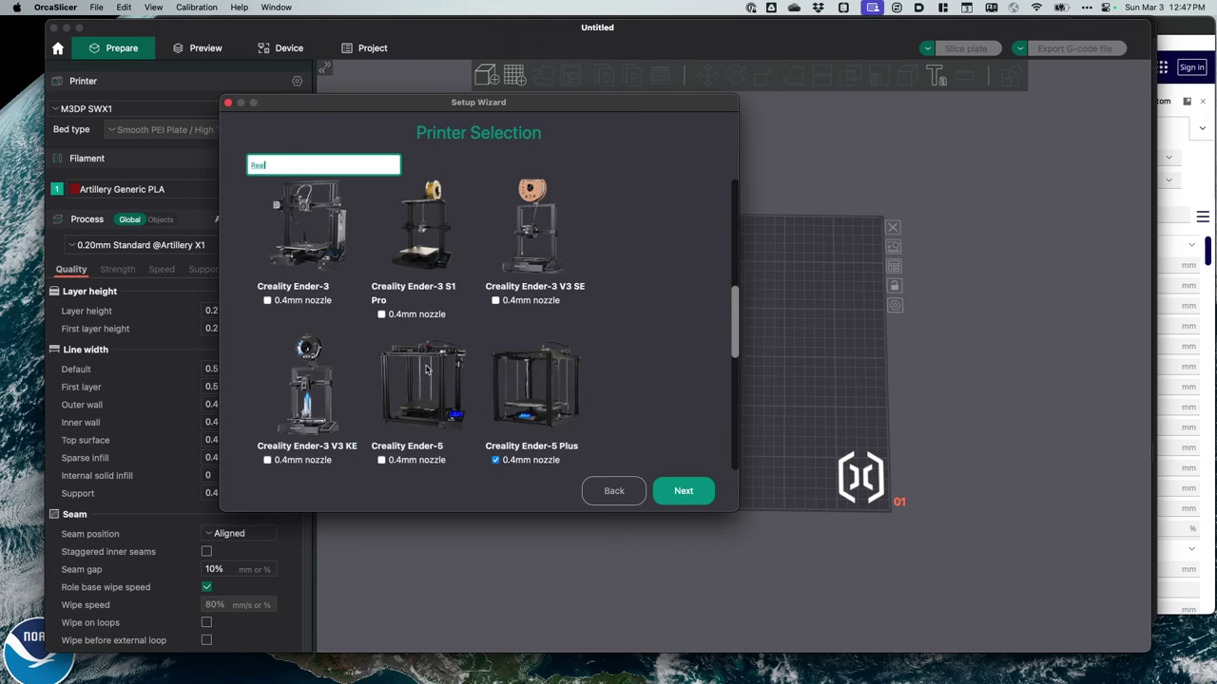
scroll(432, 342, down, 6)
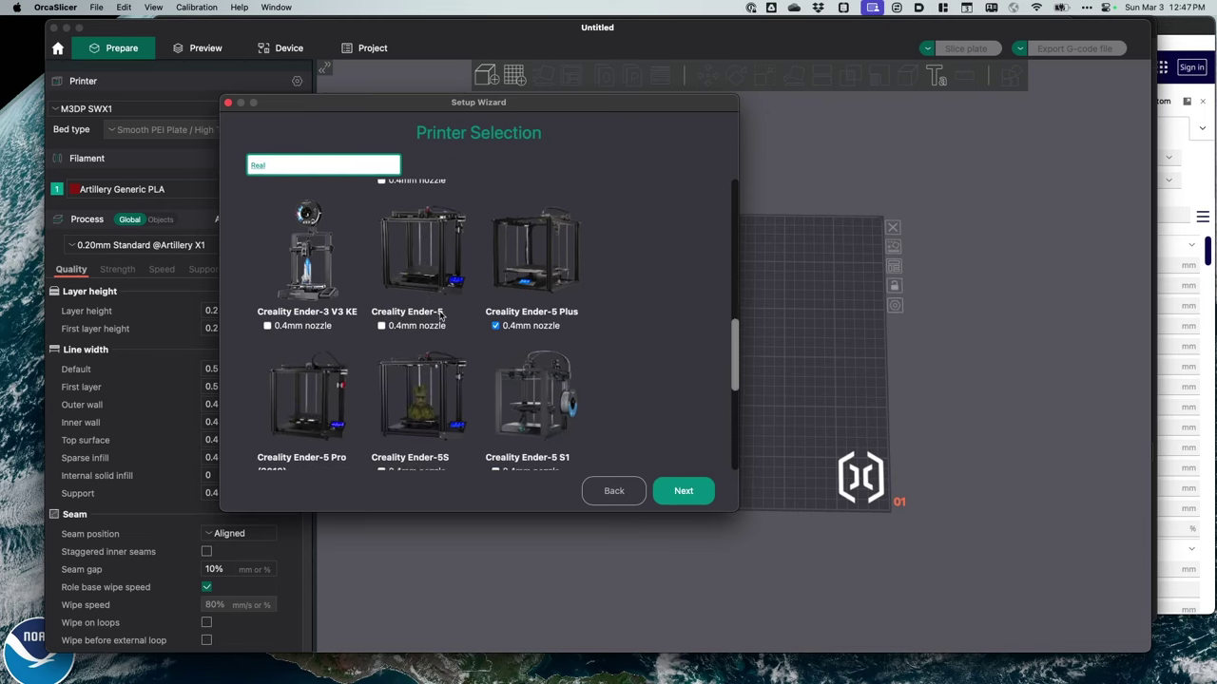
scroll(447, 328, down, 6)
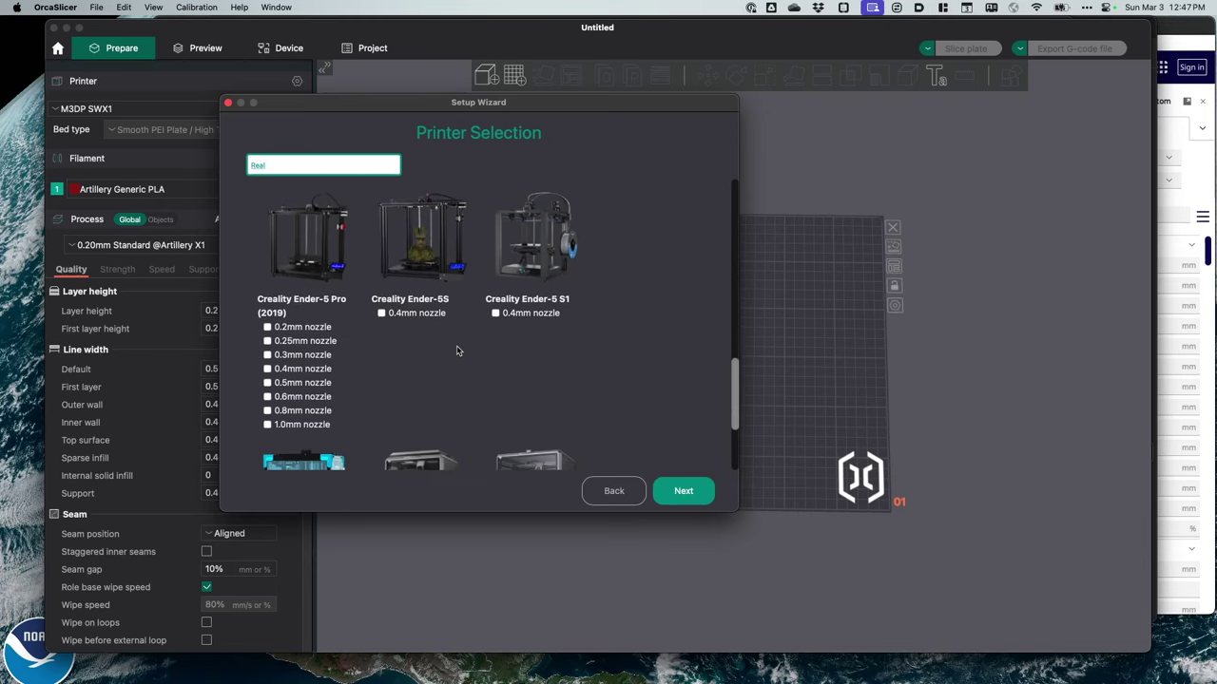
scroll(457, 342, down, 6)
scroll(456, 345, up, 20)
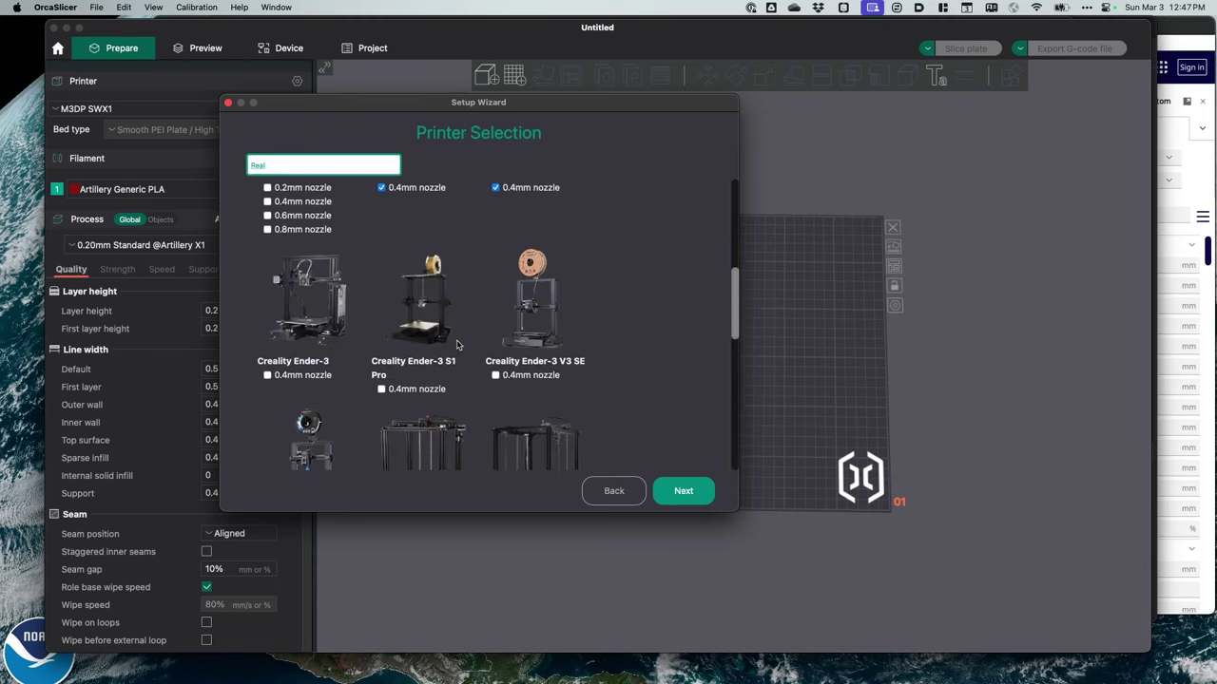
scroll(418, 380, down, 5)
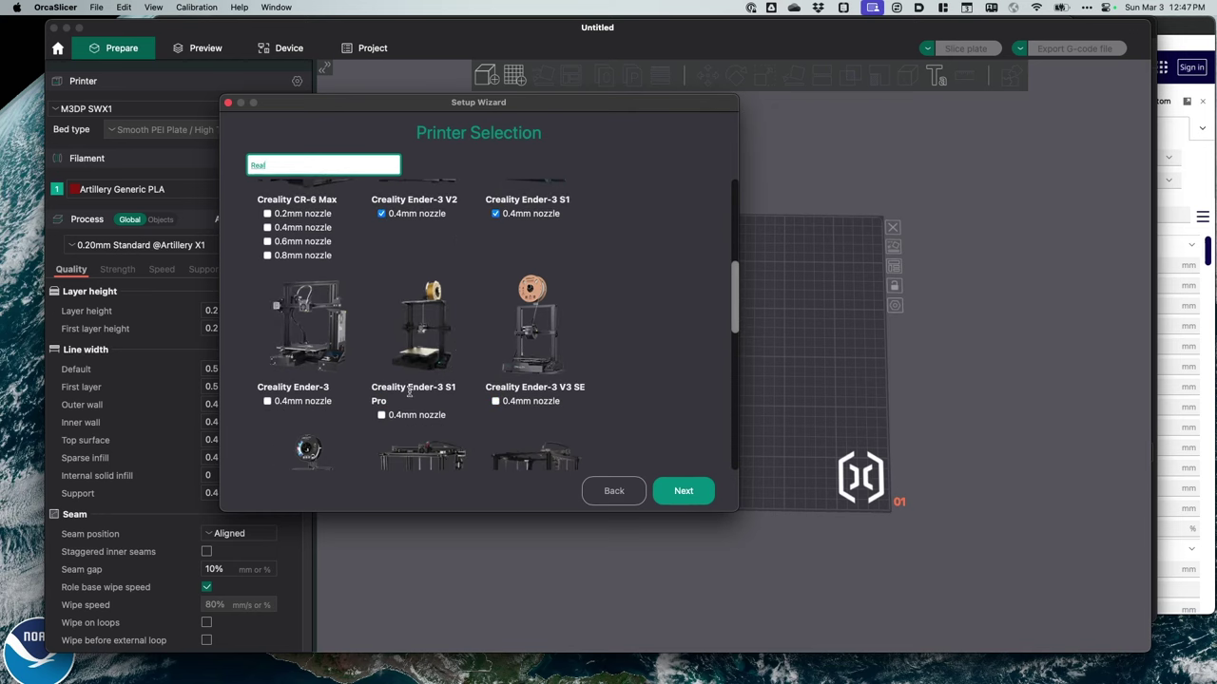
scroll(434, 377, up, 2)
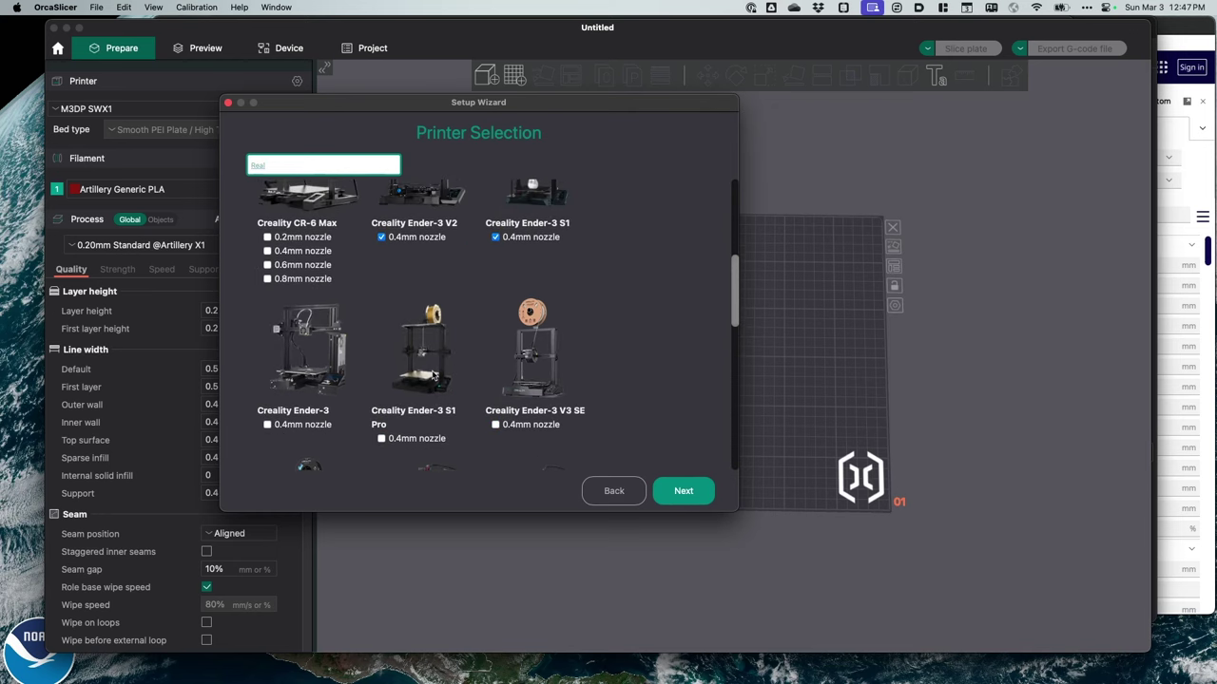
scroll(432, 378, down, 2)
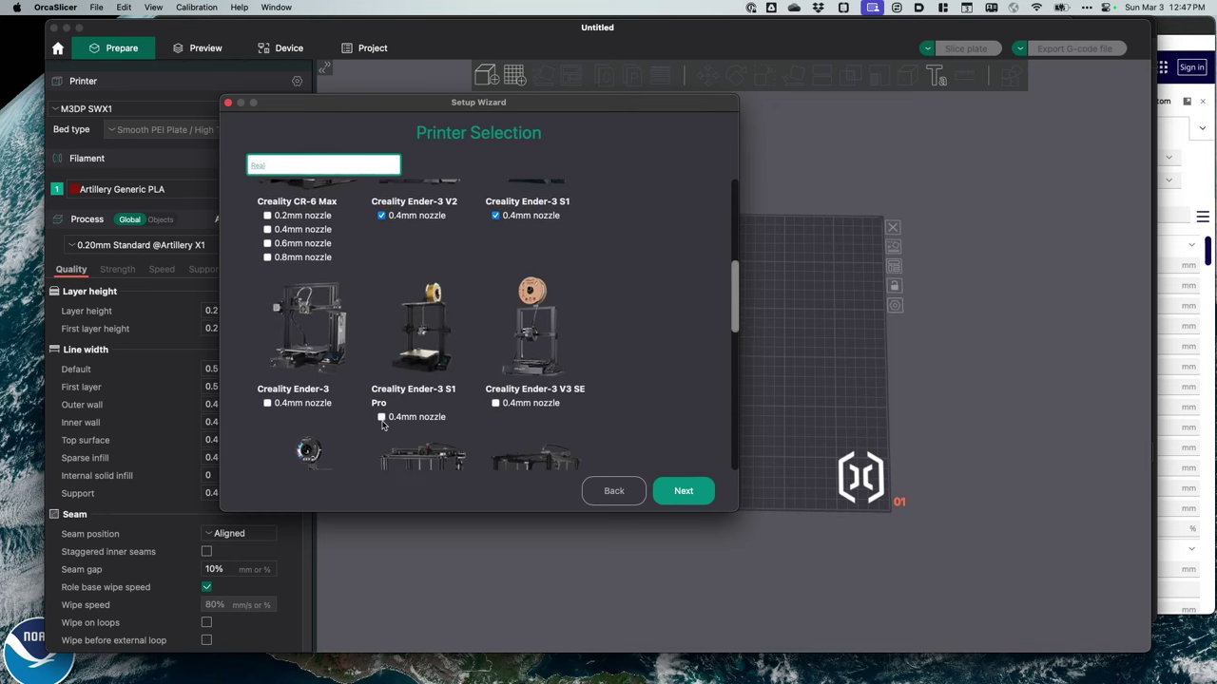
click(381, 417)
Step: Add Creality HF Generic Speed PLA filament and finish the wizard to load the printer
scroll(468, 369, up, 5)
scroll(466, 372, down, 4)
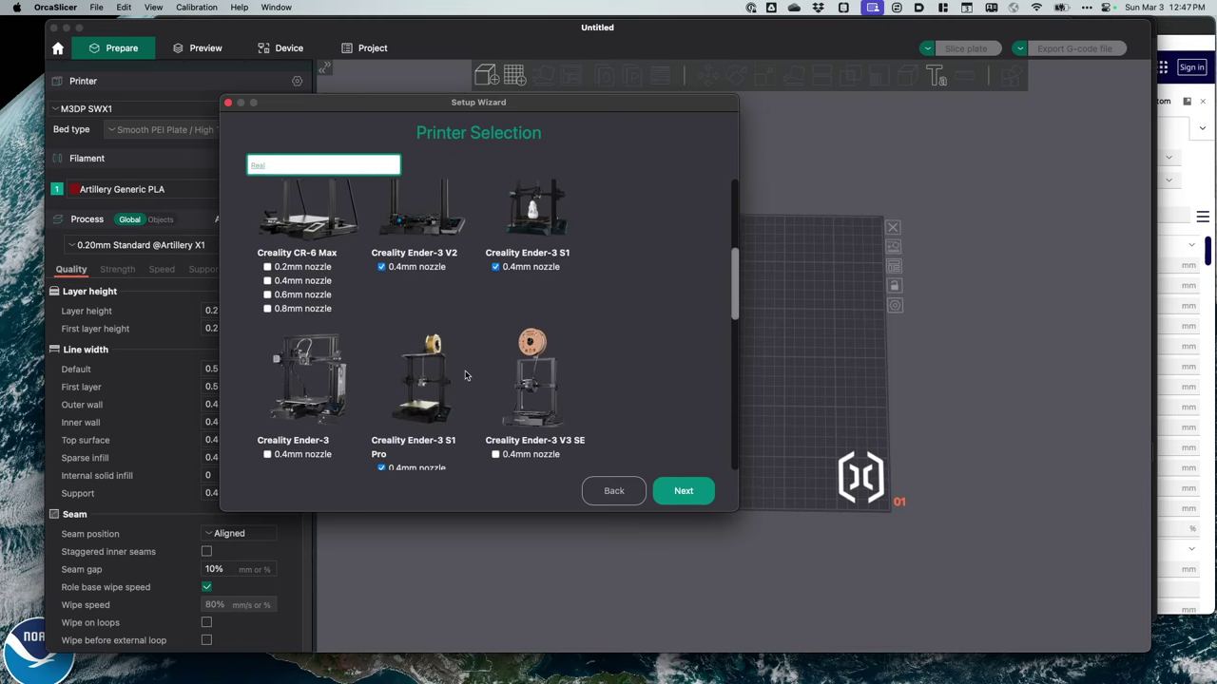
click(673, 500)
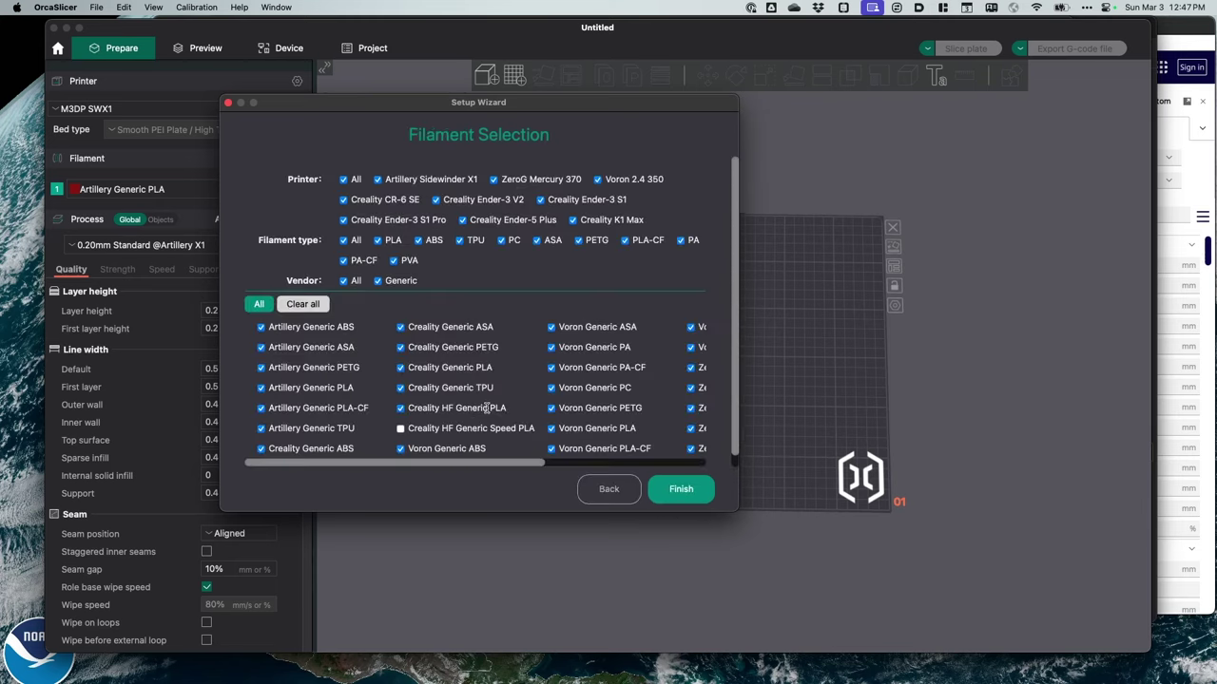
click(401, 428)
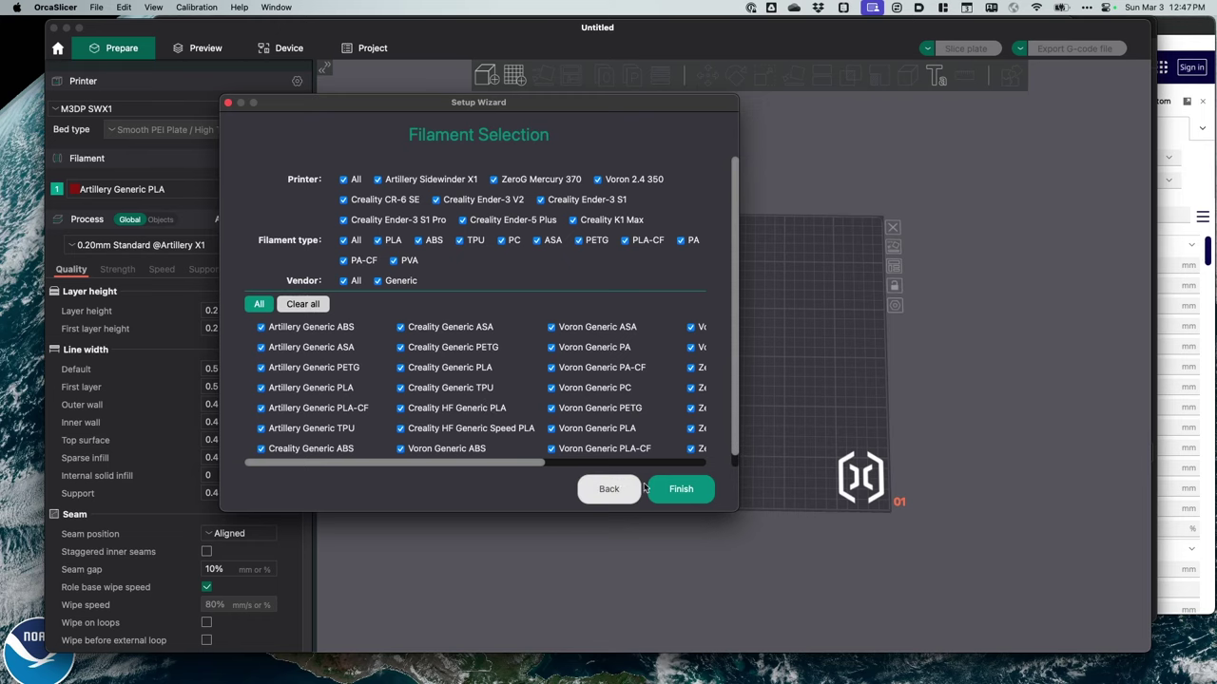
scroll(691, 465, down, 1)
scroll(691, 466, down, 1)
click(679, 494)
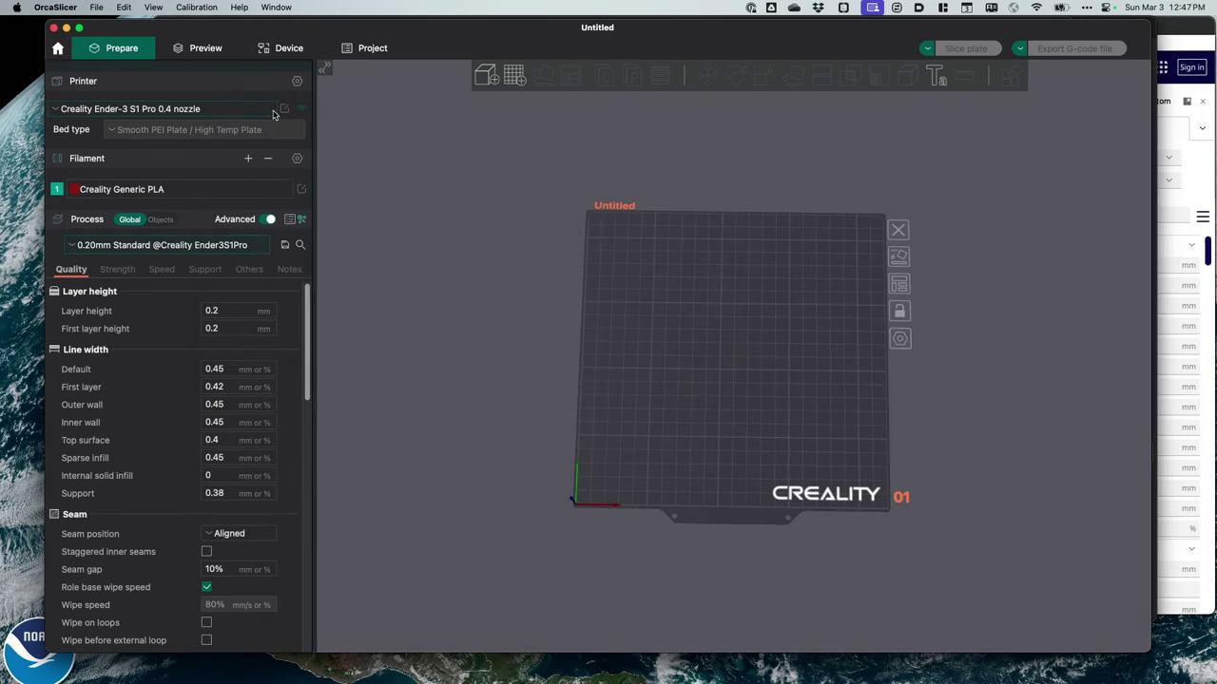
Step: Save the printer settings as a new preset named 'Creality Ender-3 S1 Plus'
click(285, 110)
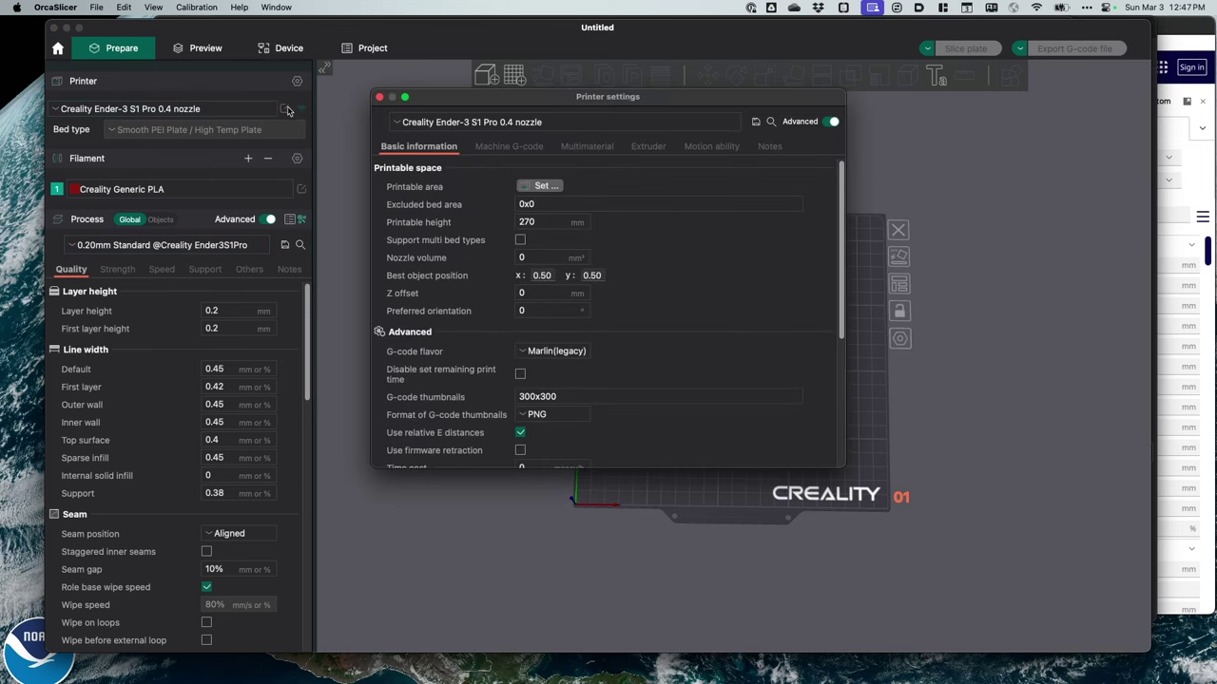
click(572, 127)
click(569, 126)
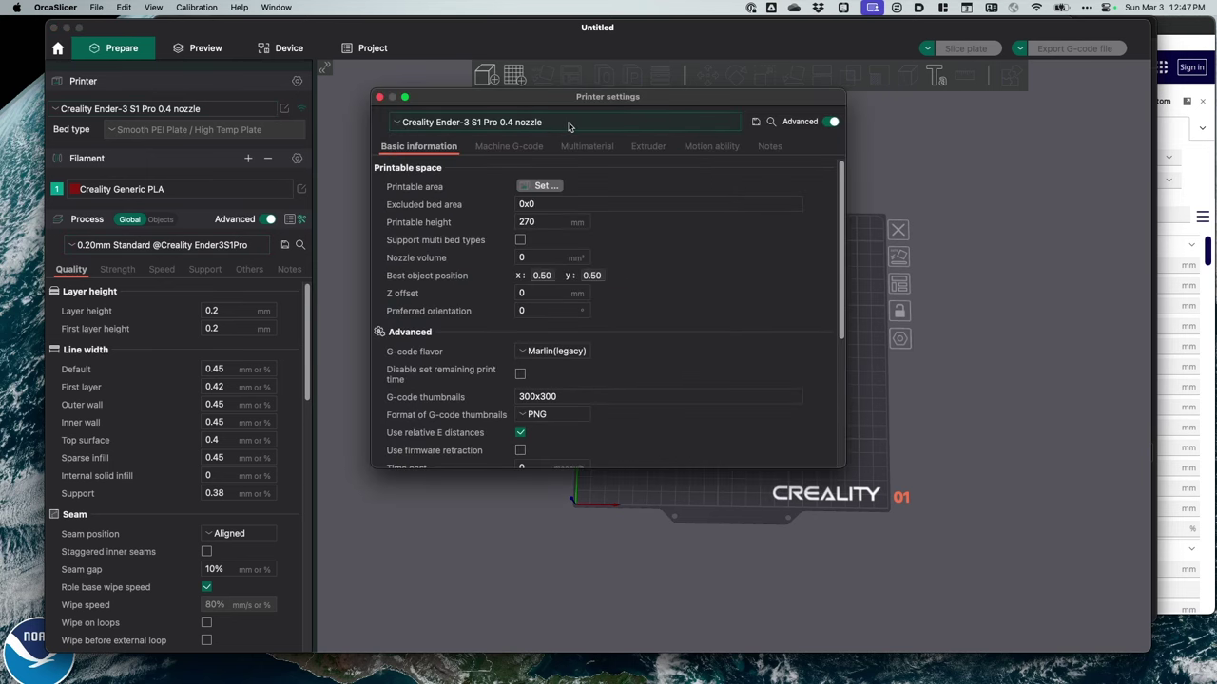
click(756, 122)
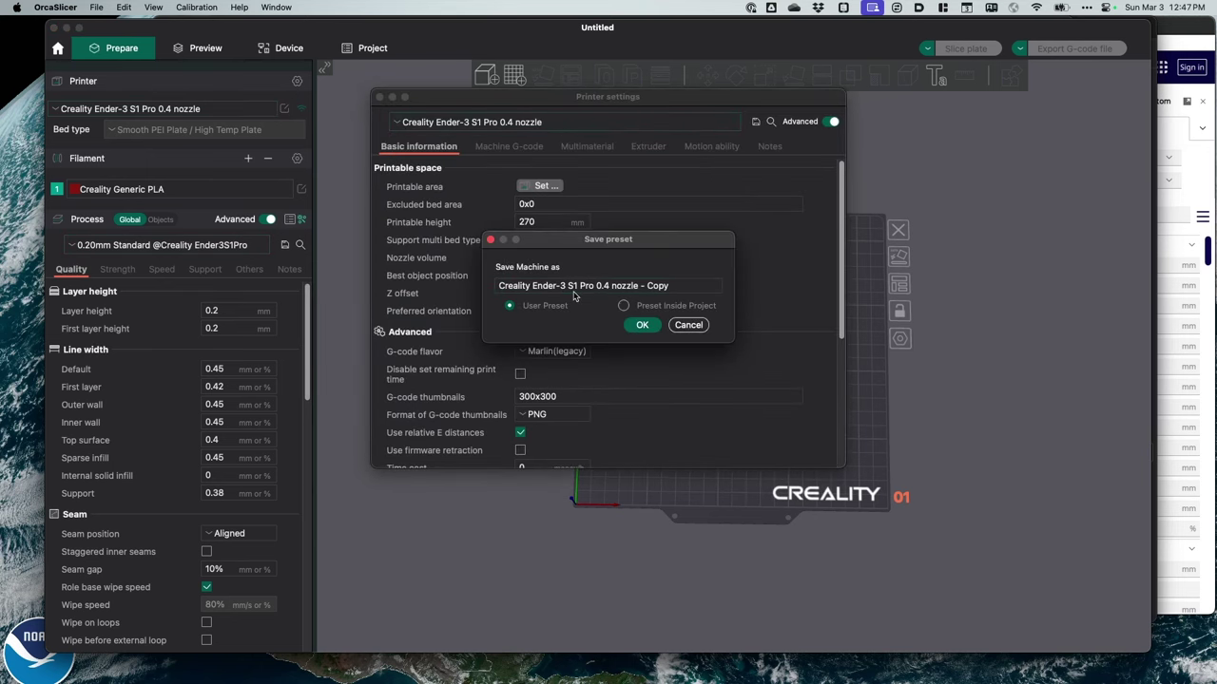
drag(580, 285, 744, 292)
text(Plus)
click(642, 325)
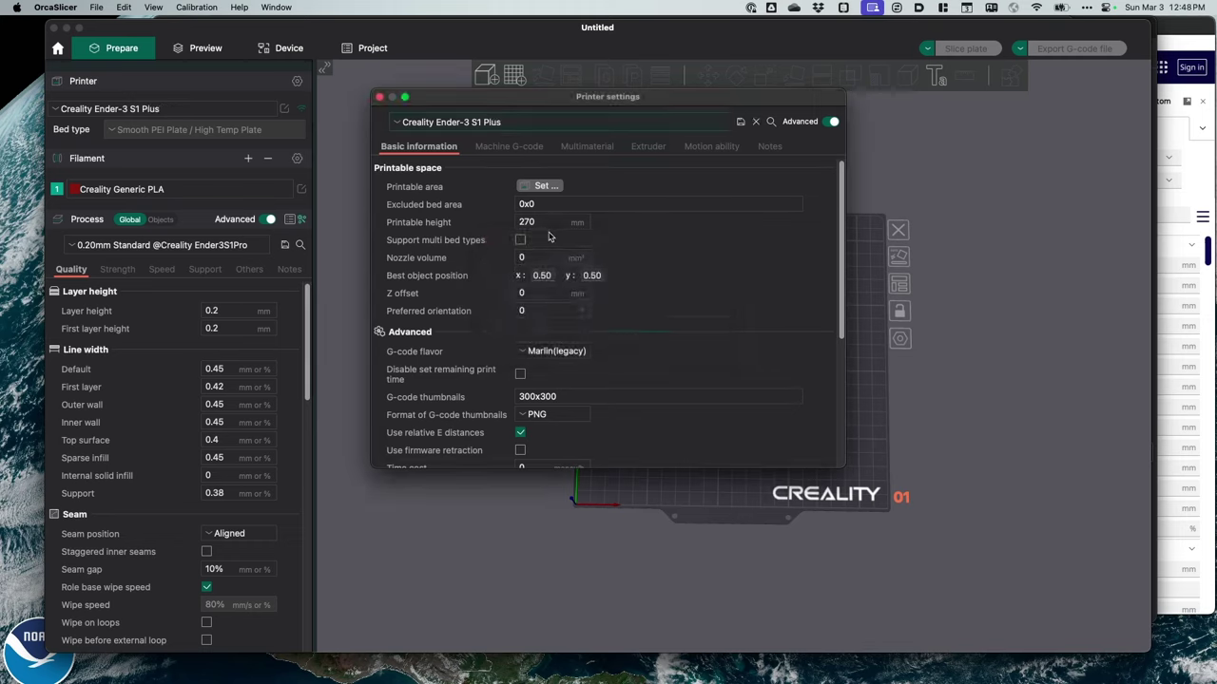
Step: Set printable height to 300 mm and the bed to 300 × 300, then check specs in Chrome
drag(549, 222, 482, 221)
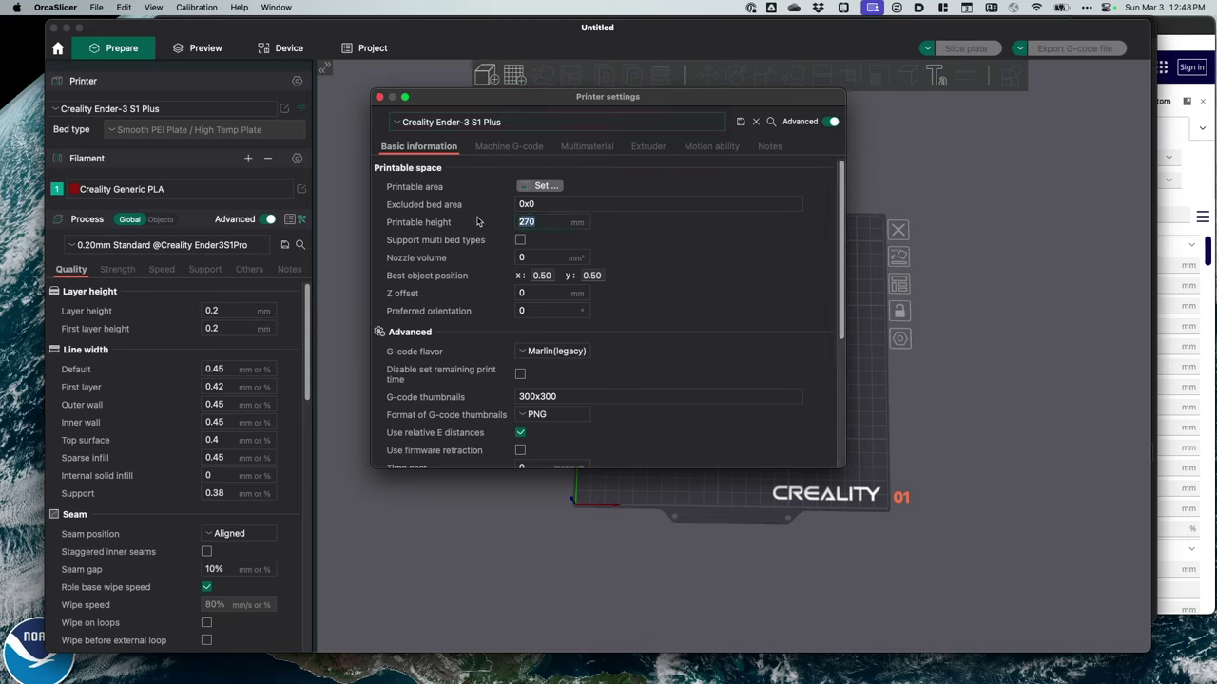
click(546, 188)
drag(602, 129, 528, 122)
text(300)
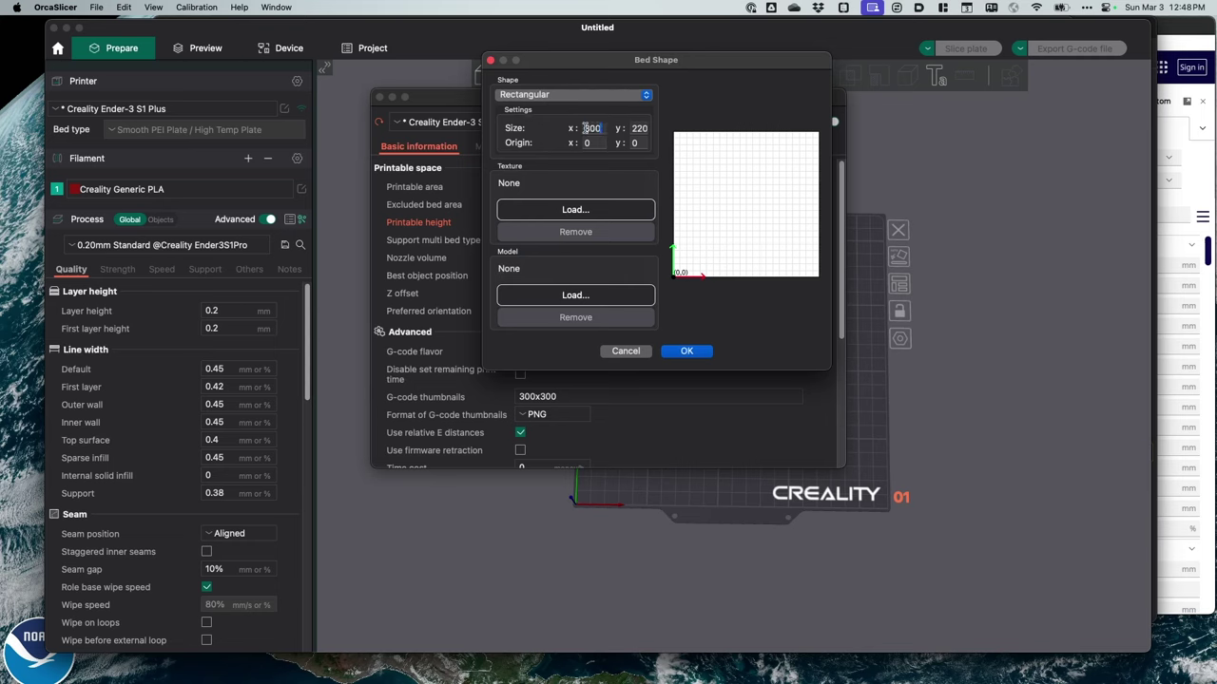
click(632, 129)
drag(631, 128, 678, 135)
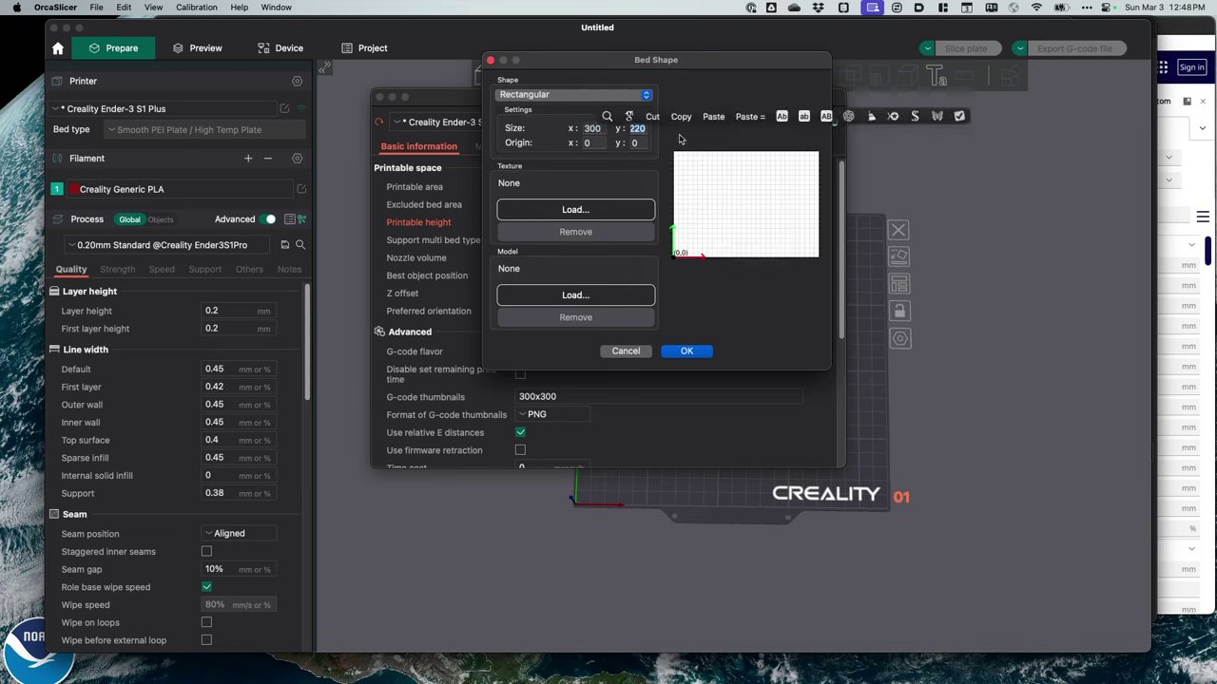
text(300)
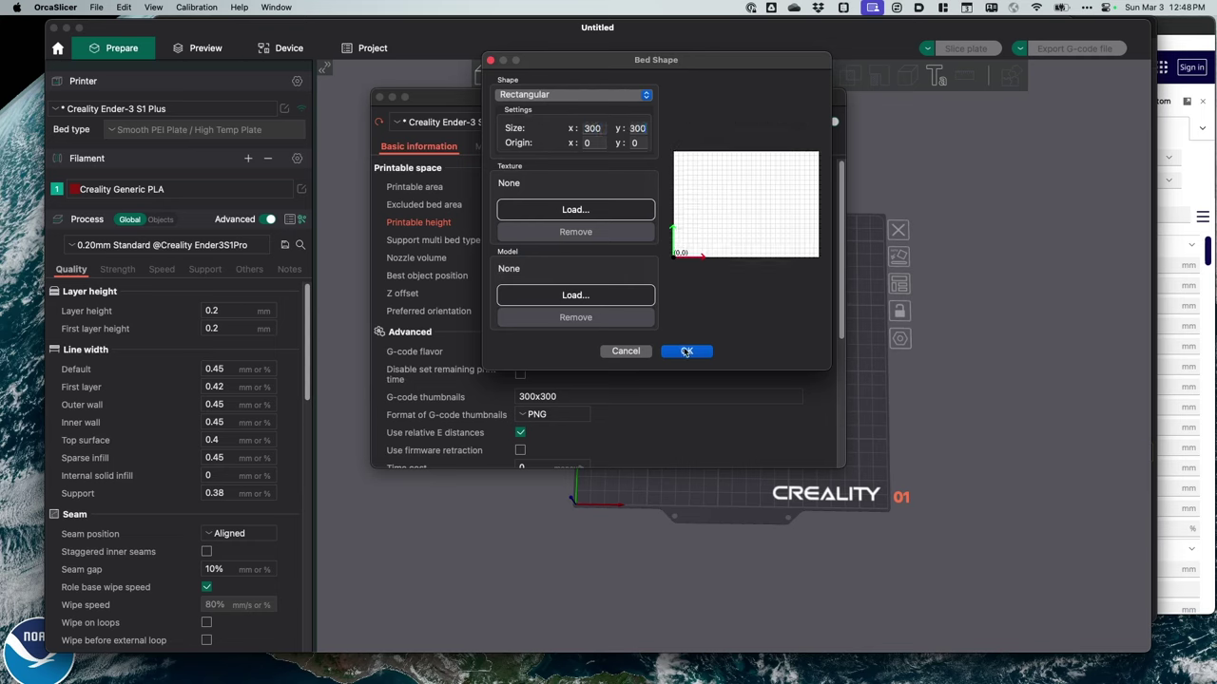
click(687, 350)
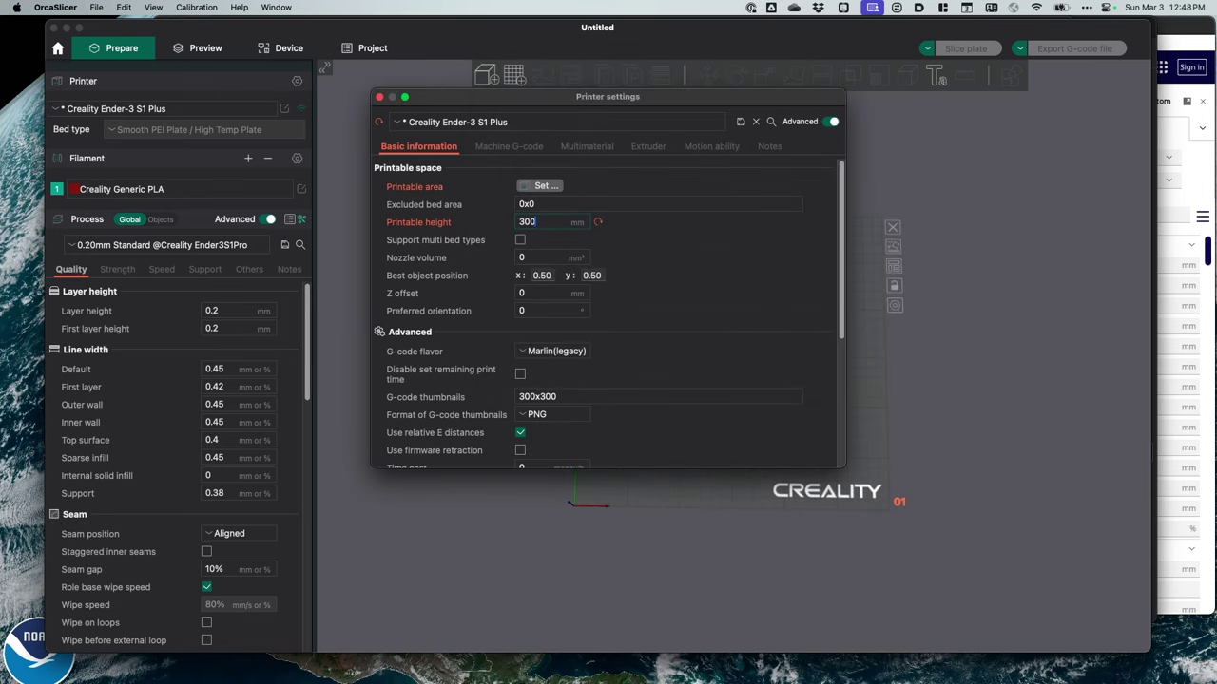
key(super+Tab)
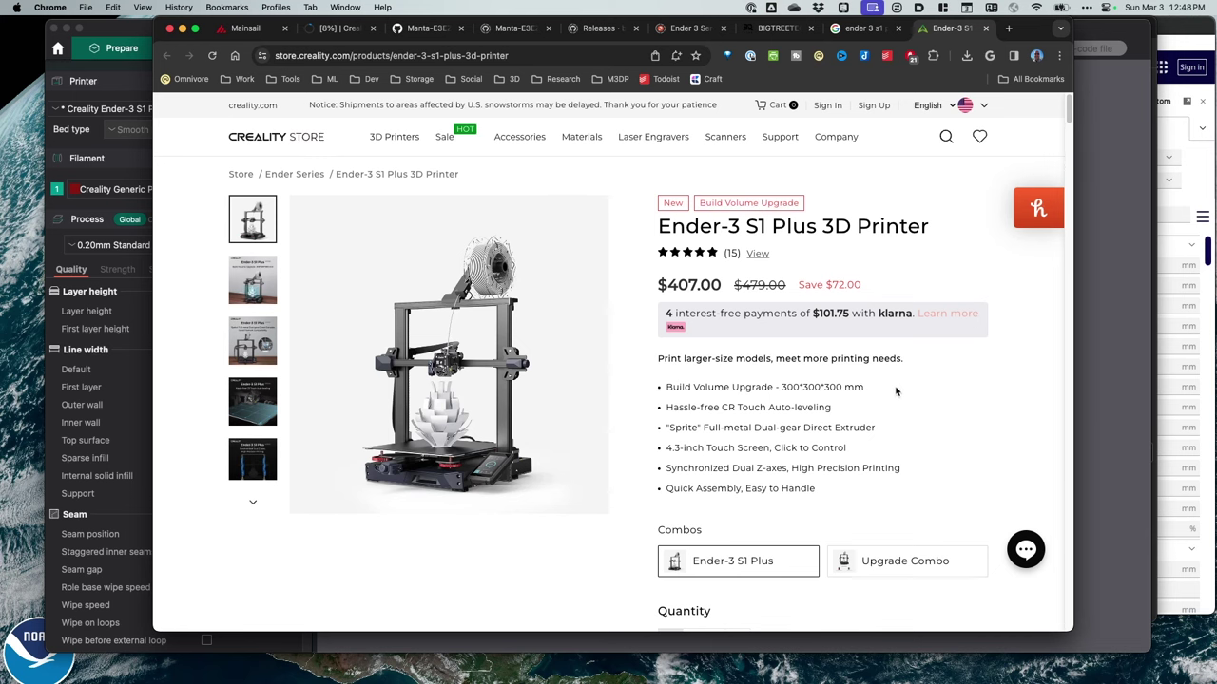
Step: Set the printer's G-code flavor to Klipper
key(super+Tab)
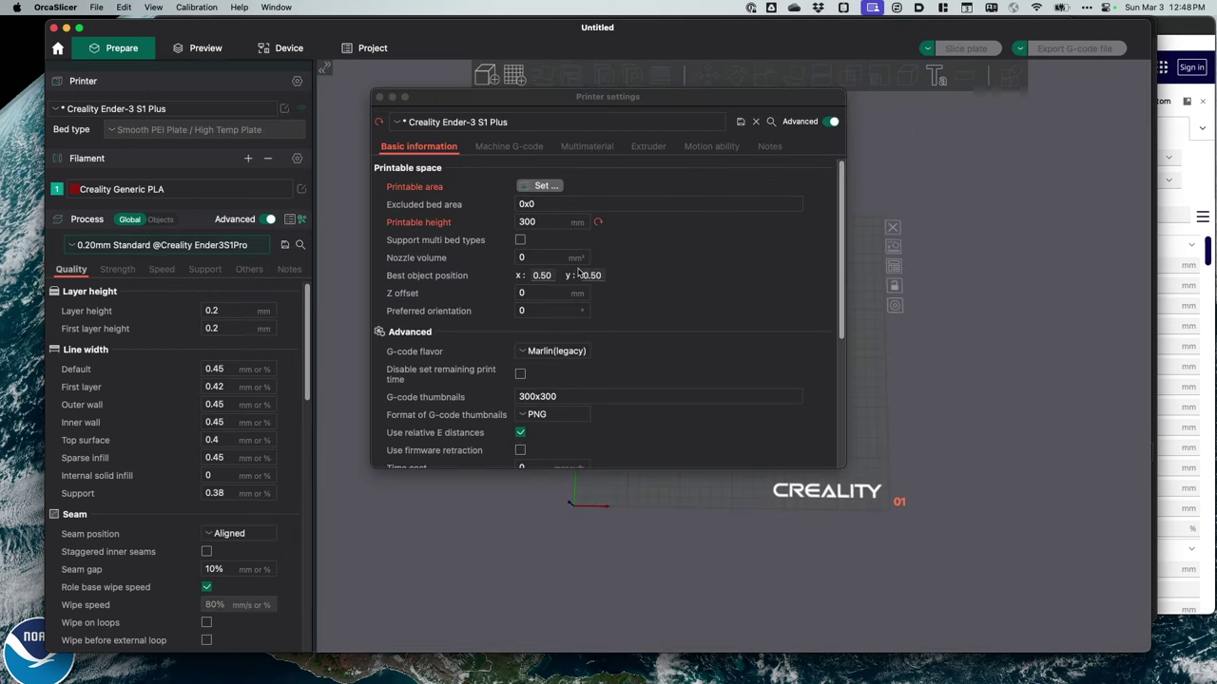
click(524, 352)
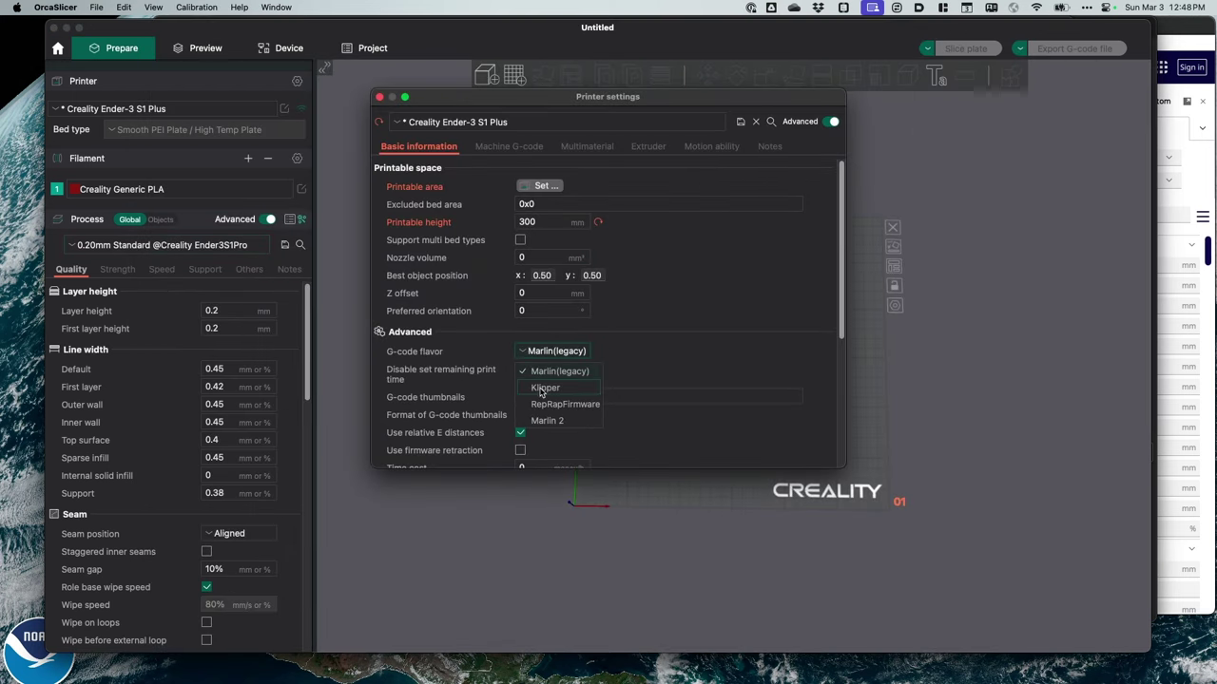
click(542, 389)
scroll(571, 361, down, 4)
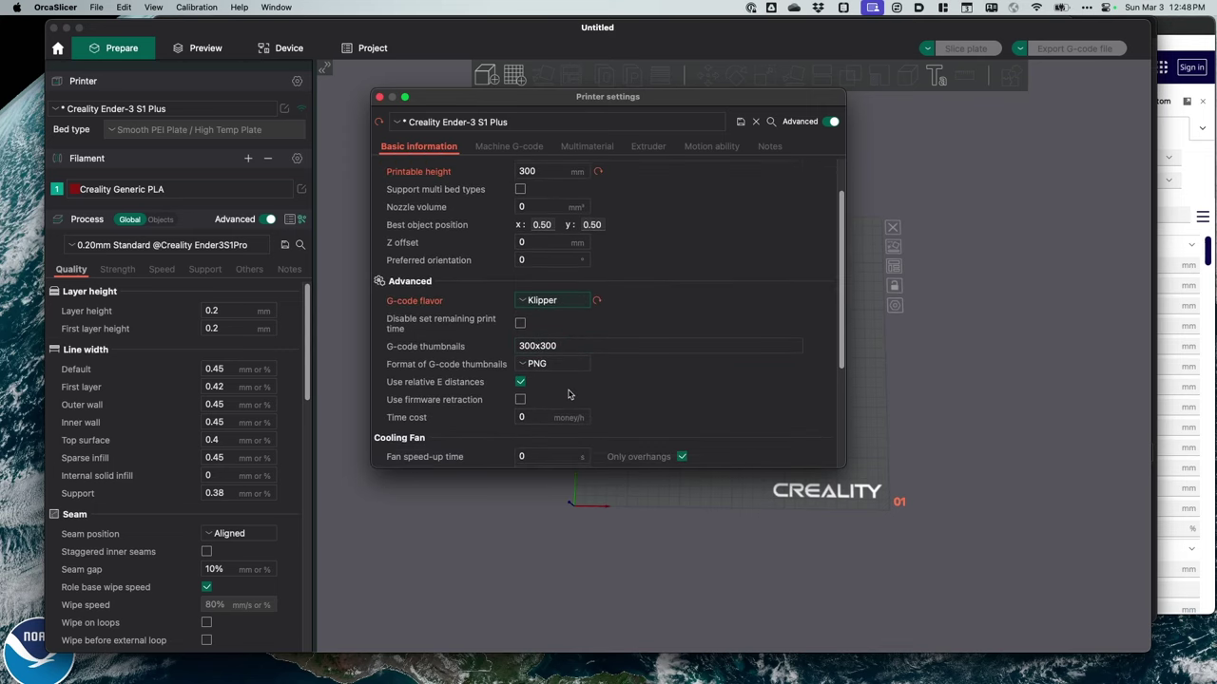
scroll(571, 354, up, 4)
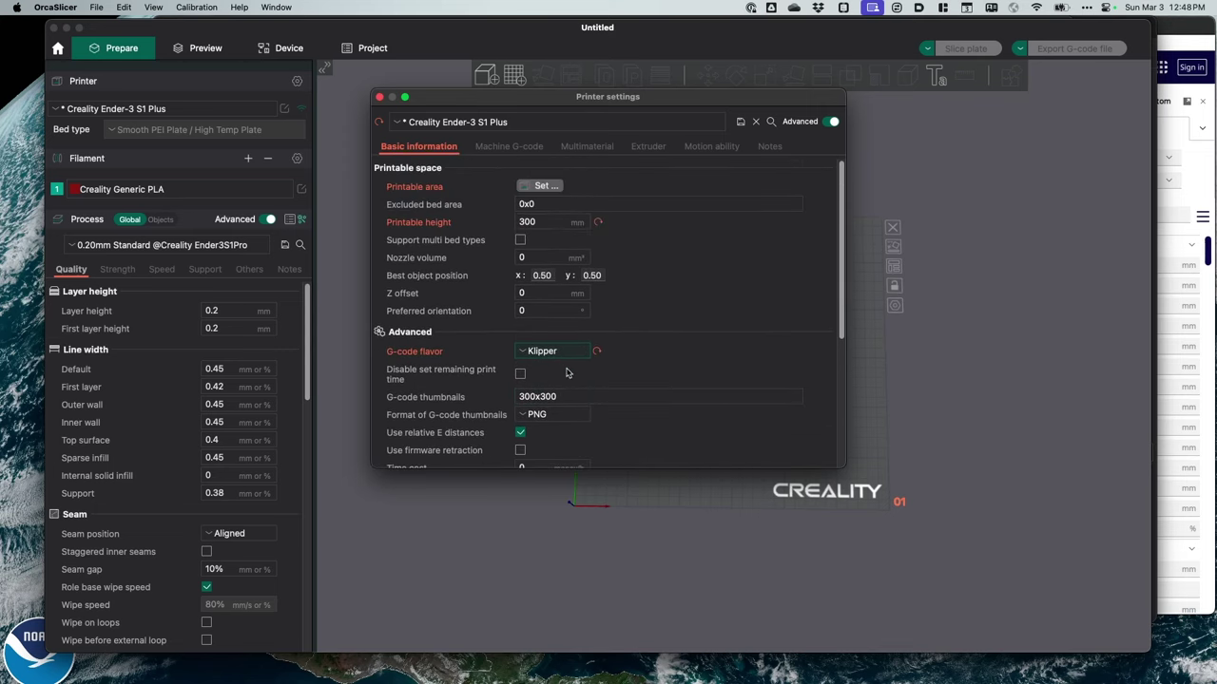
scroll(534, 384, down, 5)
double_click(527, 366)
Step: Set the nozzle type to Brass and show the Machine G-code settings
scroll(585, 384, down, 1)
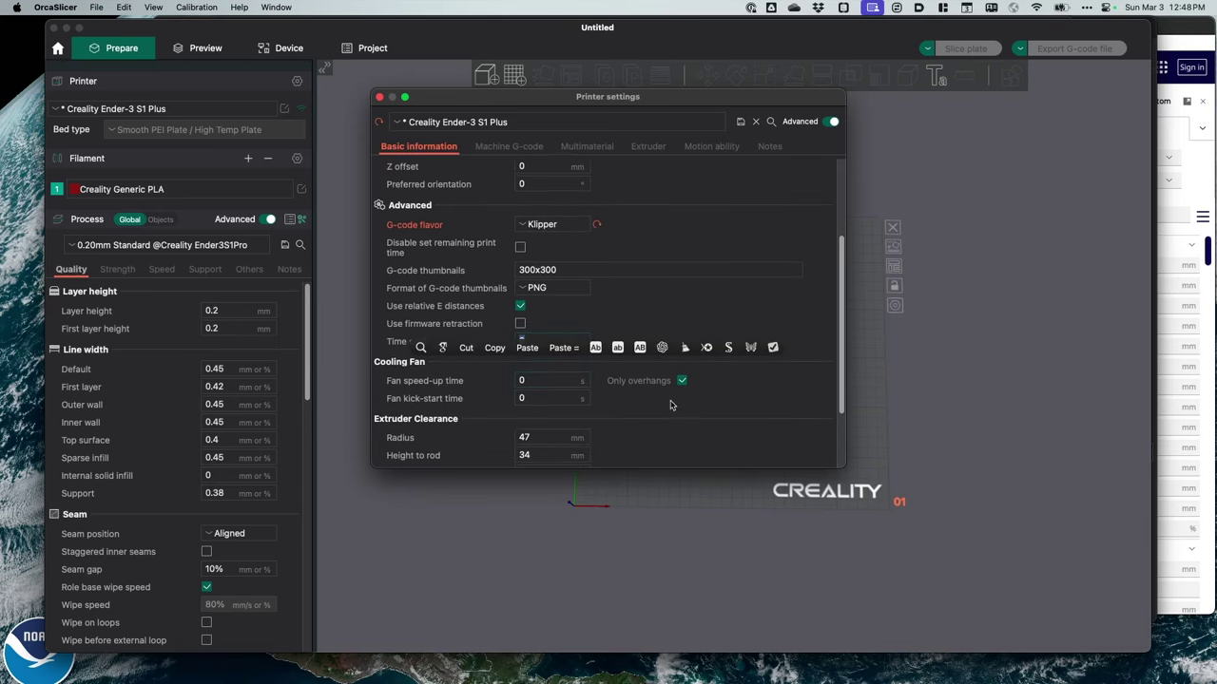
scroll(675, 400, down, 2)
scroll(622, 404, down, 6)
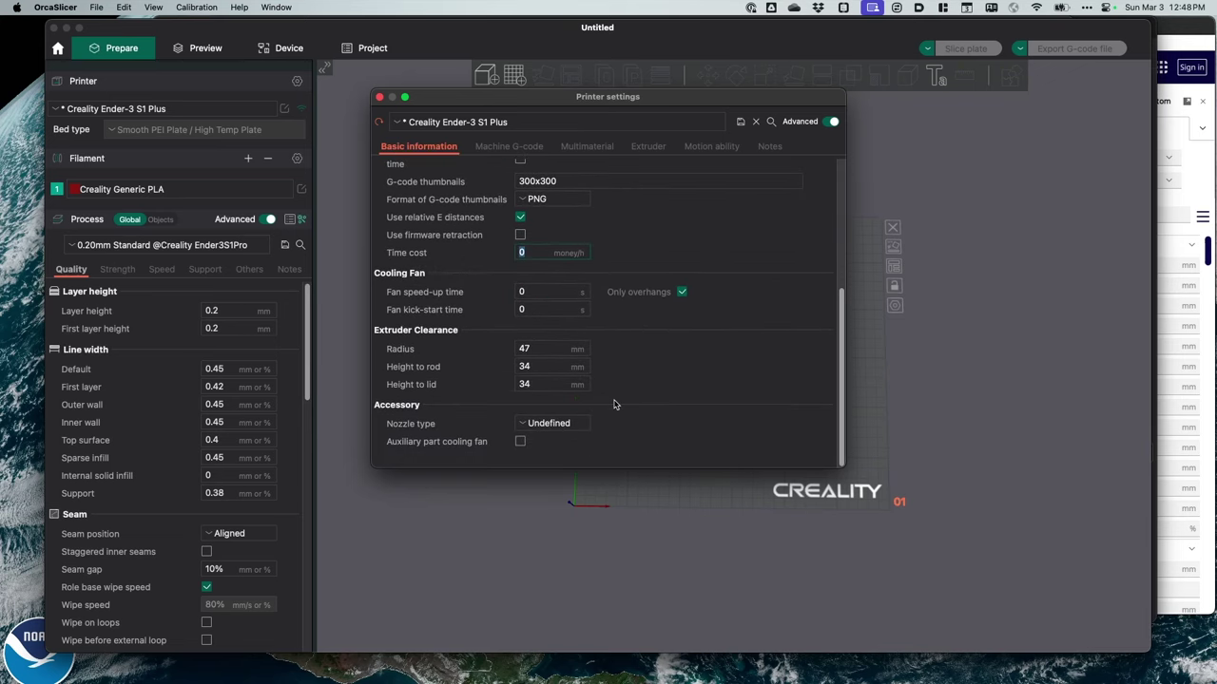
click(525, 424)
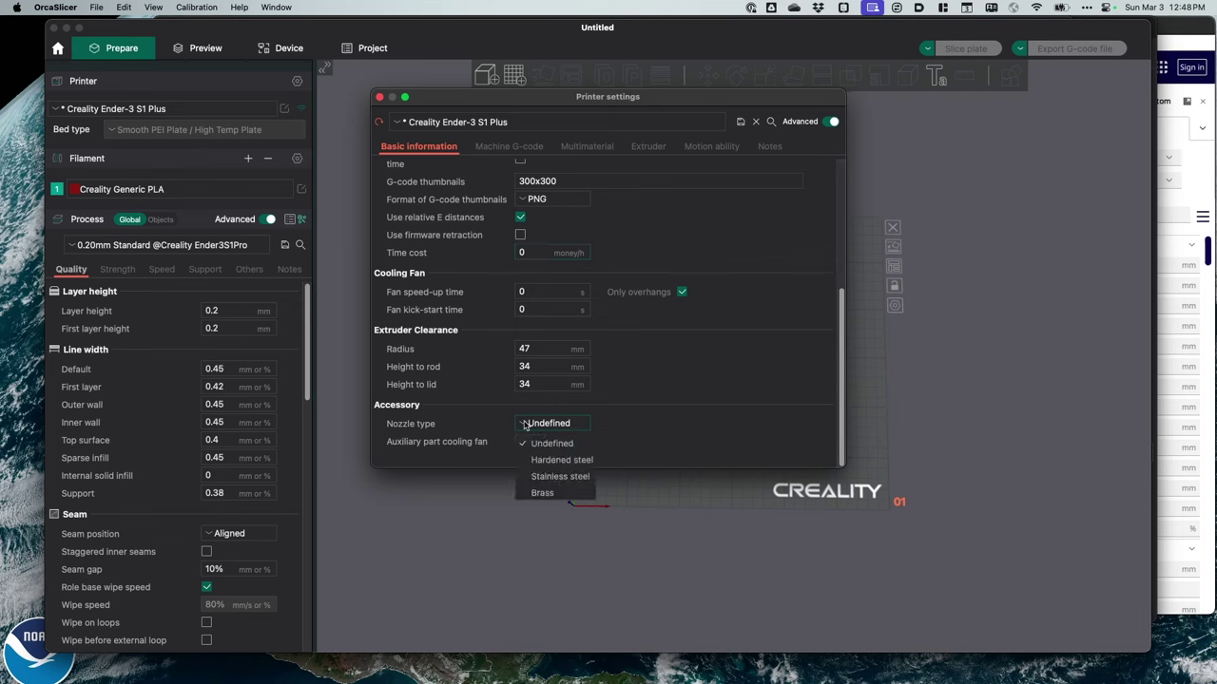
click(557, 493)
click(503, 146)
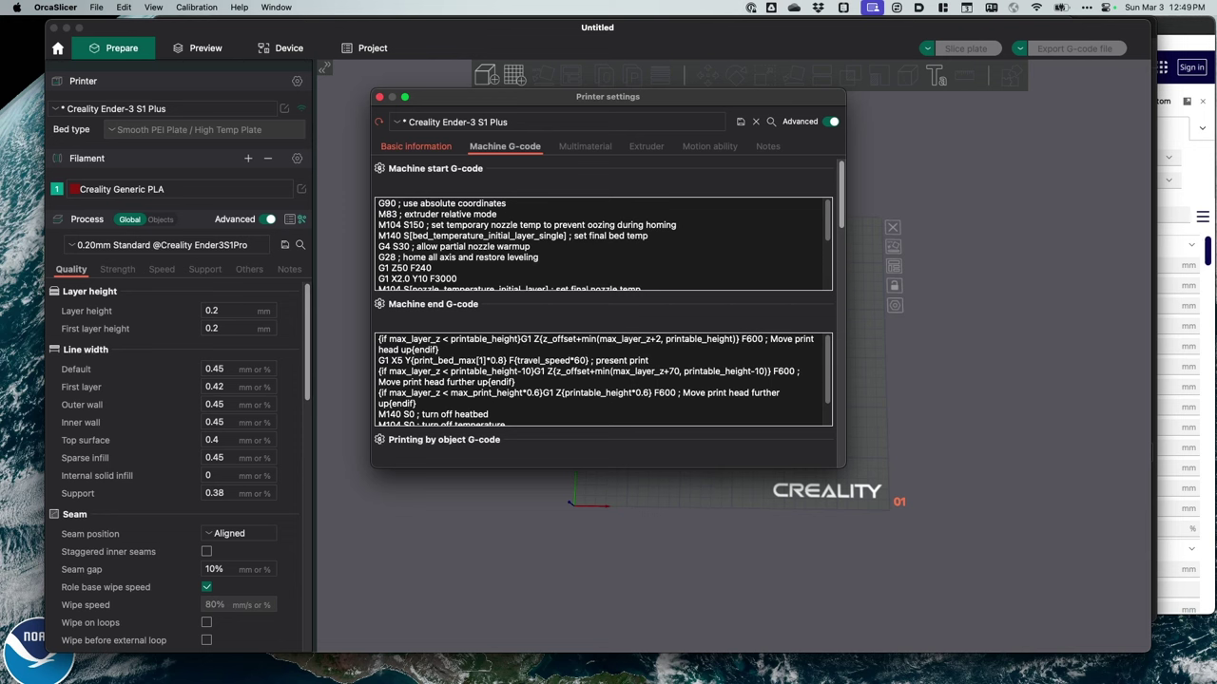
Step: Copy the PrusaSlicer Start G-code block from the klipper-macros README in Chrome
key(super+Tab)
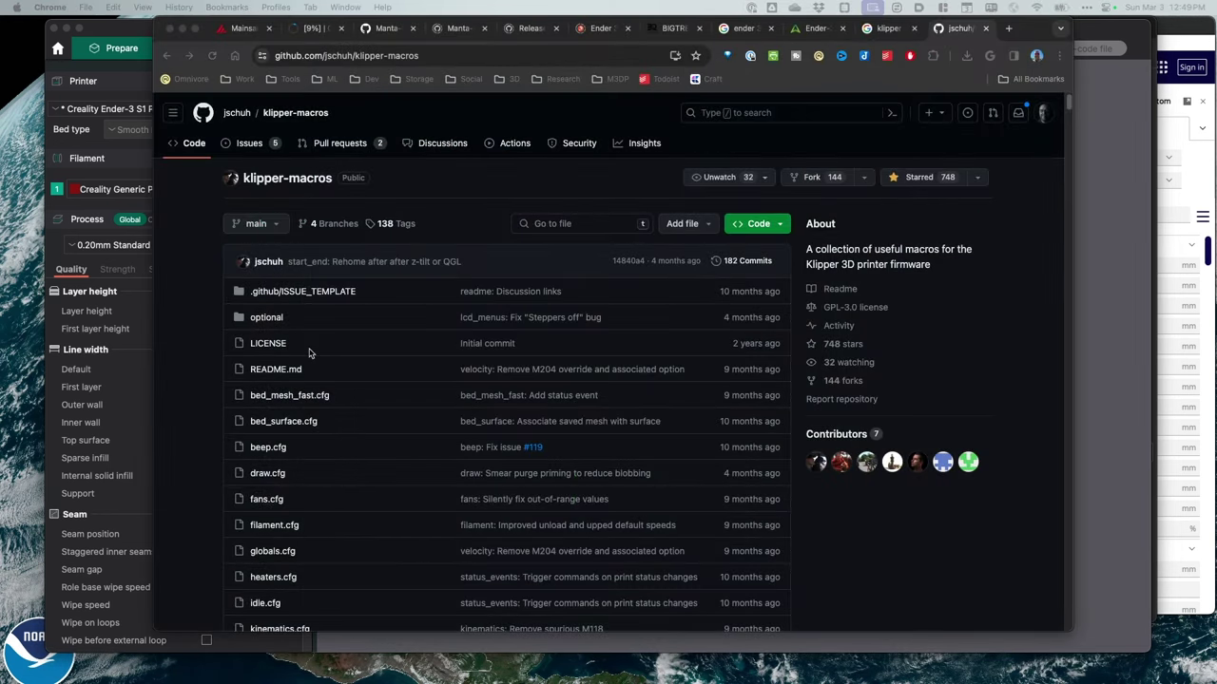
scroll(352, 400, down, 1)
scroll(350, 420, down, 3)
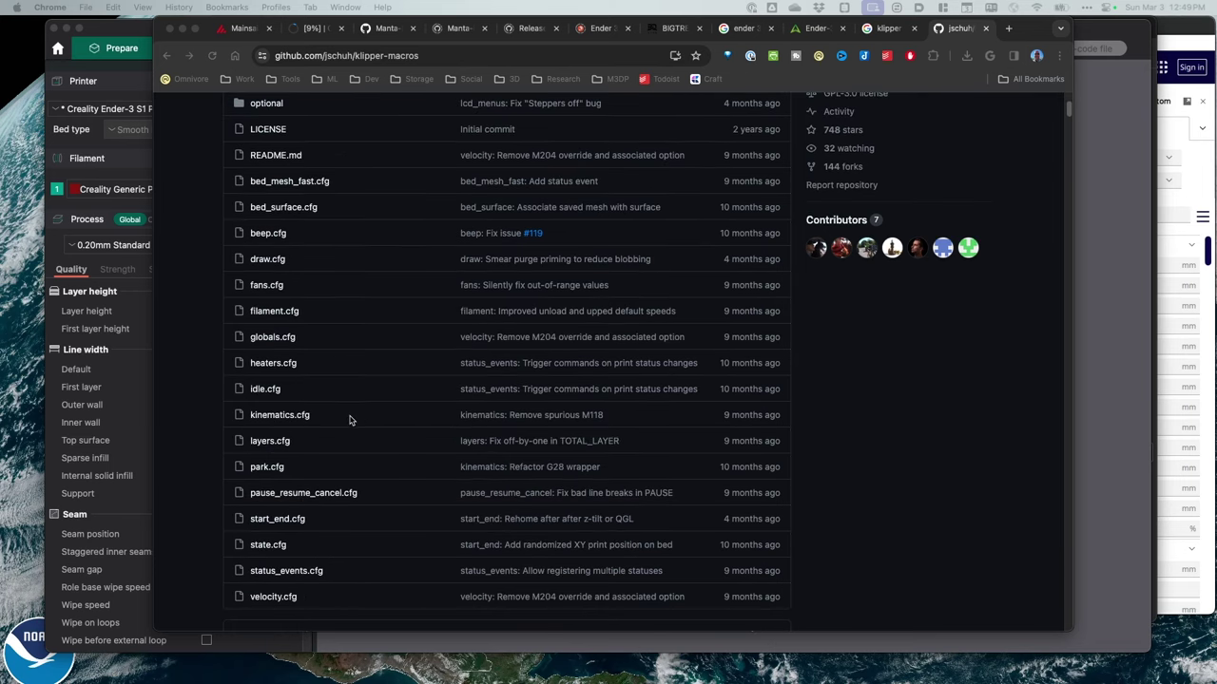
scroll(380, 416, down, 8)
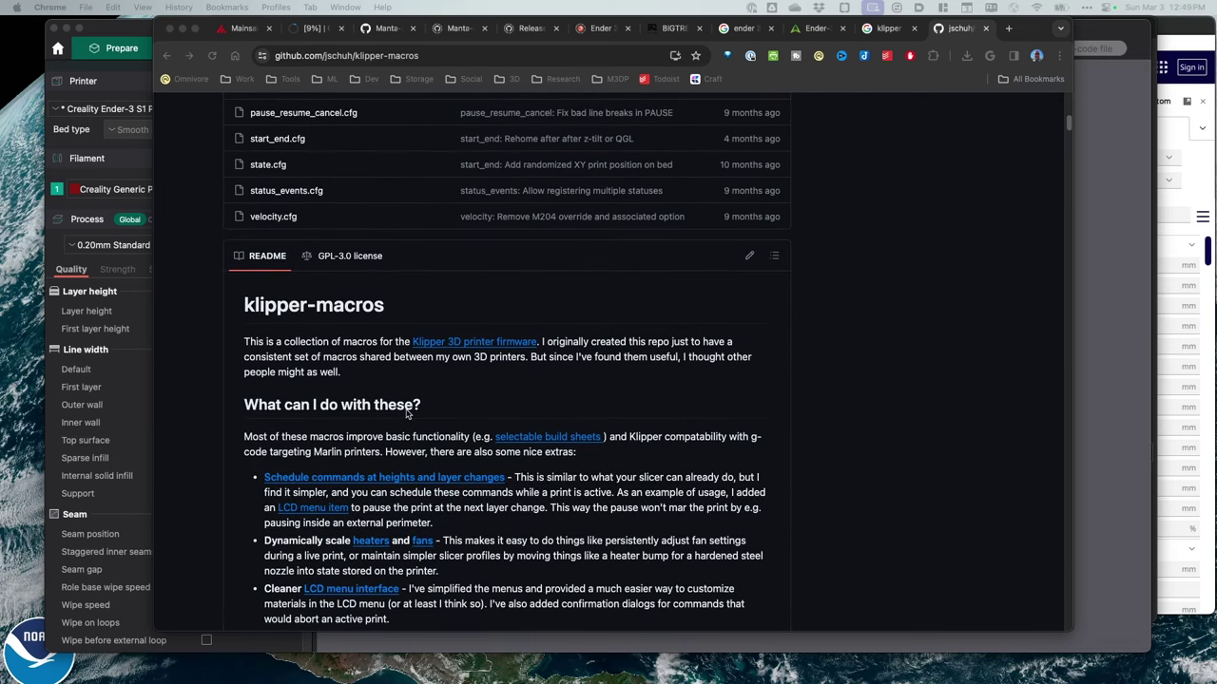
scroll(407, 414, down, 6)
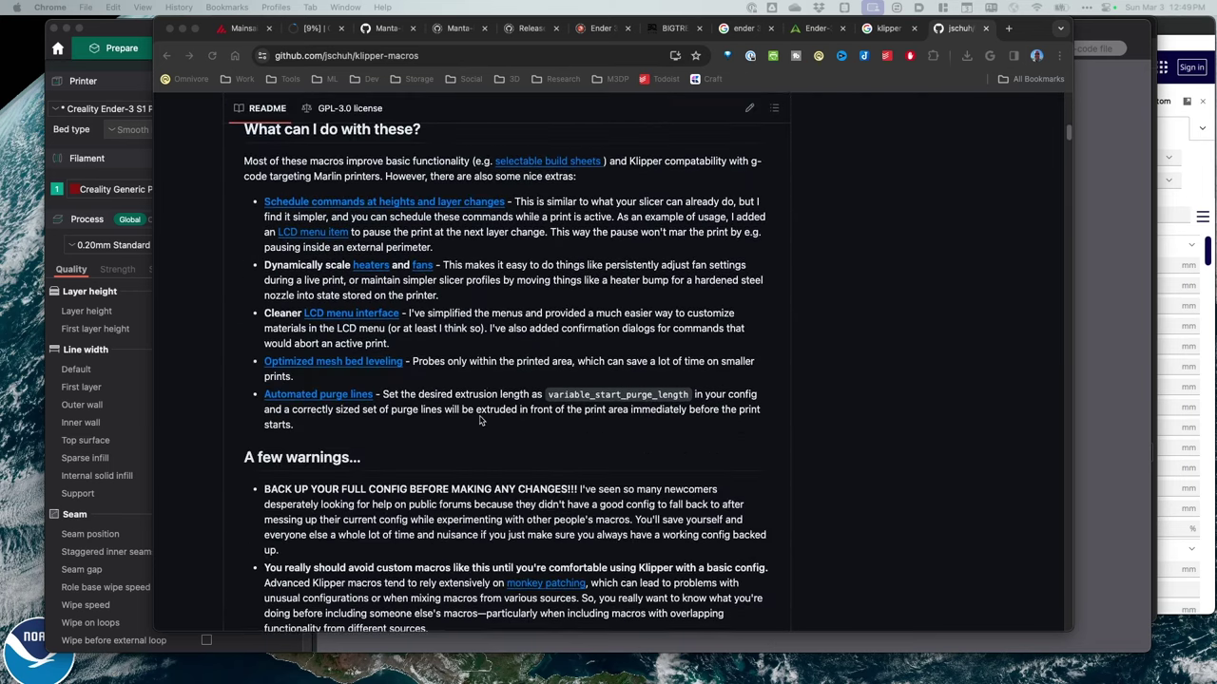
scroll(480, 422, down, 15)
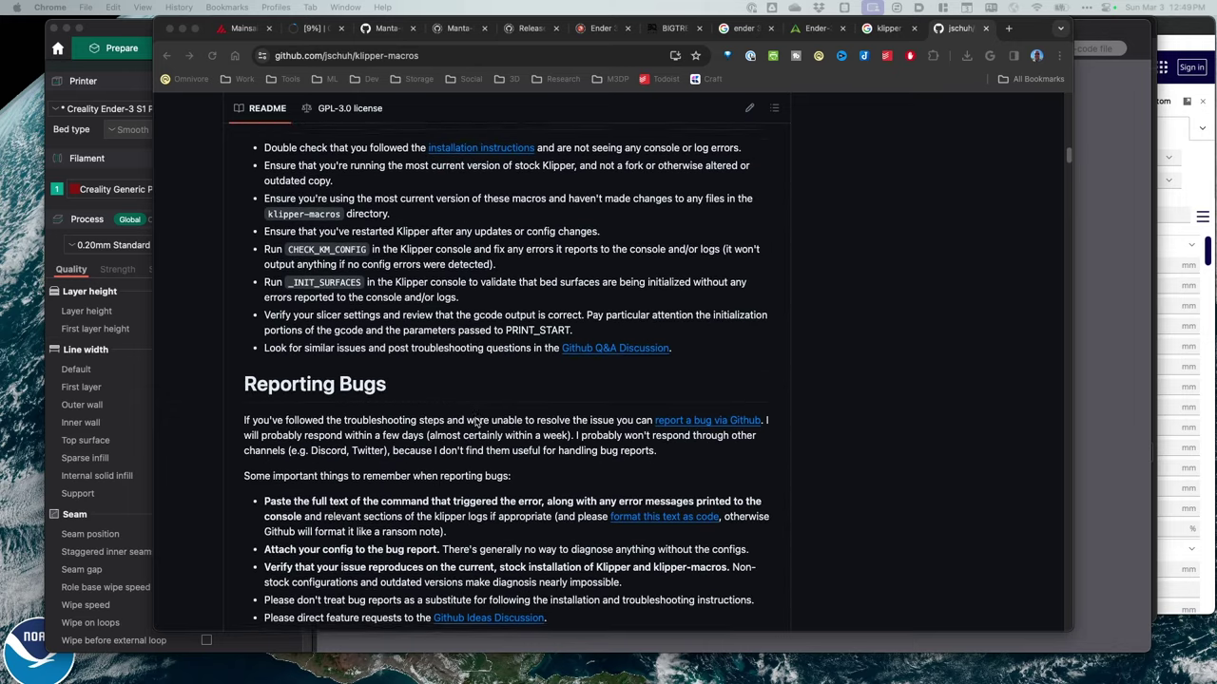
scroll(477, 425, down, 12)
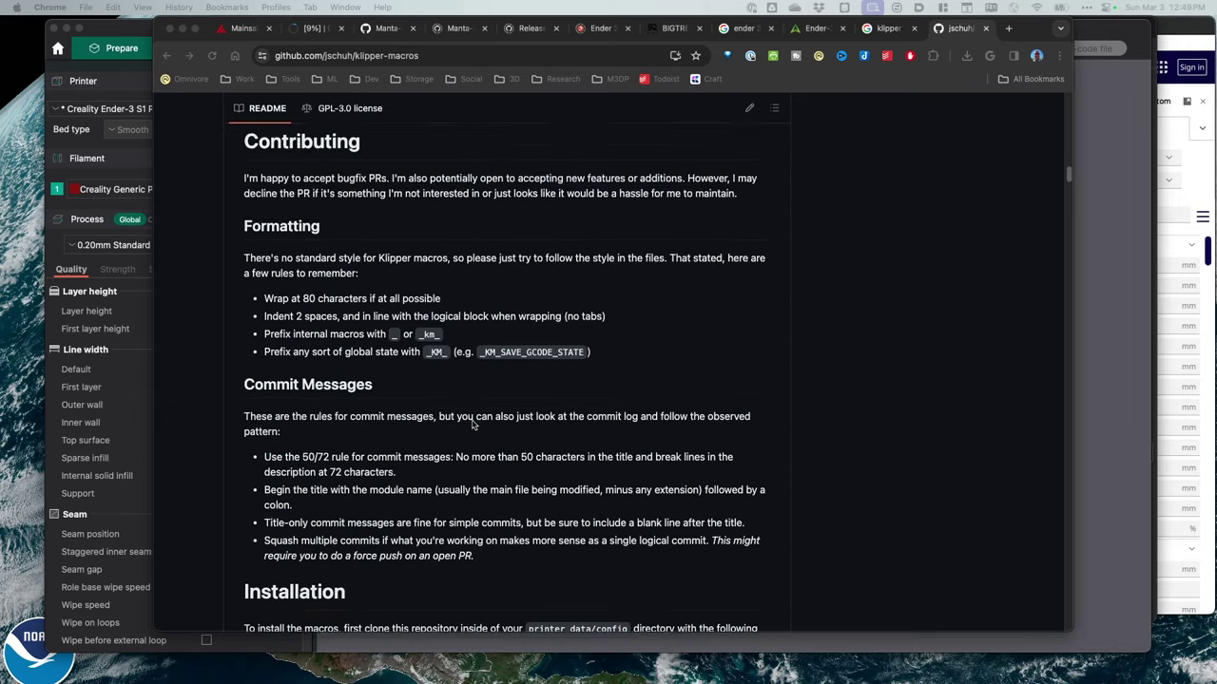
scroll(472, 425, down, 15)
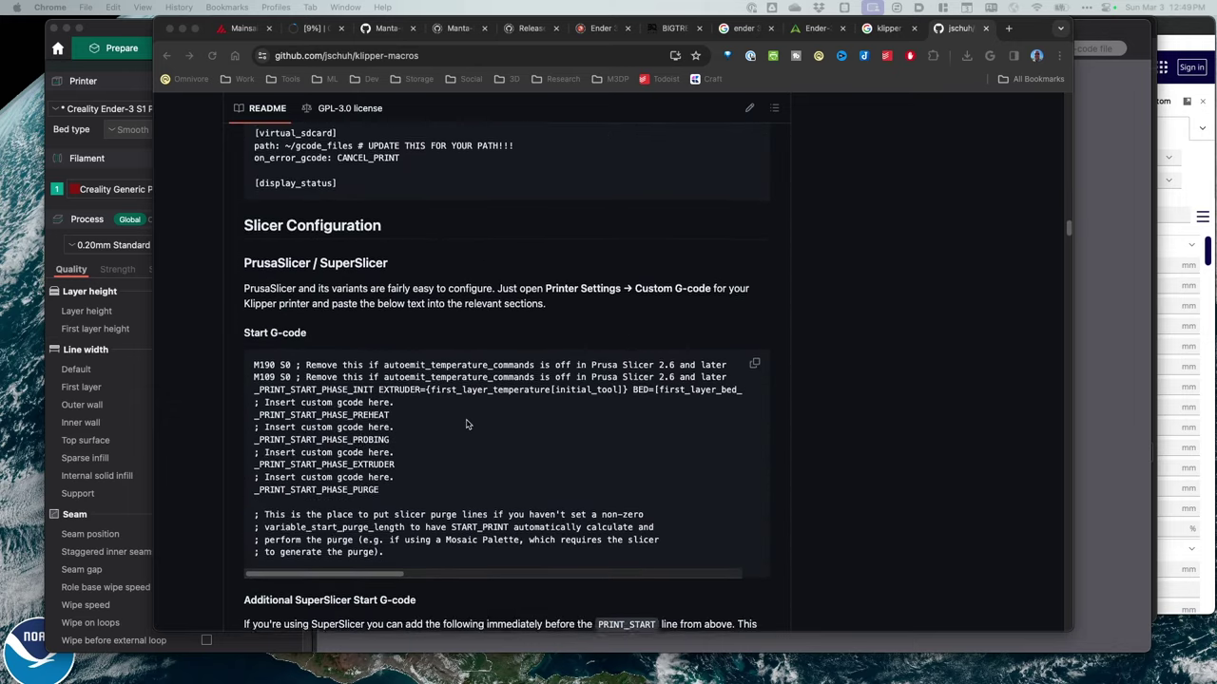
scroll(465, 425, up, 3)
scroll(523, 380, down, 7)
scroll(591, 341, up, 2)
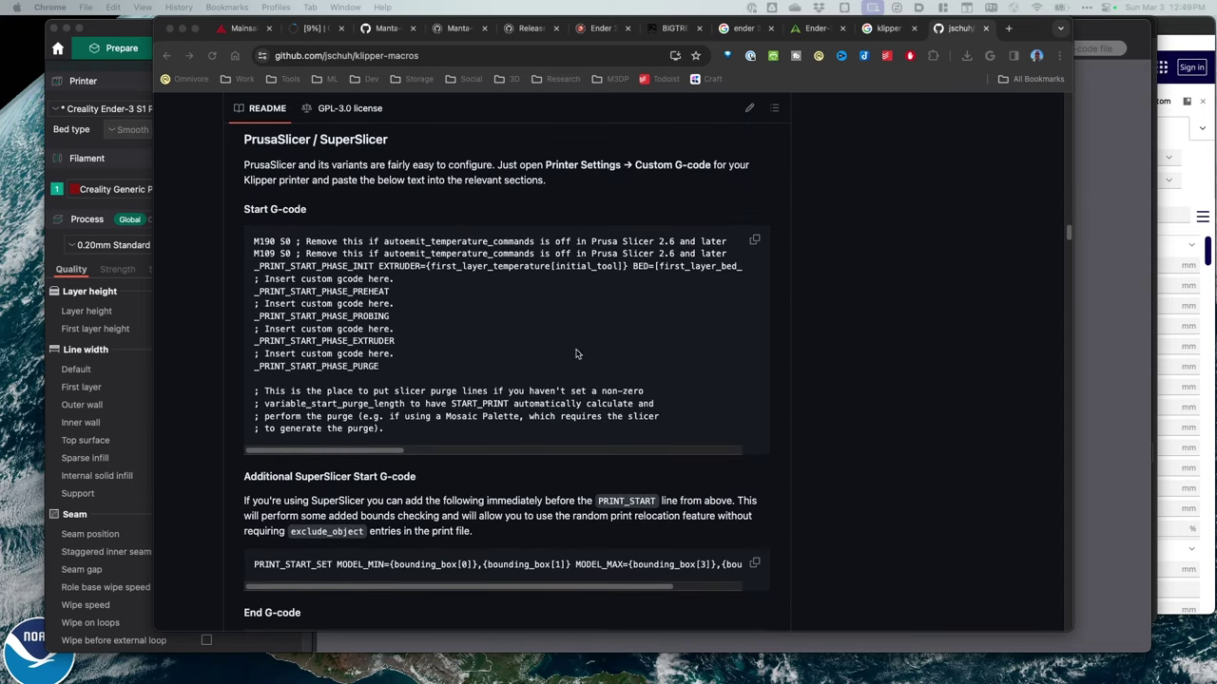
click(753, 240)
click(754, 239)
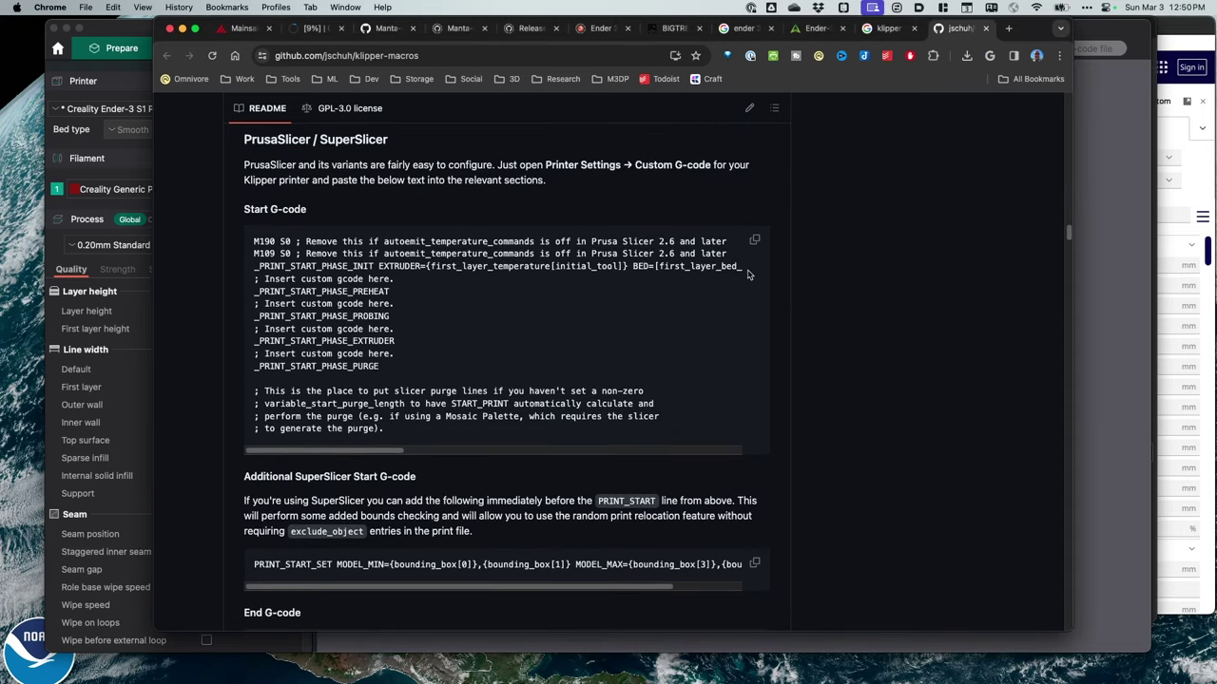
Step: Replace the old machine start G-code with the pasted klipper-macros start snippet
key(super+Tab)
click(497, 234)
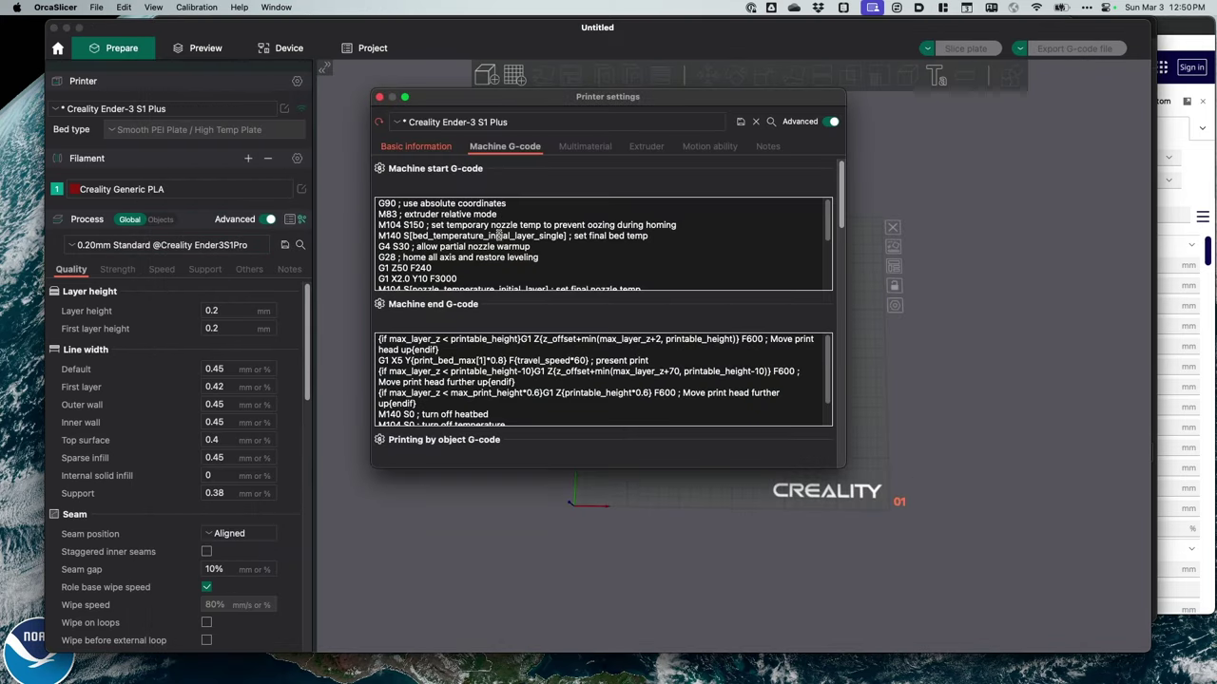
key(super+a)
key(BackSpace)
key(super+v)
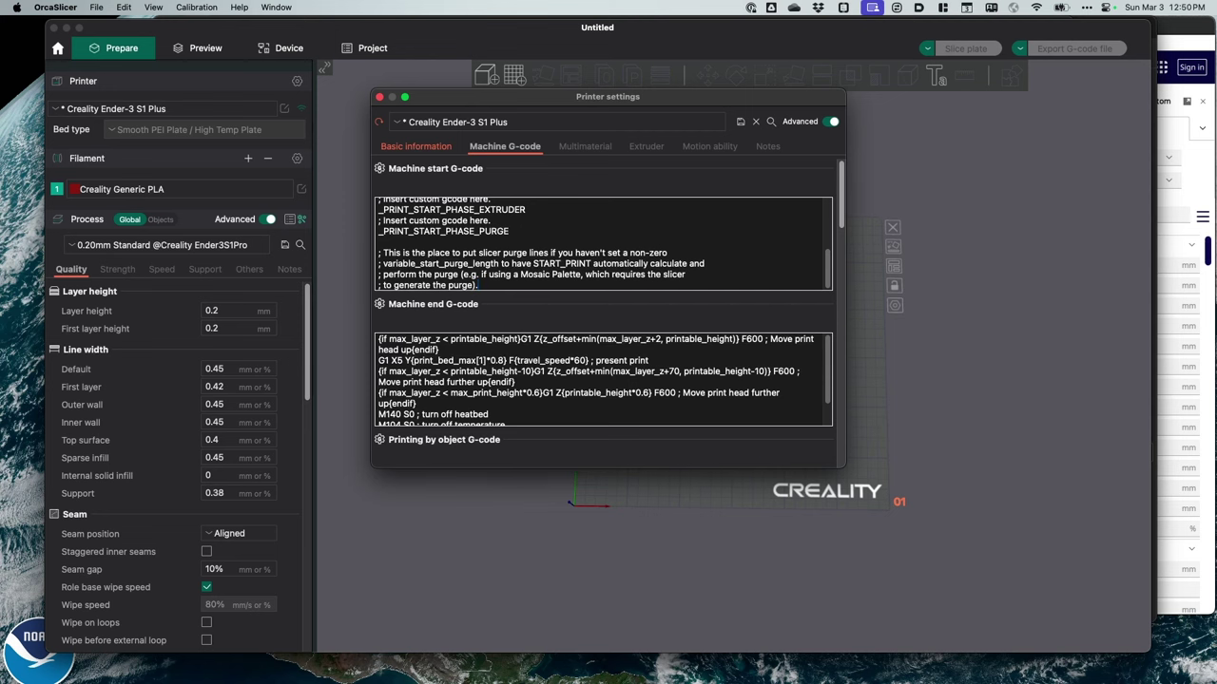
Step: Replace the machine end G-code with the README's PRINT_END snippet
key(super+Tab)
scroll(752, 506, down, 2)
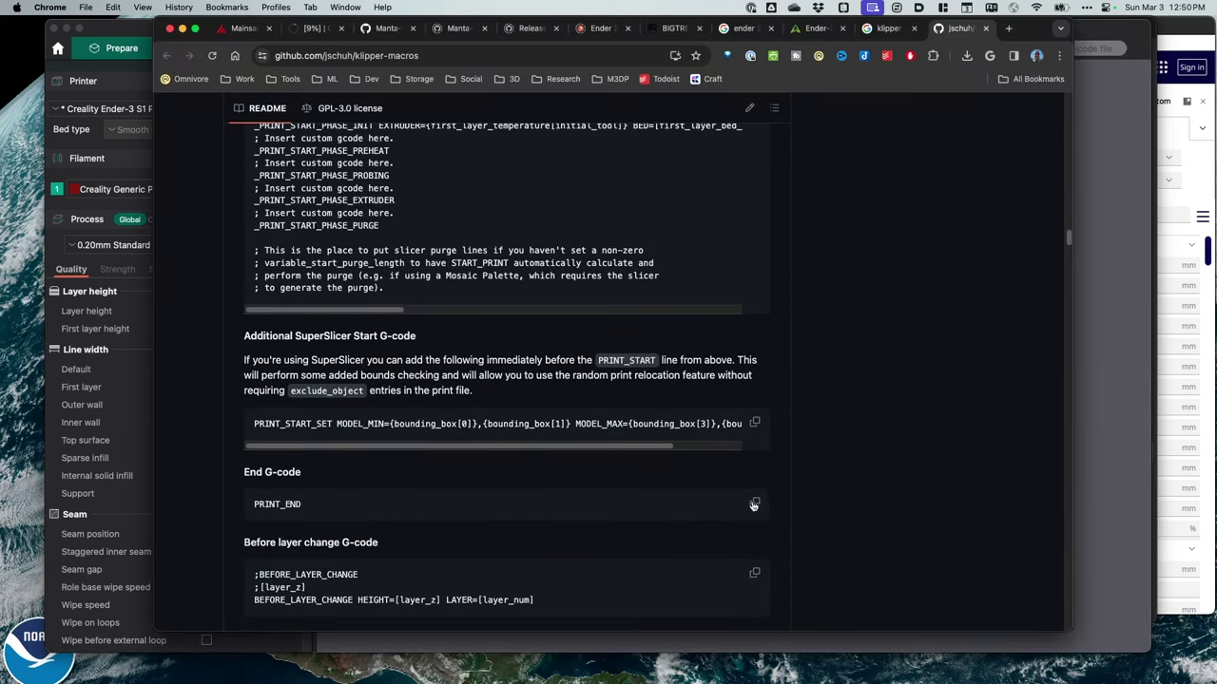
click(754, 504)
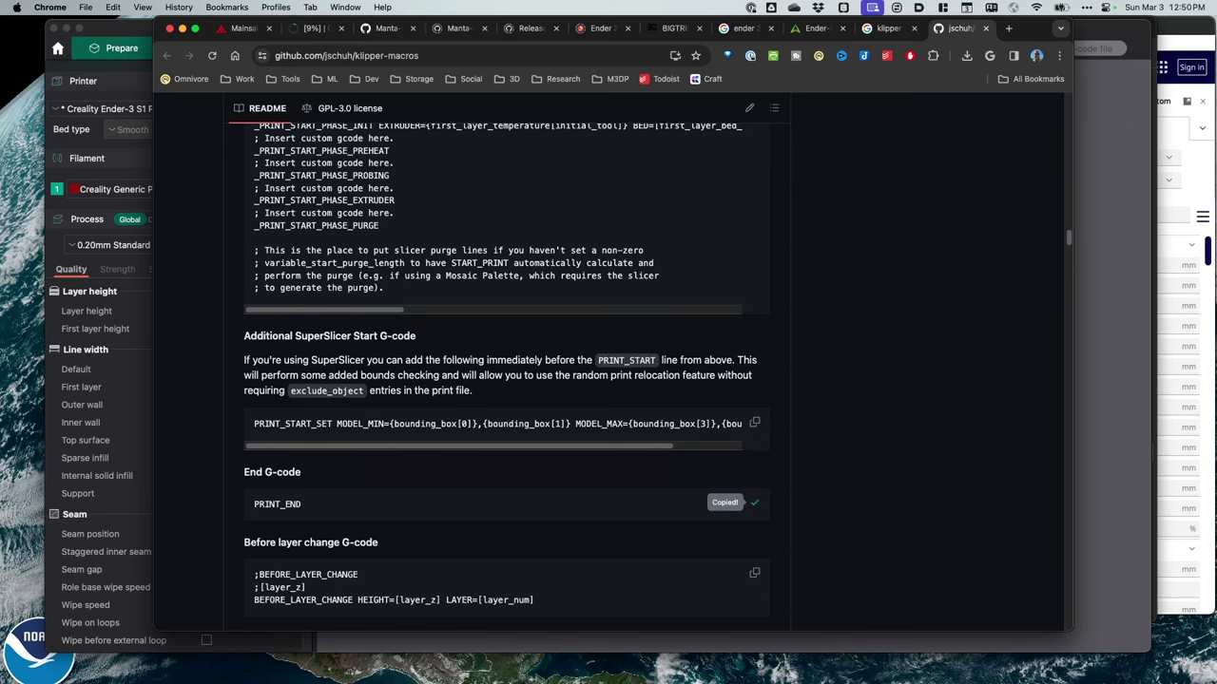
key(super+Tab)
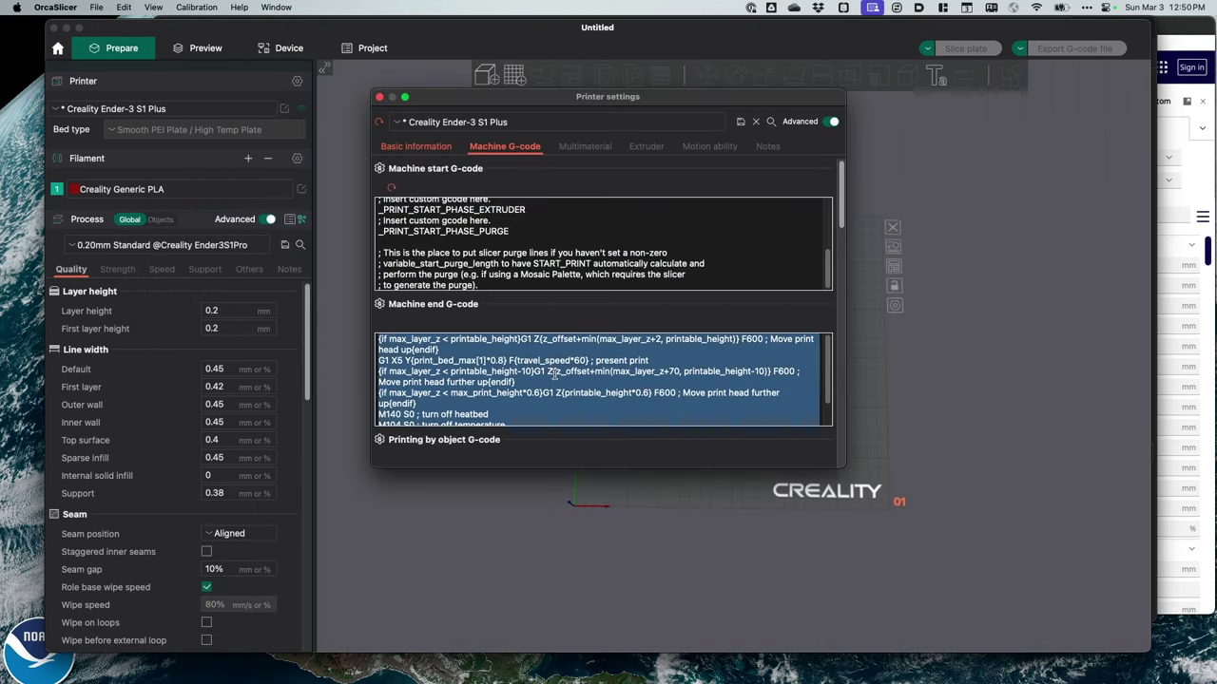
key(super+v)
scroll(596, 333, down, 2)
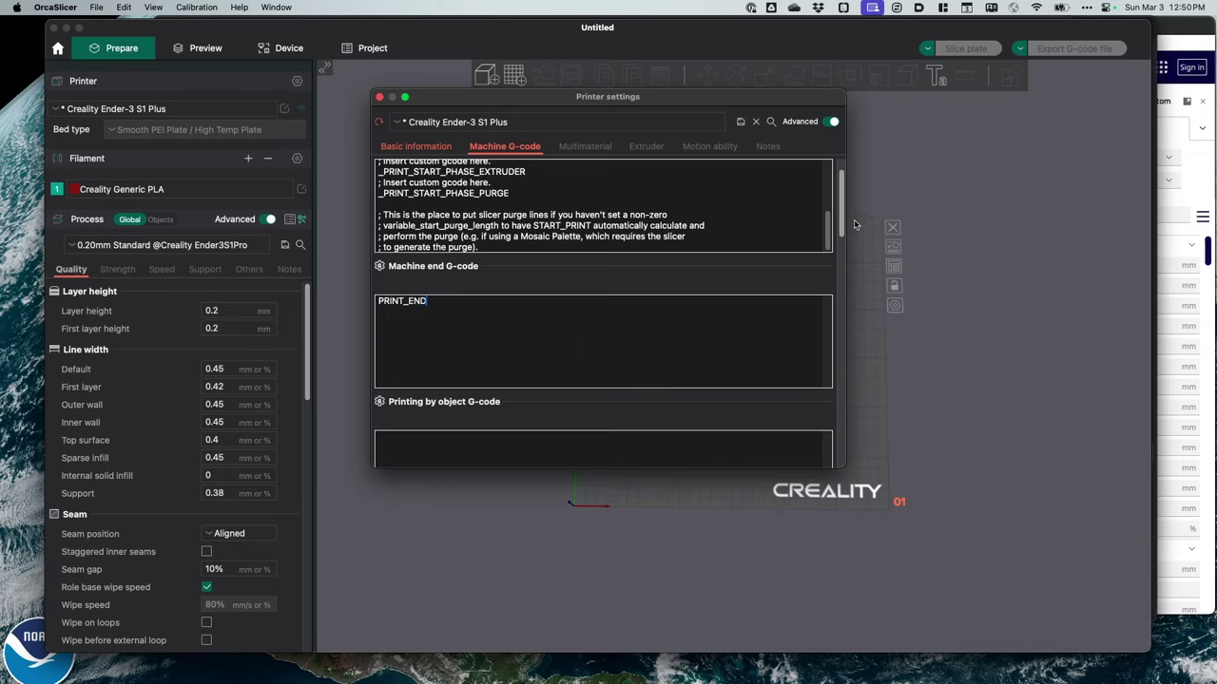
drag(843, 227, 834, 307)
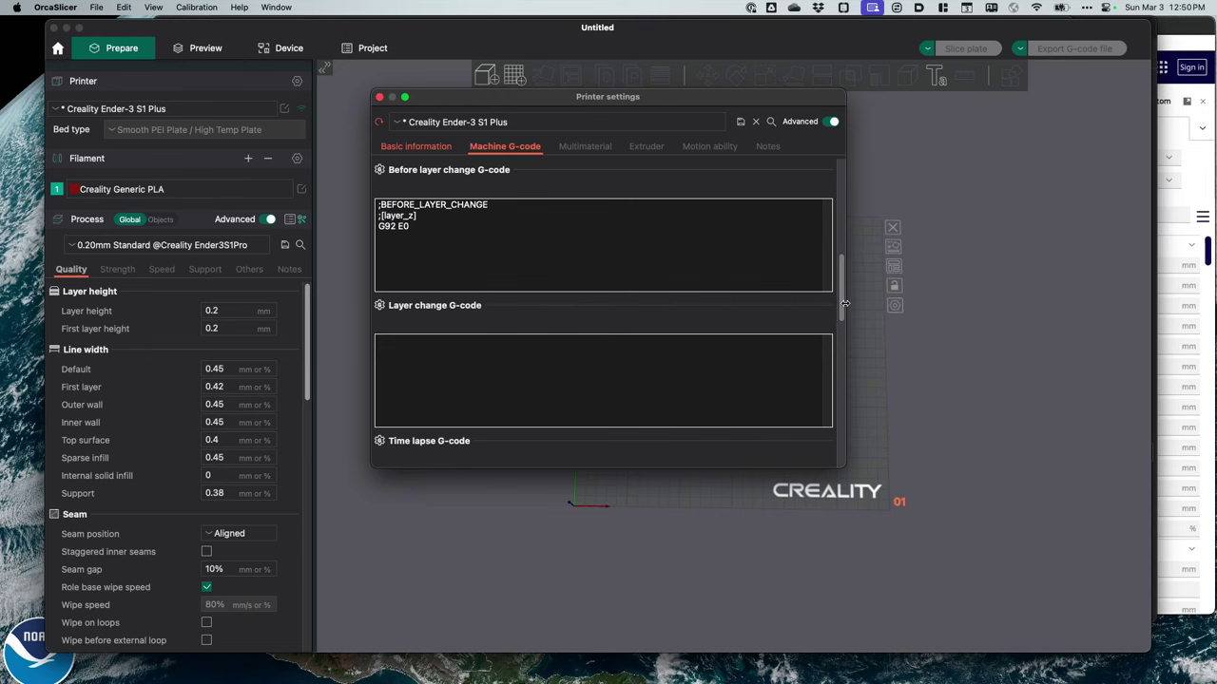
scroll(844, 302, up, 2)
Step: Replace the before-layer-change G-code with the README's BEFORE_LAYER_CHANGE snippet
key(super+Tab)
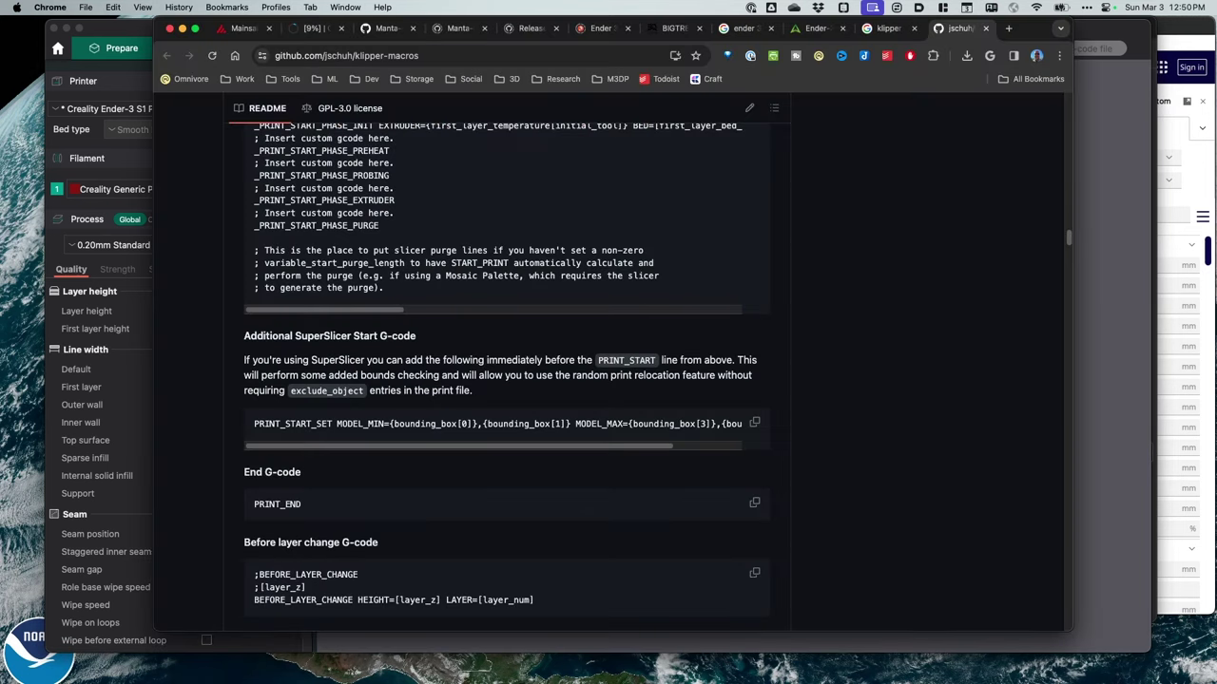
scroll(424, 422, down, 3)
click(753, 450)
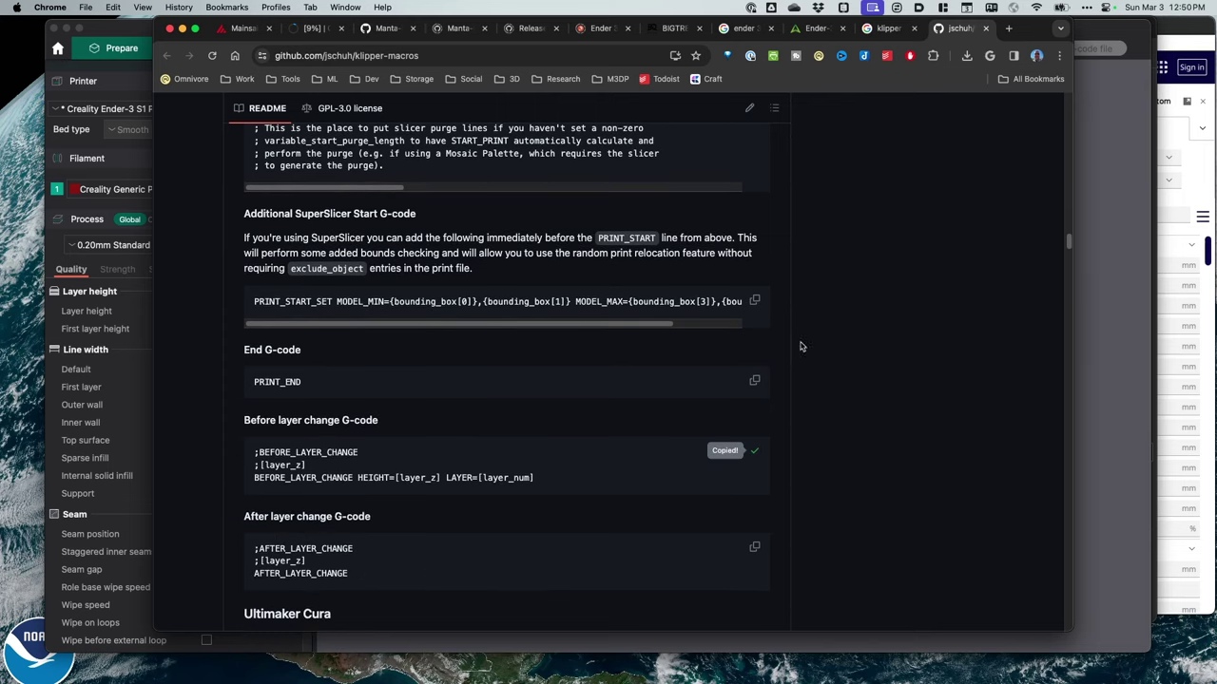
key(super+Tab)
key(super+a)
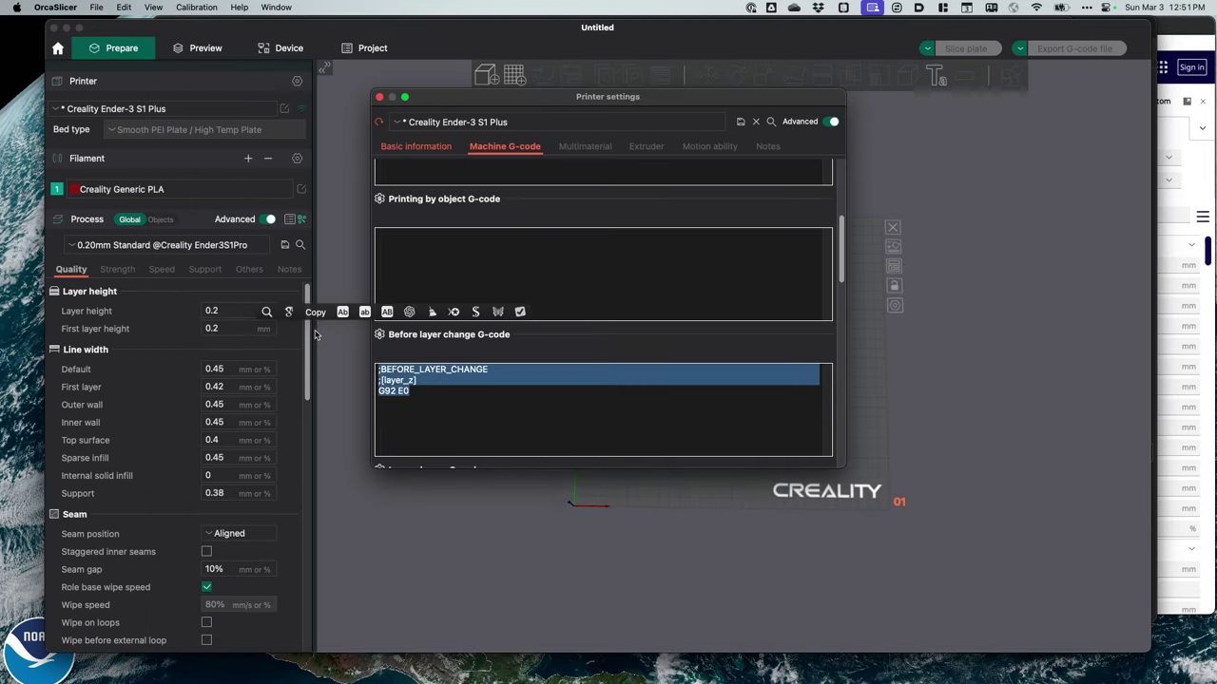
key(super+v)
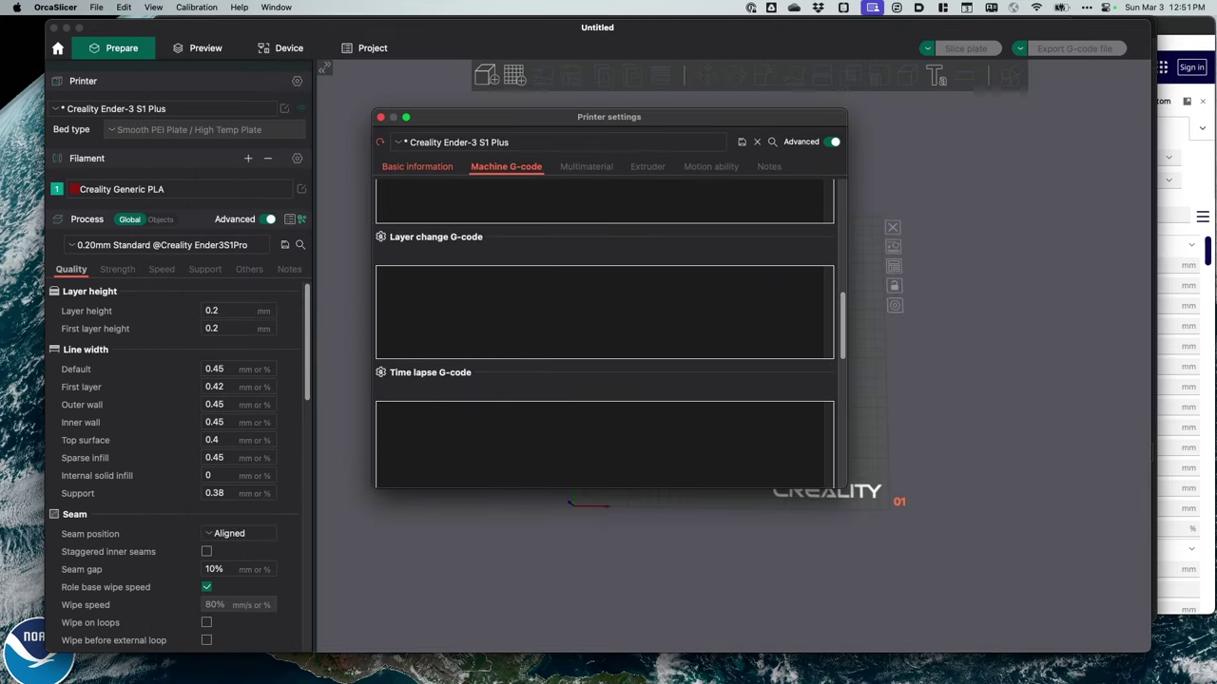
Step: Paste the README's AFTER_LAYER_CHANGE snippet into the layer change G-code
key(super+Tab)
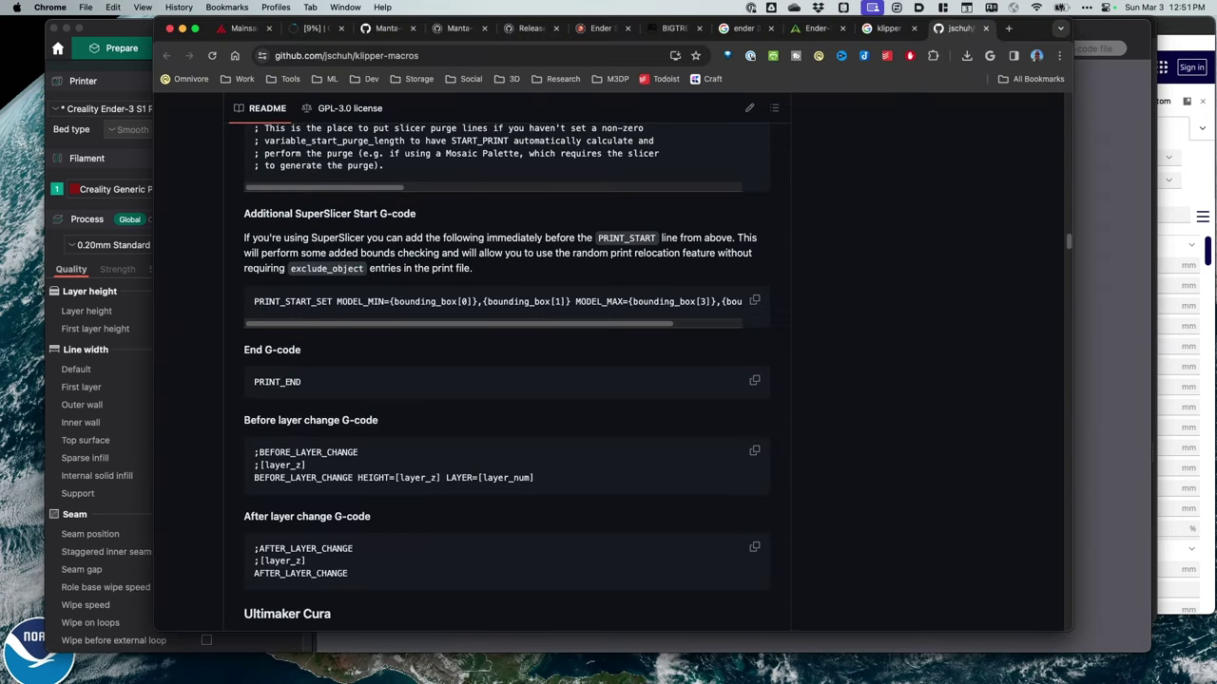
scroll(350, 594, down, 4)
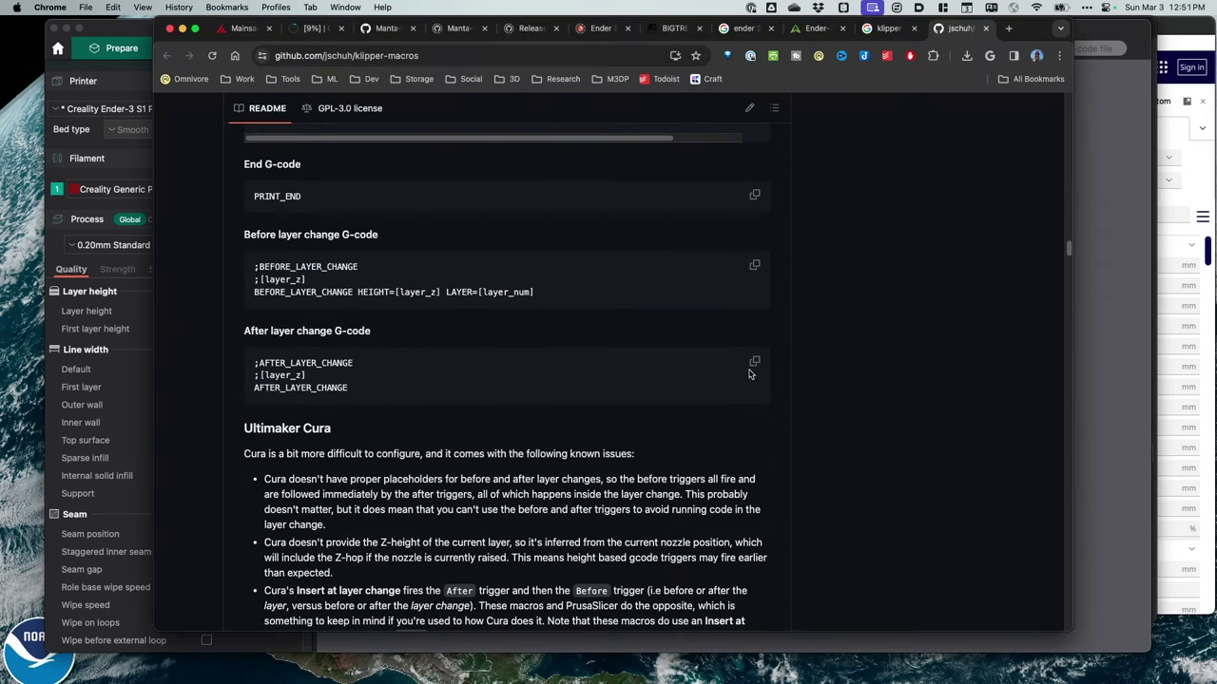
click(754, 363)
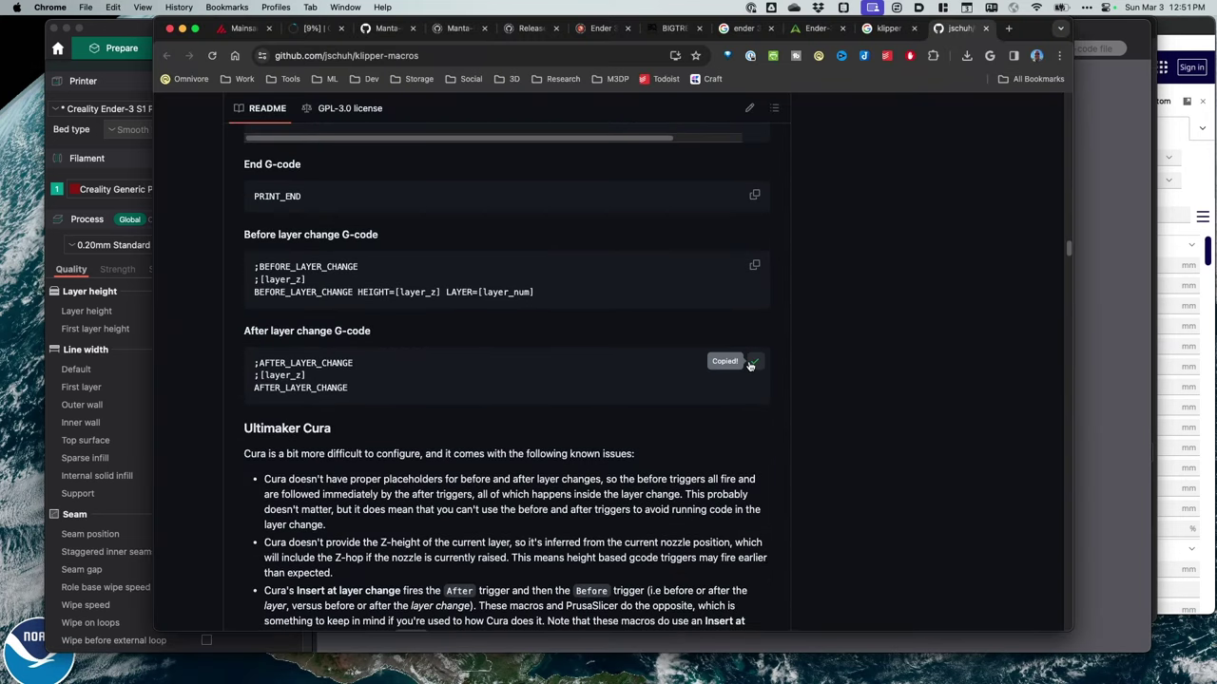
click(1082, 120)
click(522, 345)
key(super+v)
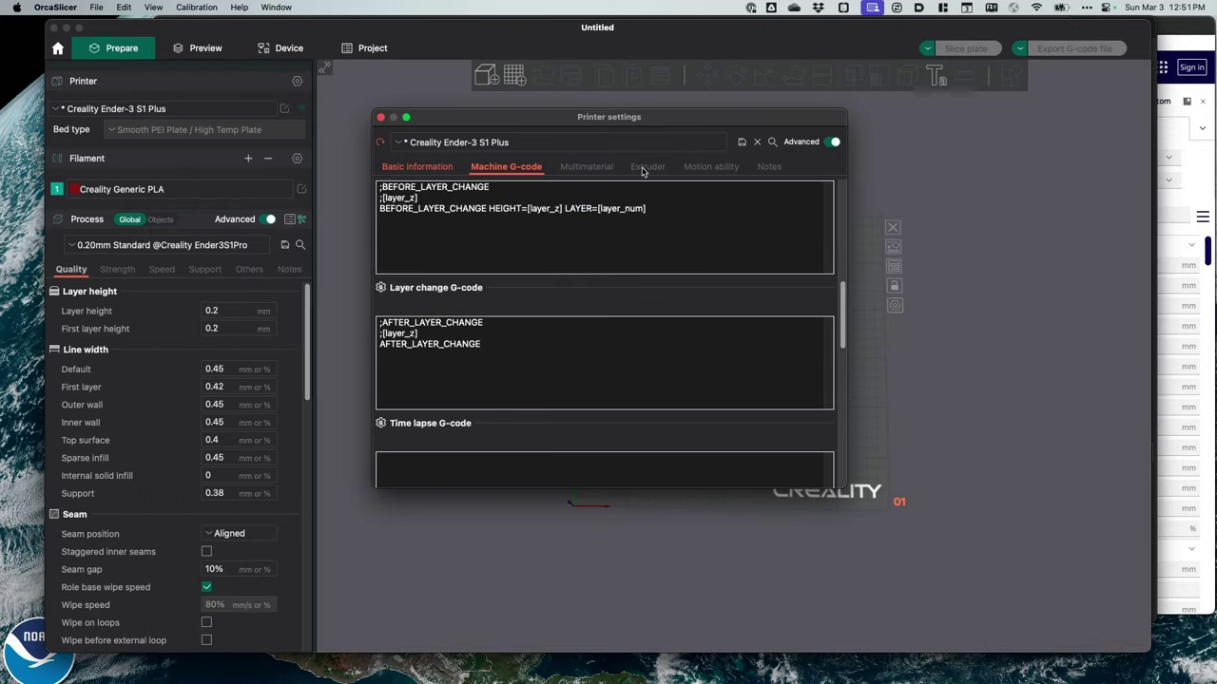
Step: Review the Extruder and Multimaterial tabs, then Motion ability limits (X/Y 500, Z 10, E 60 mm/s)
click(642, 169)
scroll(641, 311, up, 5)
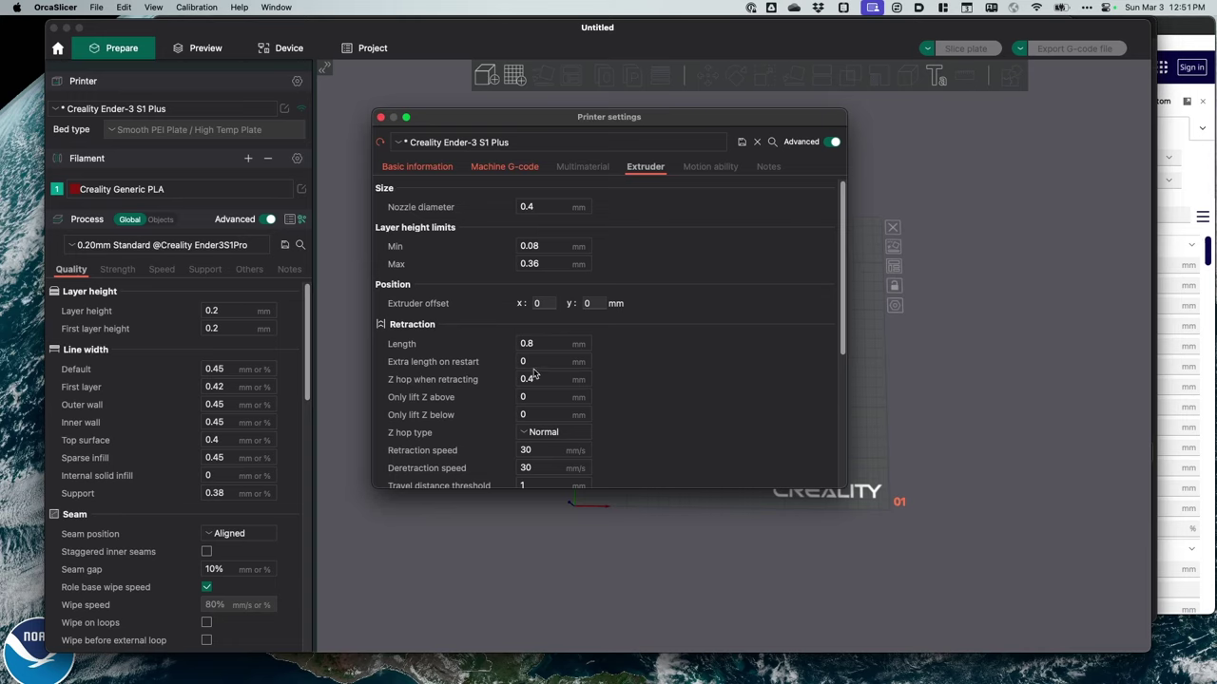
click(583, 166)
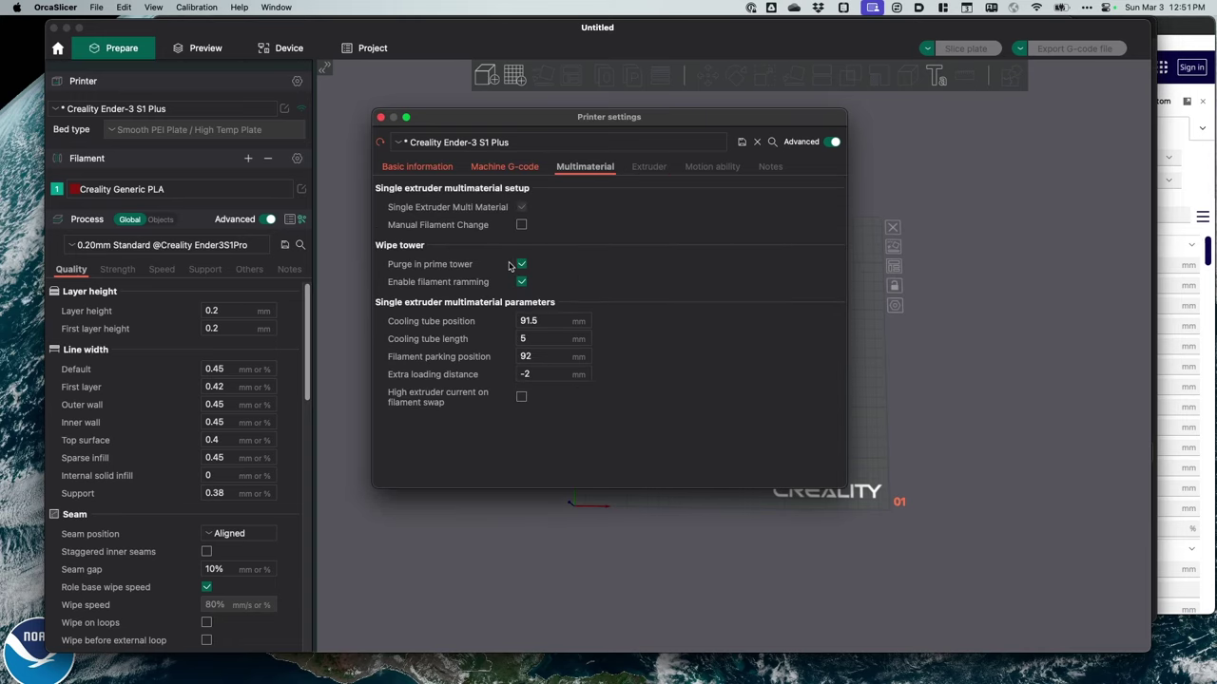
click(651, 166)
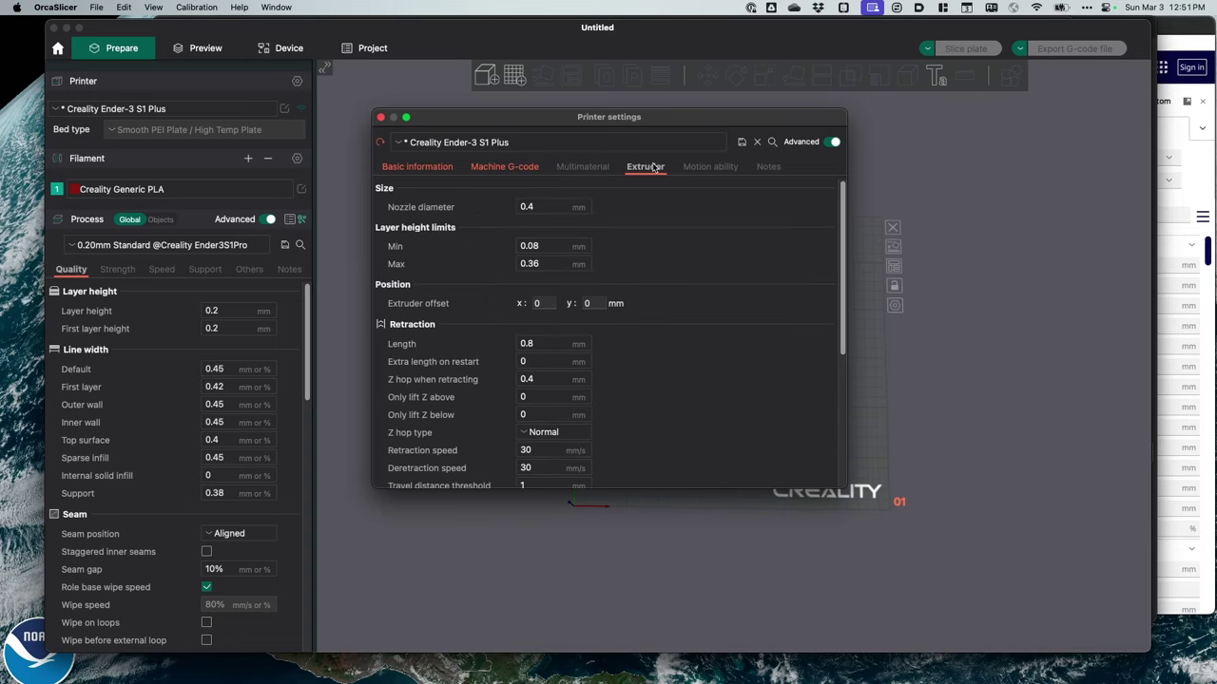
click(703, 168)
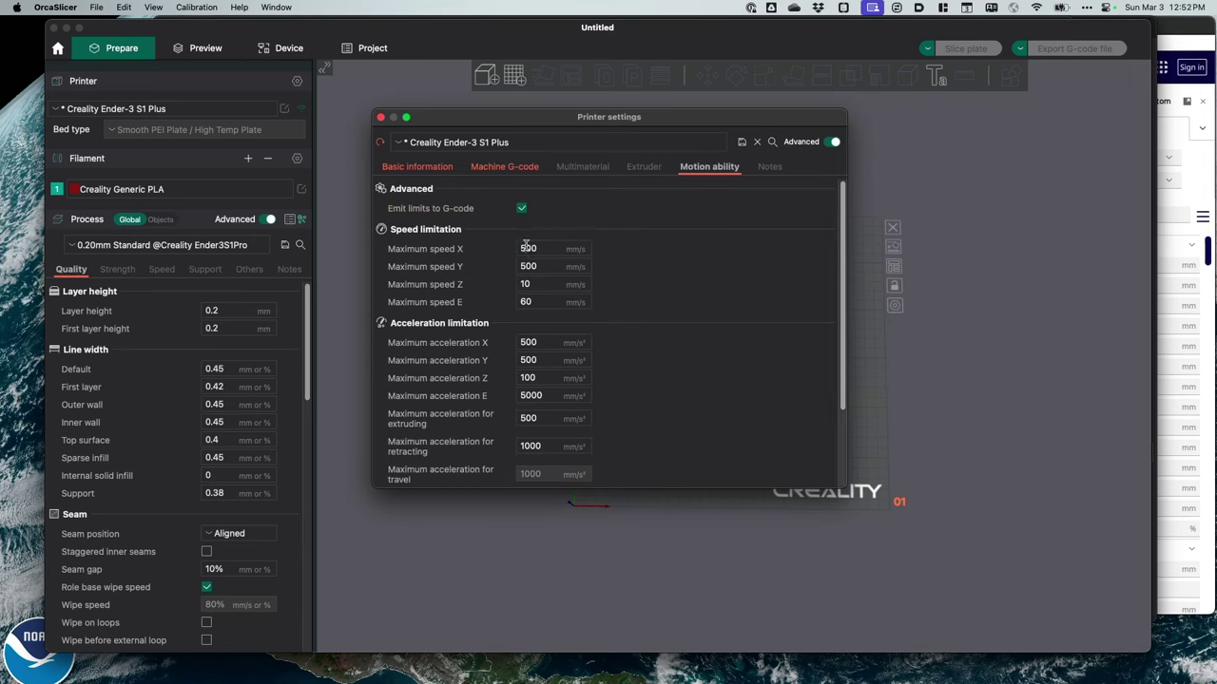
scroll(571, 286, down, 5)
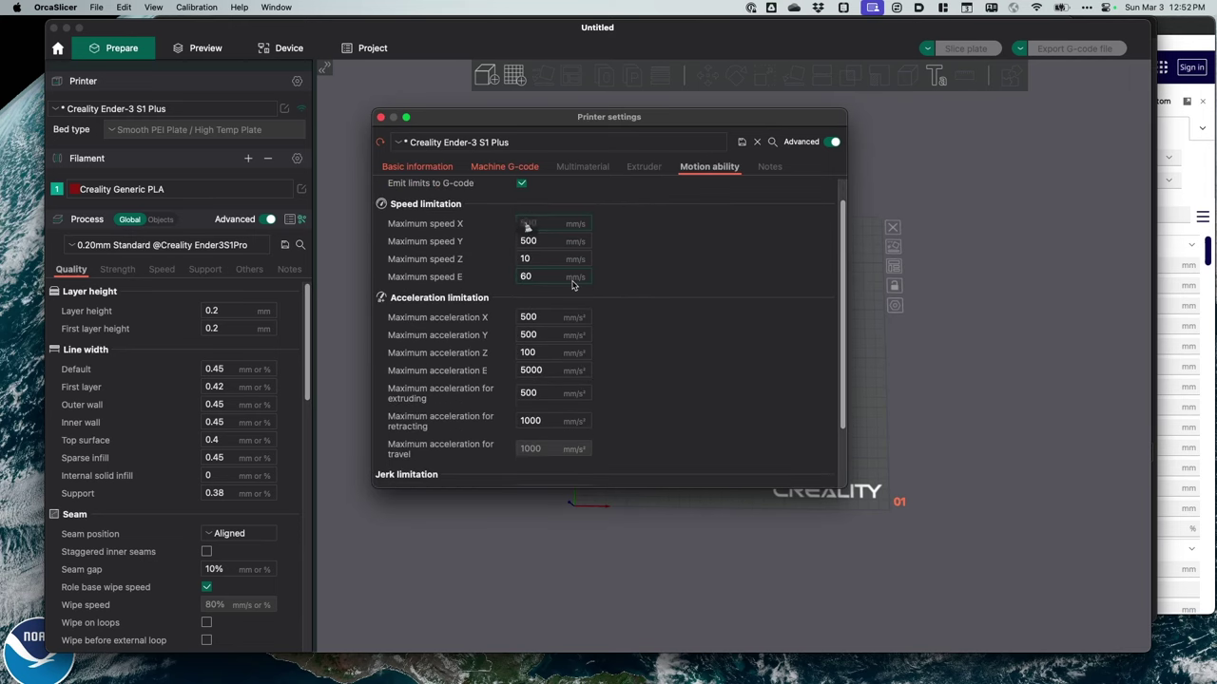
scroll(571, 285, up, 5)
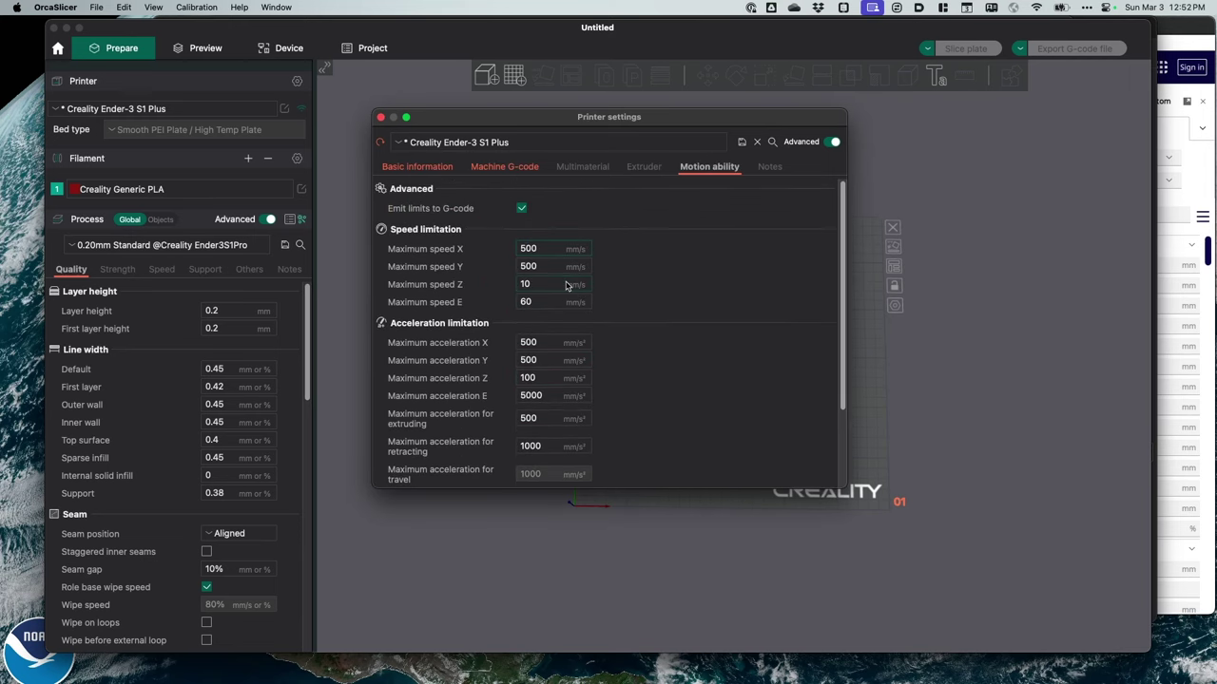
Step: Save the printer preset, then review its Basic information and Machine G-code pages
click(741, 143)
click(643, 345)
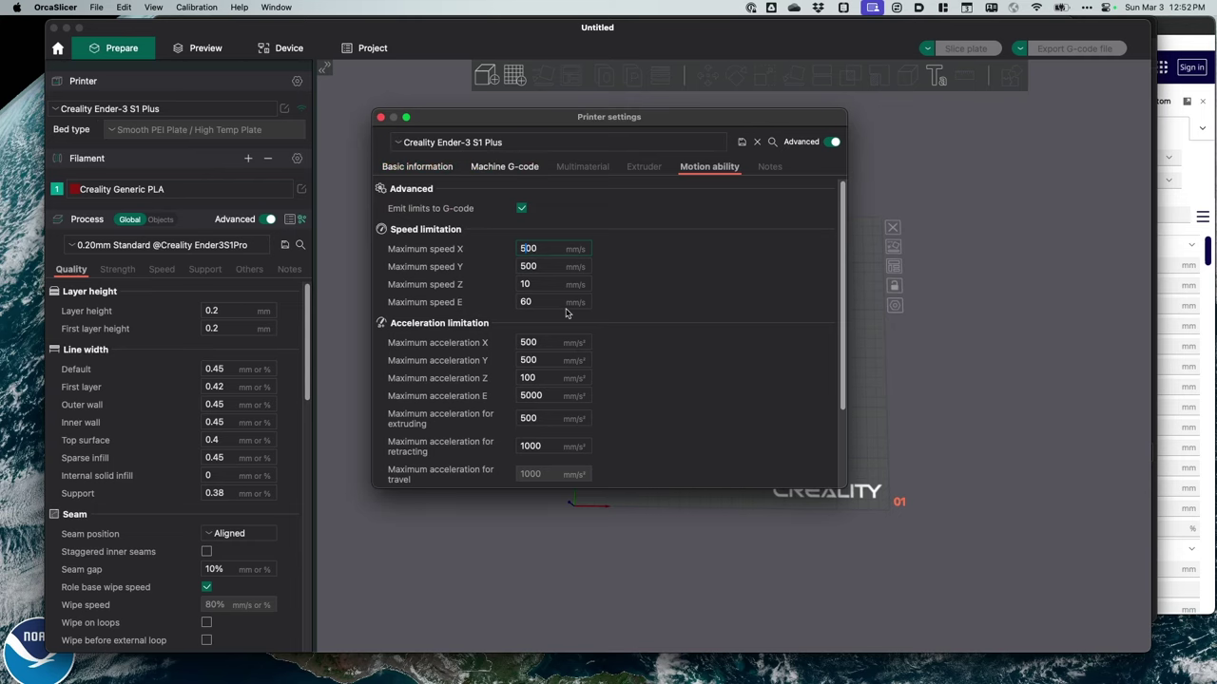
click(432, 168)
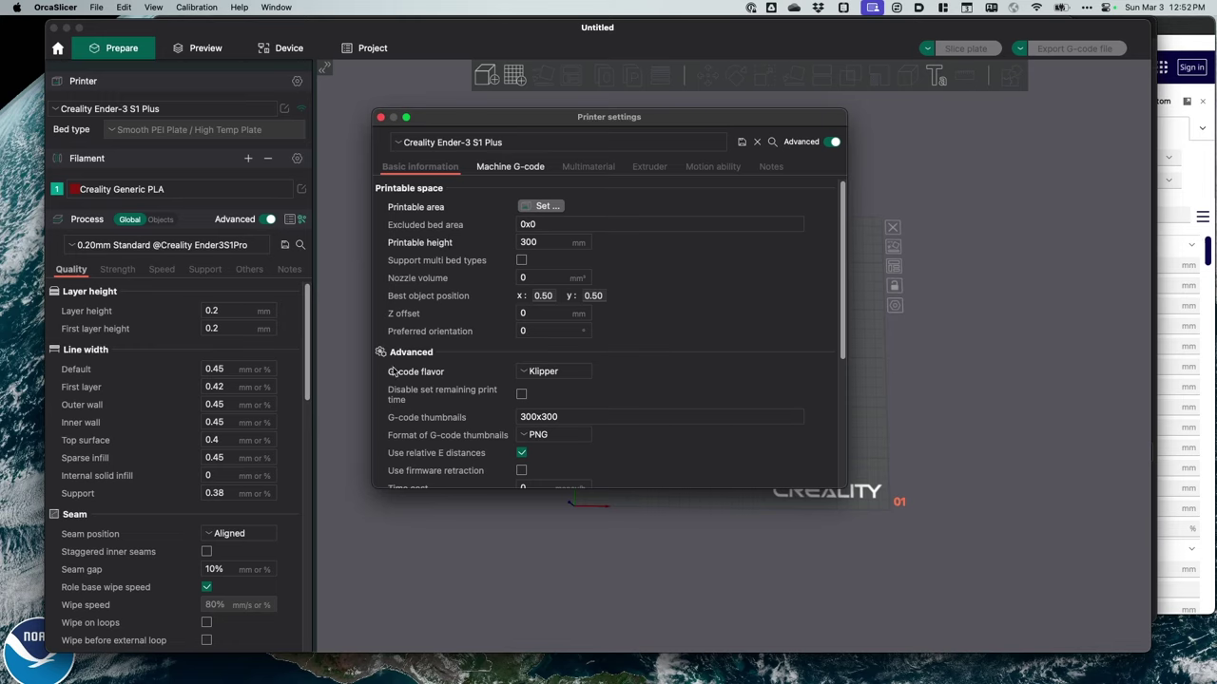
click(513, 167)
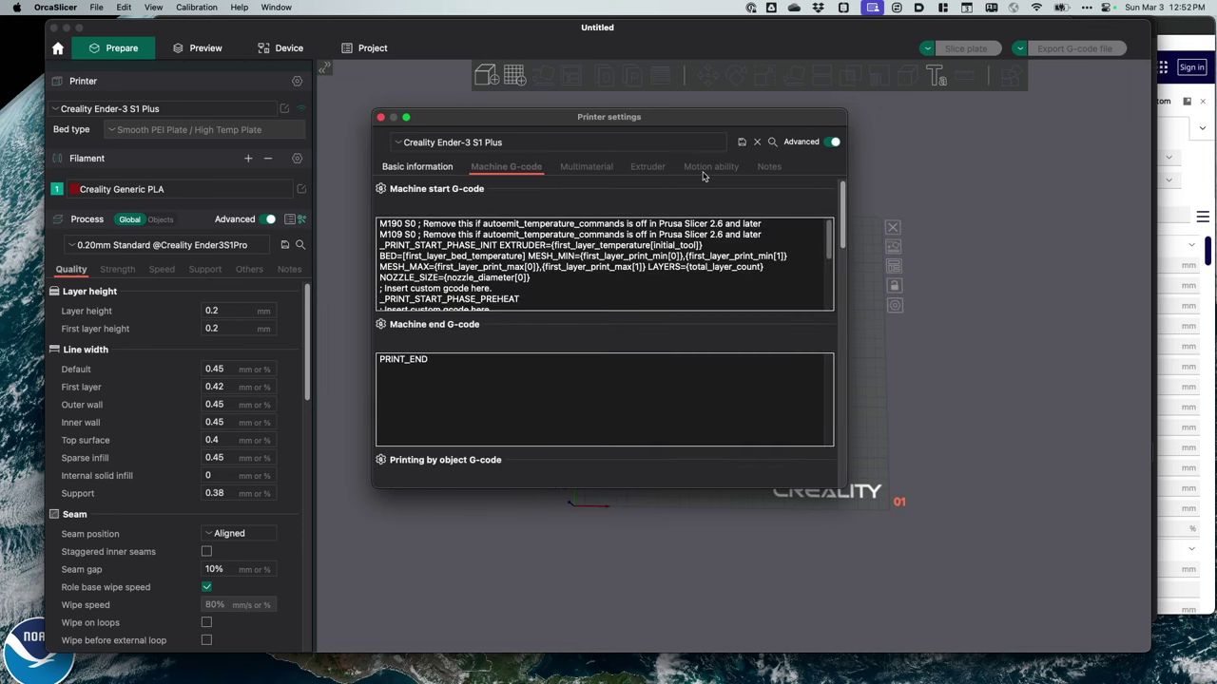
Step: Save the Ender-3 S1 Plus preset again and close Printer settings
click(742, 143)
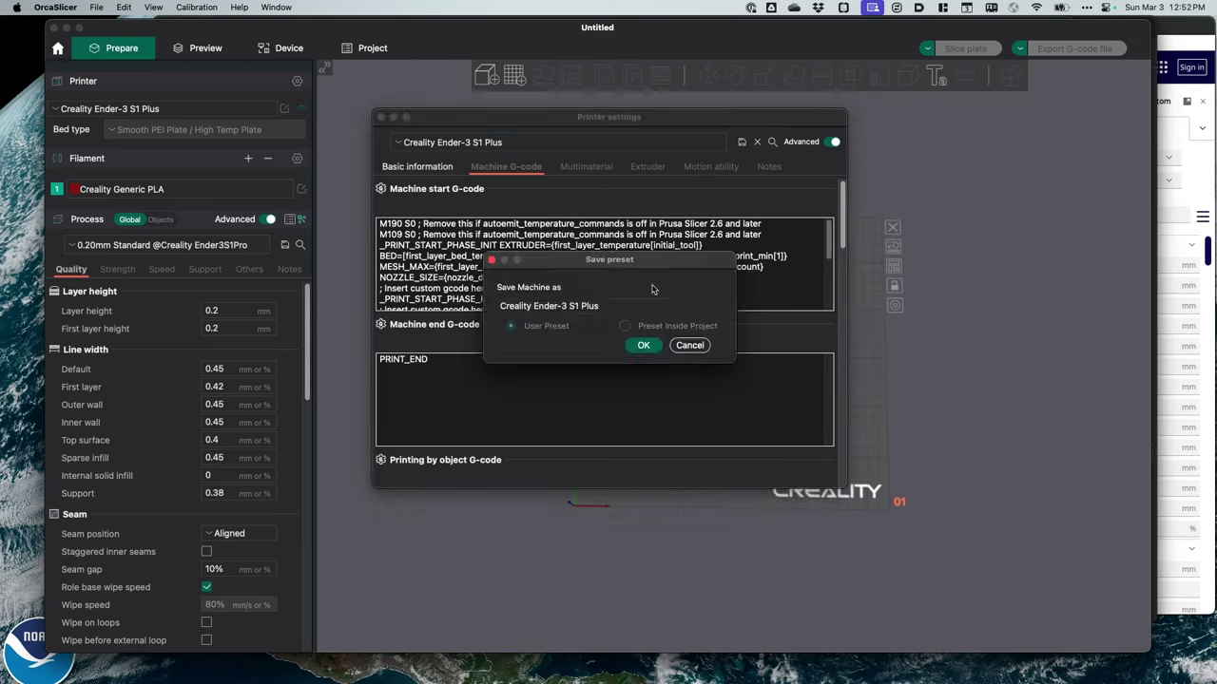
click(638, 346)
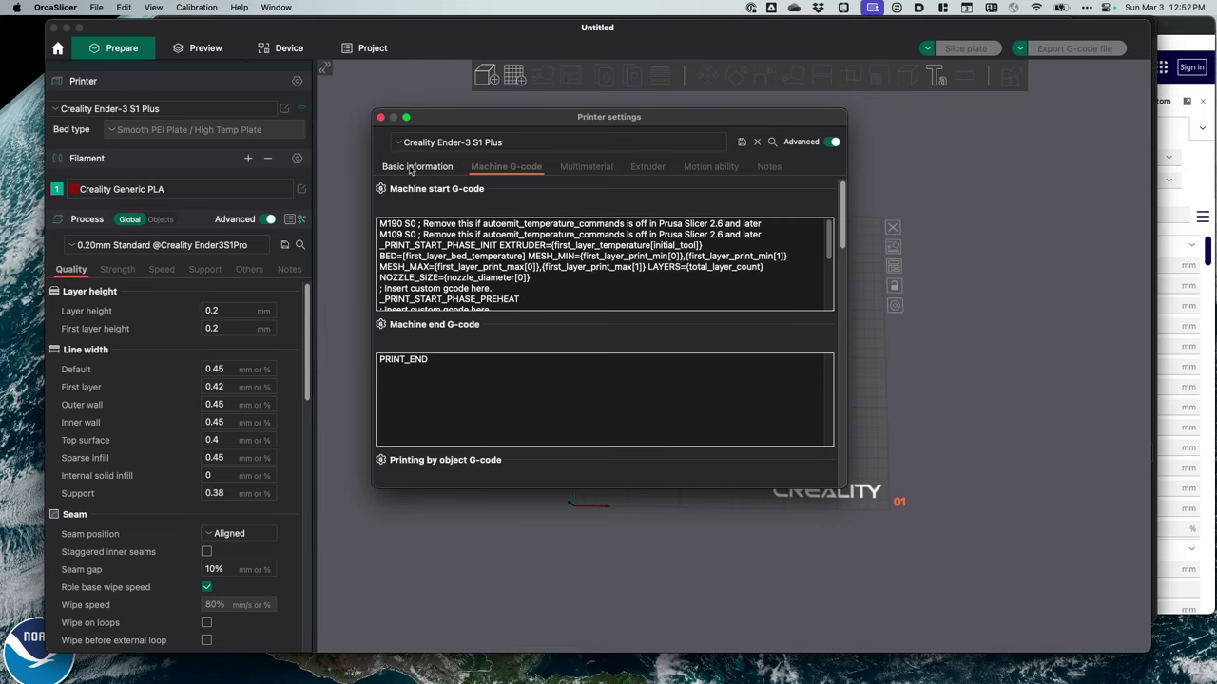
click(381, 118)
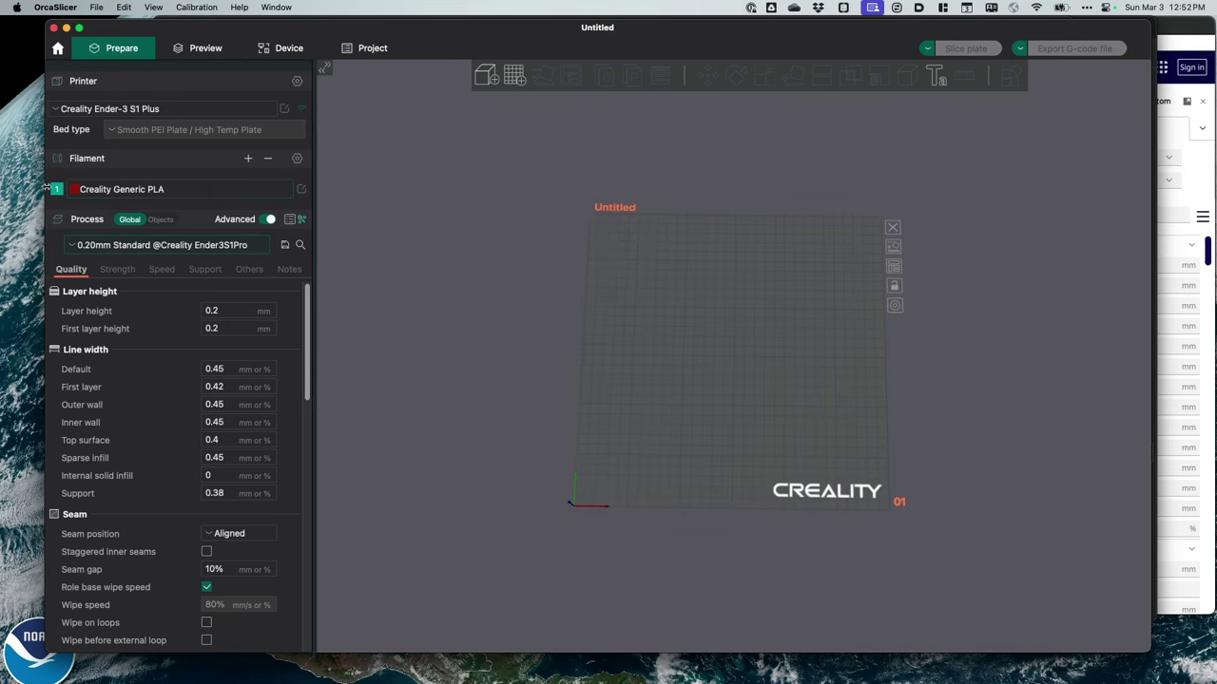
Step: Save the filament as preset 'Creality Ender 3 S1 Plus PLA', keeping filament type PLA
click(300, 189)
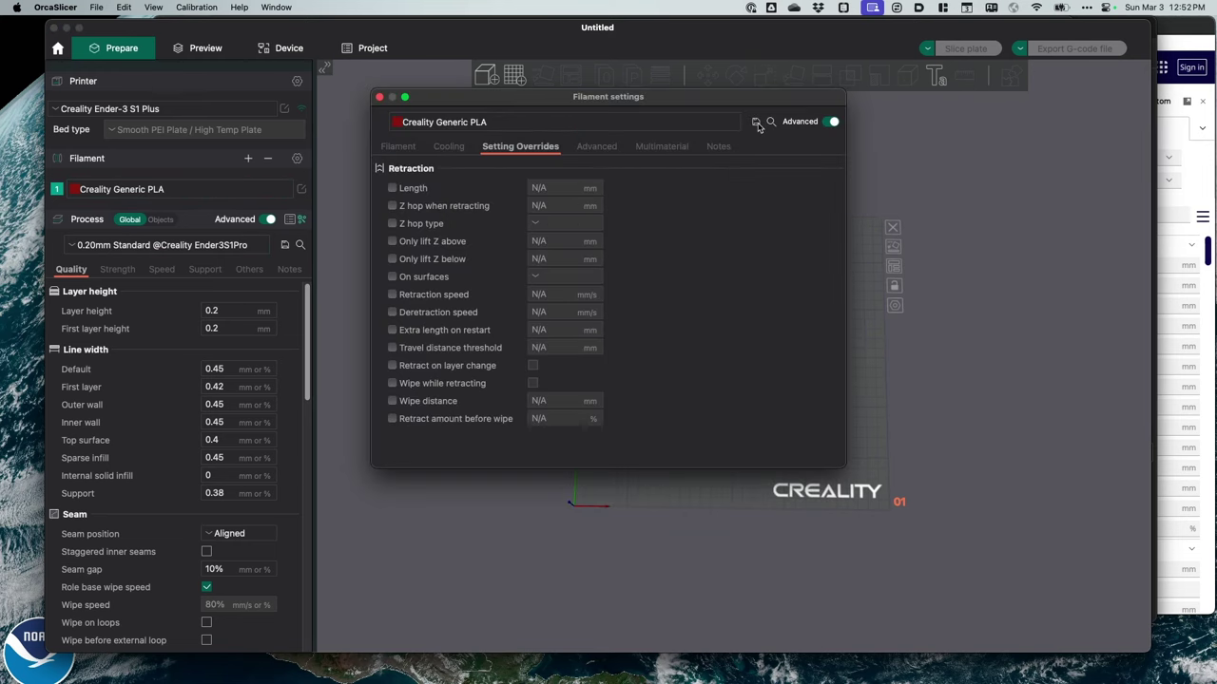
click(756, 123)
triple_click(637, 286)
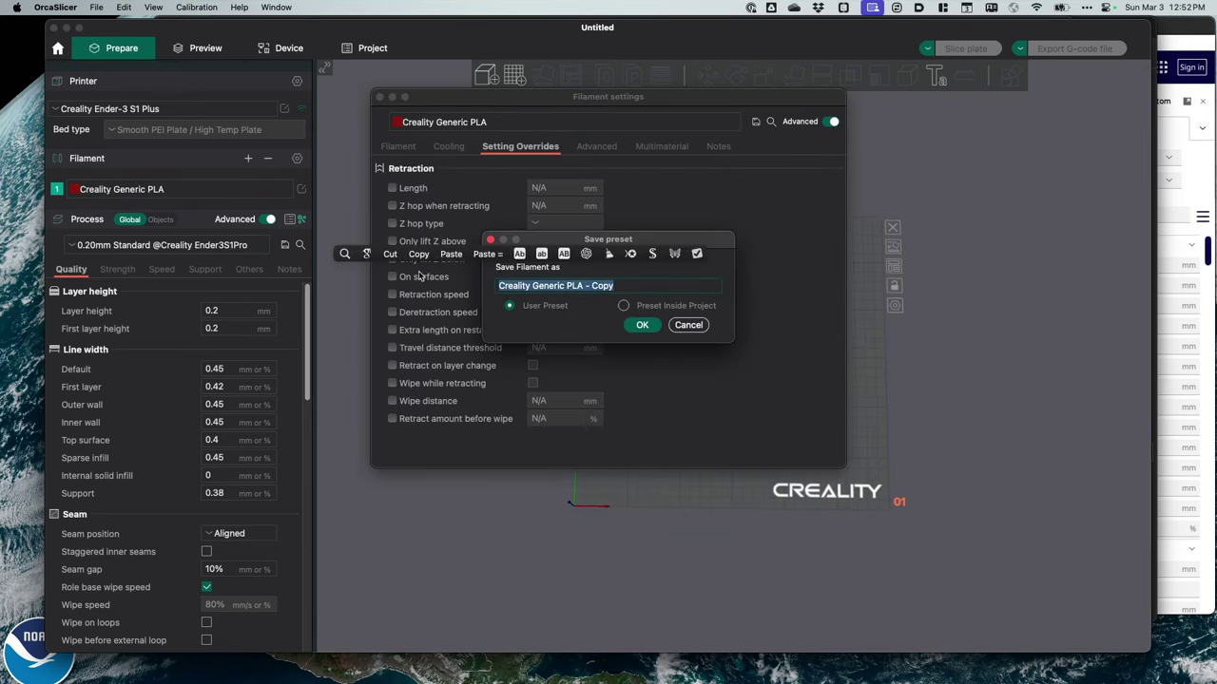
text(Creality )
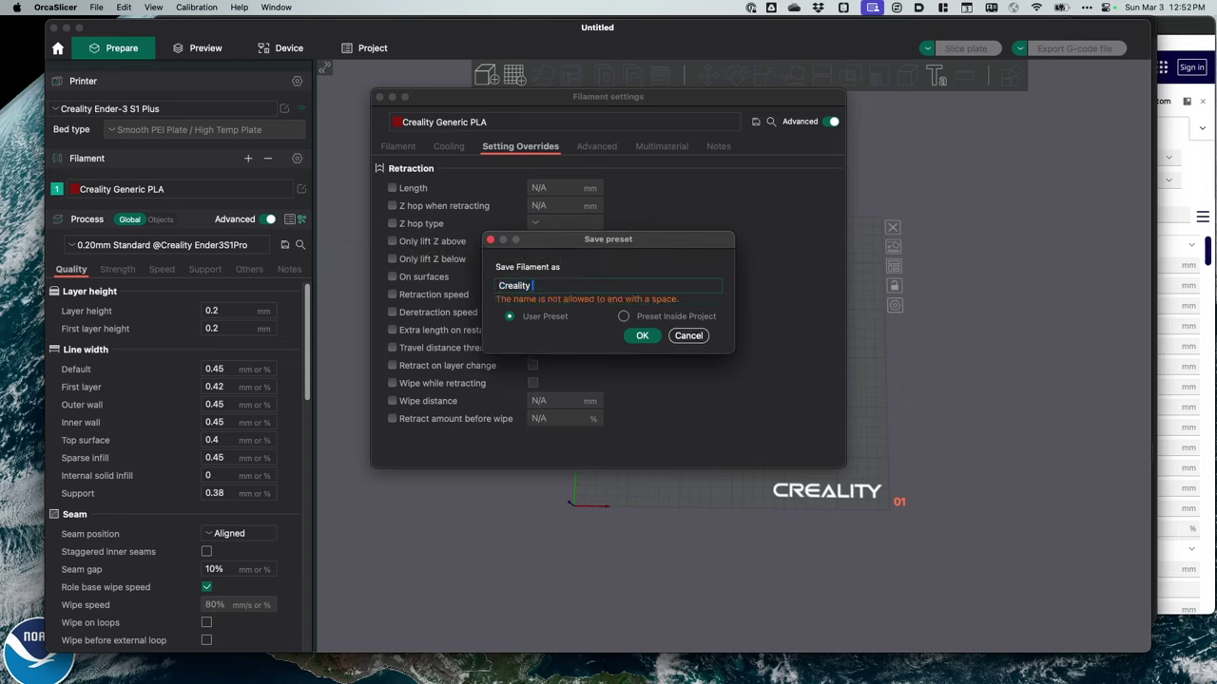
text(Ender 3 )
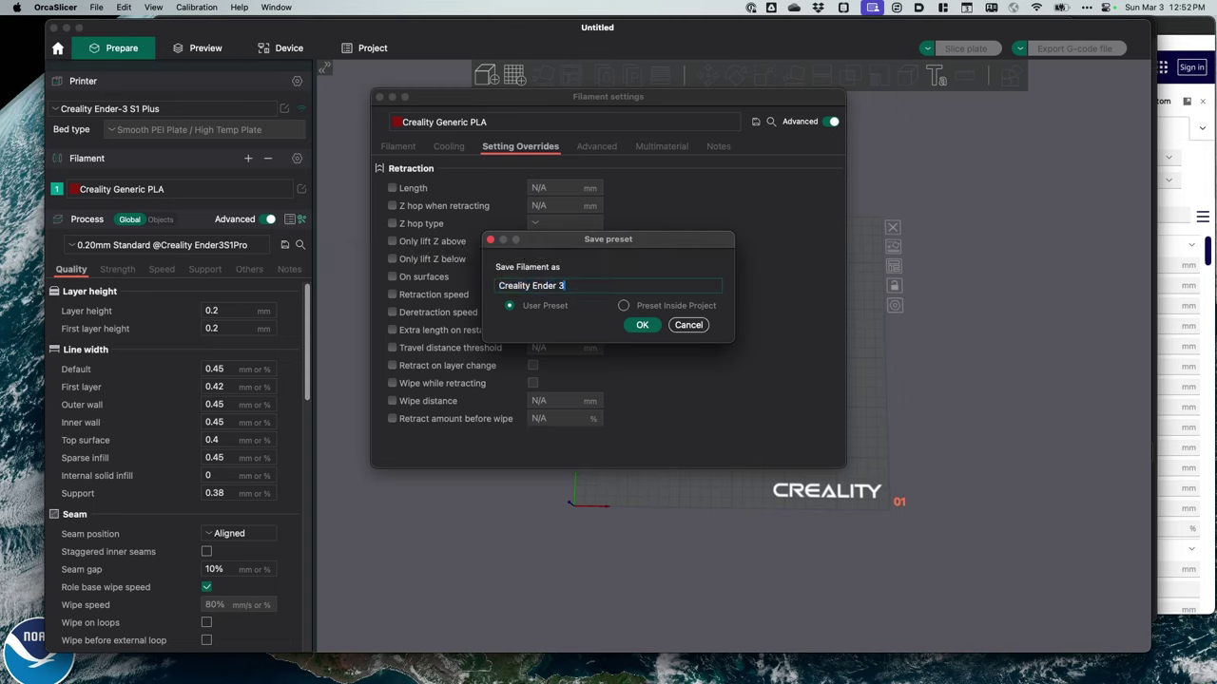
text(S1 )
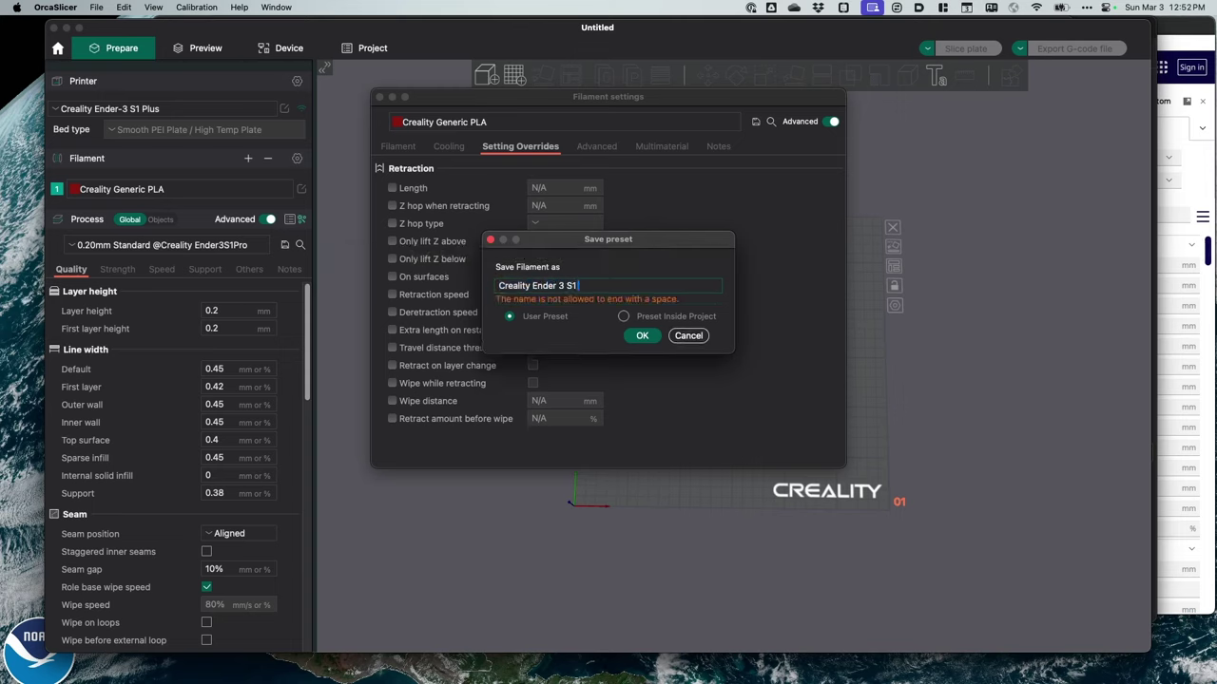
text(Plus PLA)
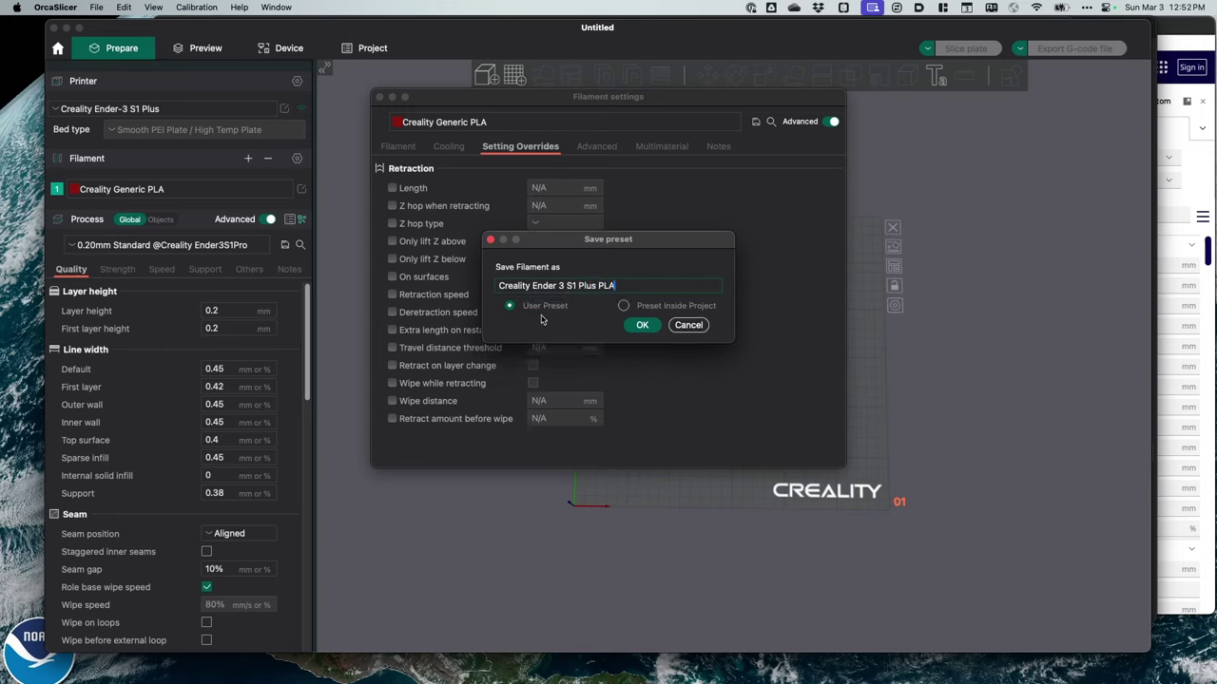
click(640, 325)
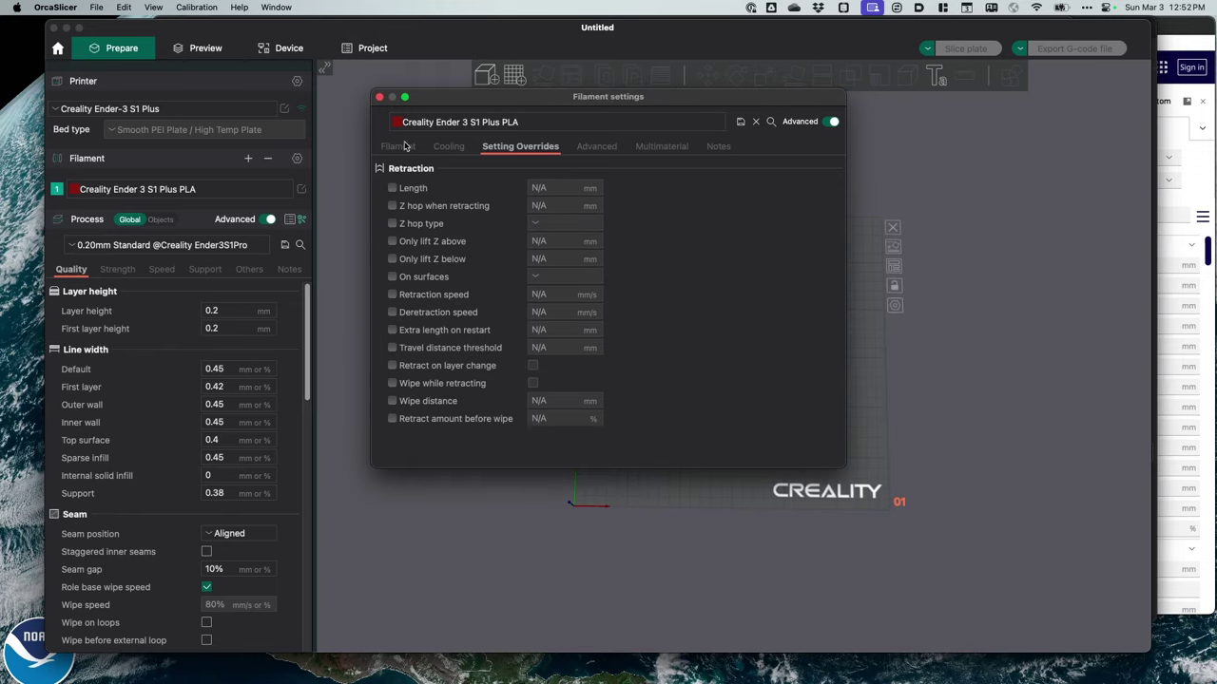
click(403, 147)
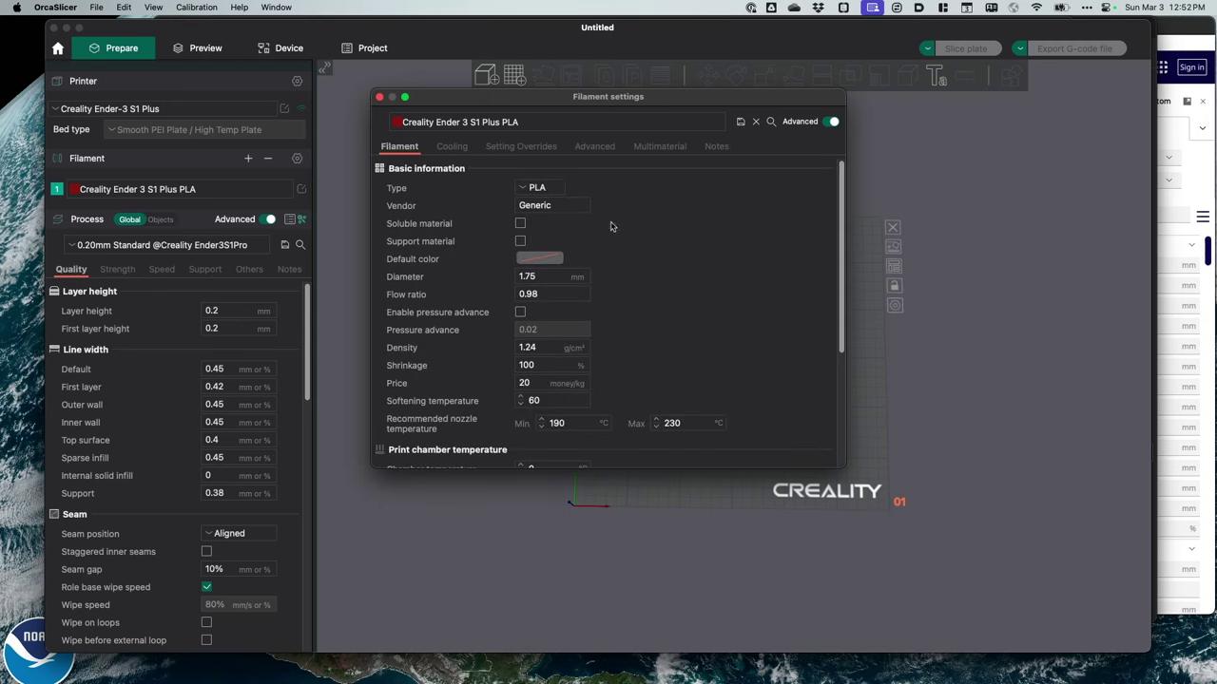
click(523, 189)
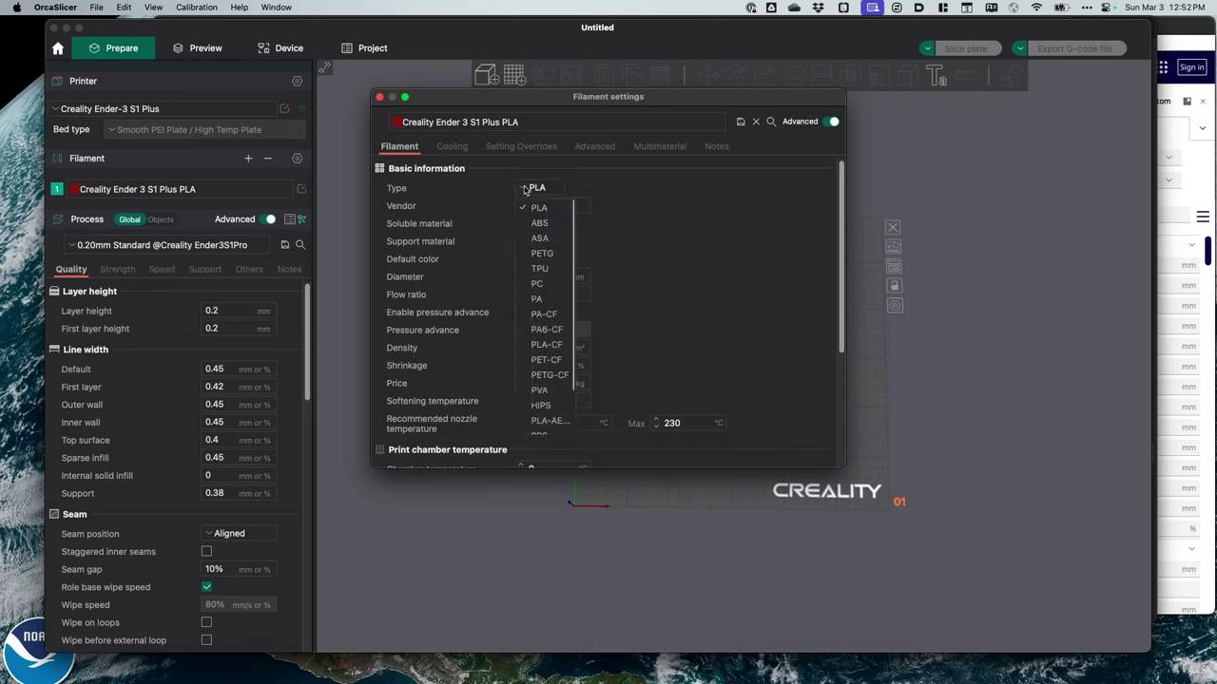
click(524, 189)
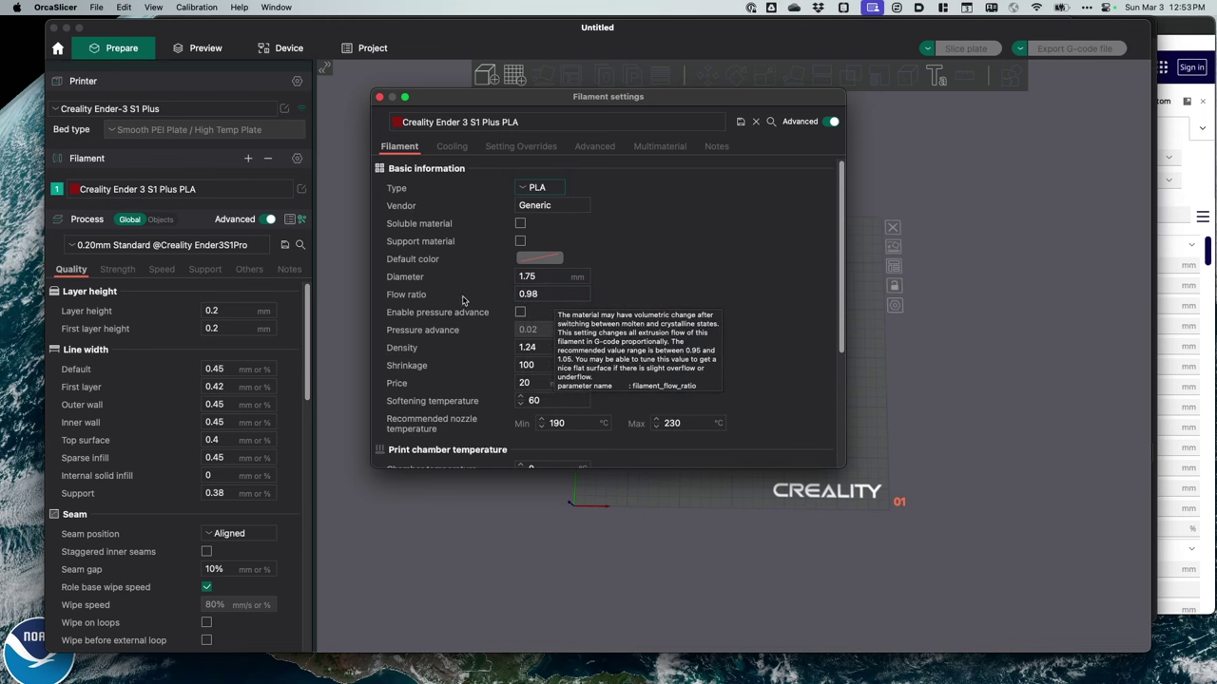
click(1183, 34)
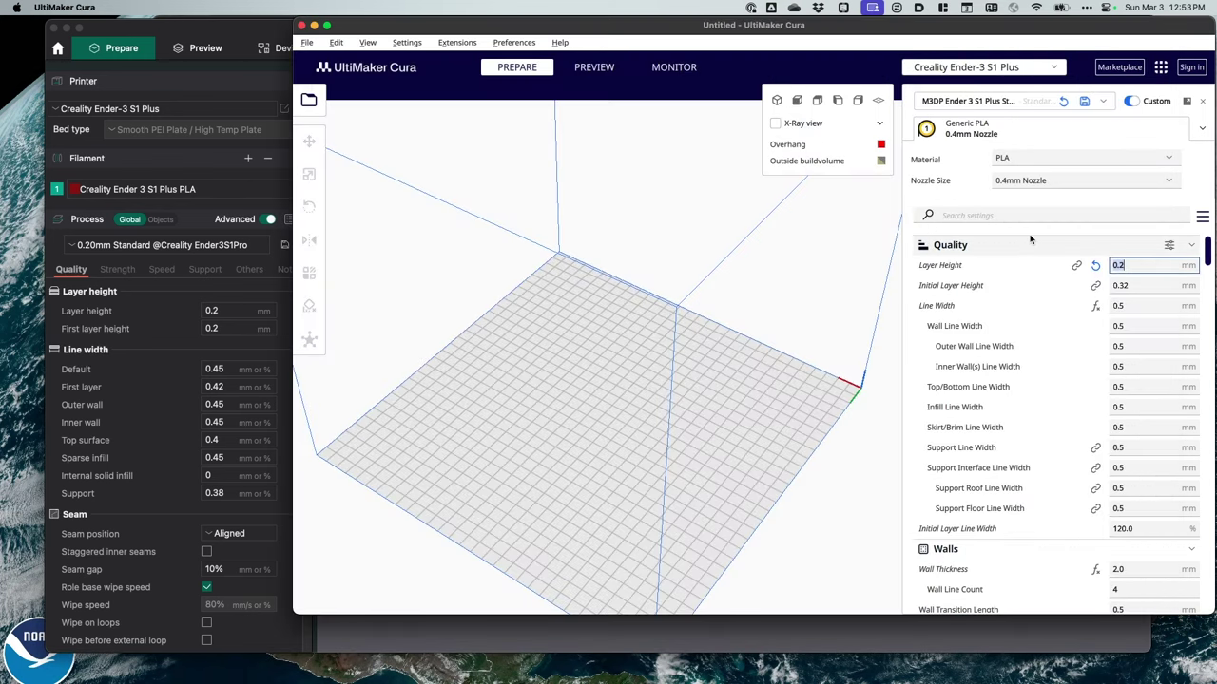
scroll(1044, 382, down, 10)
scroll(1043, 382, down, 15)
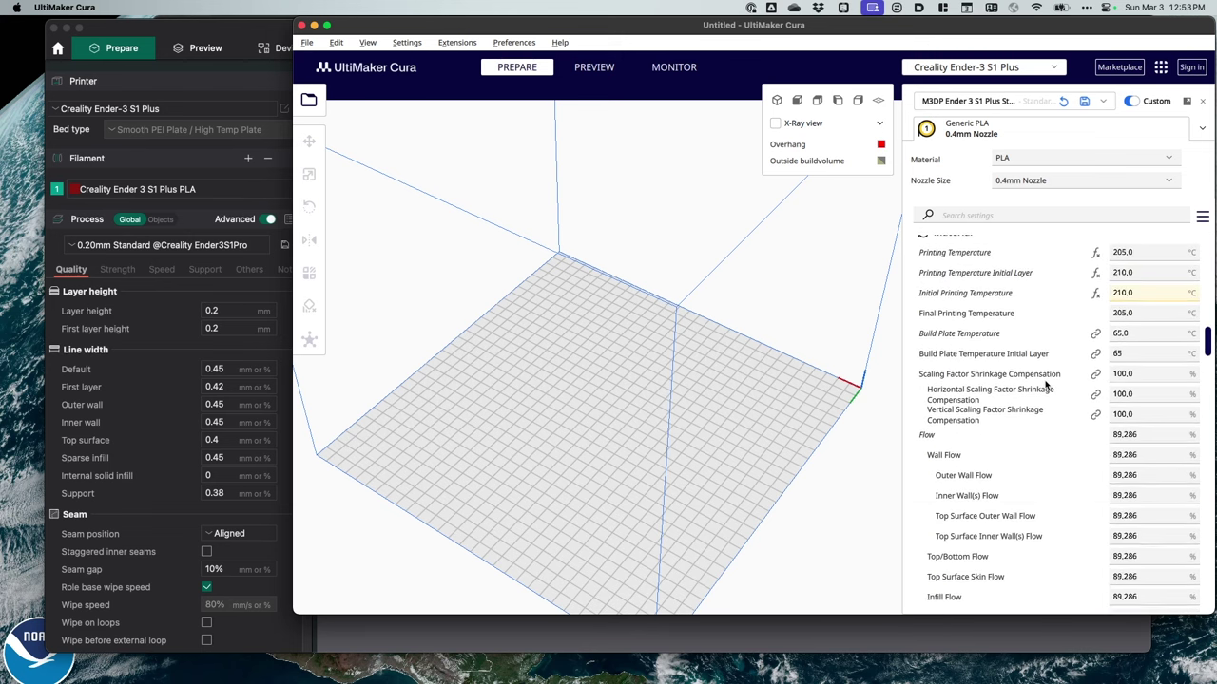
scroll(1046, 384, down, 5)
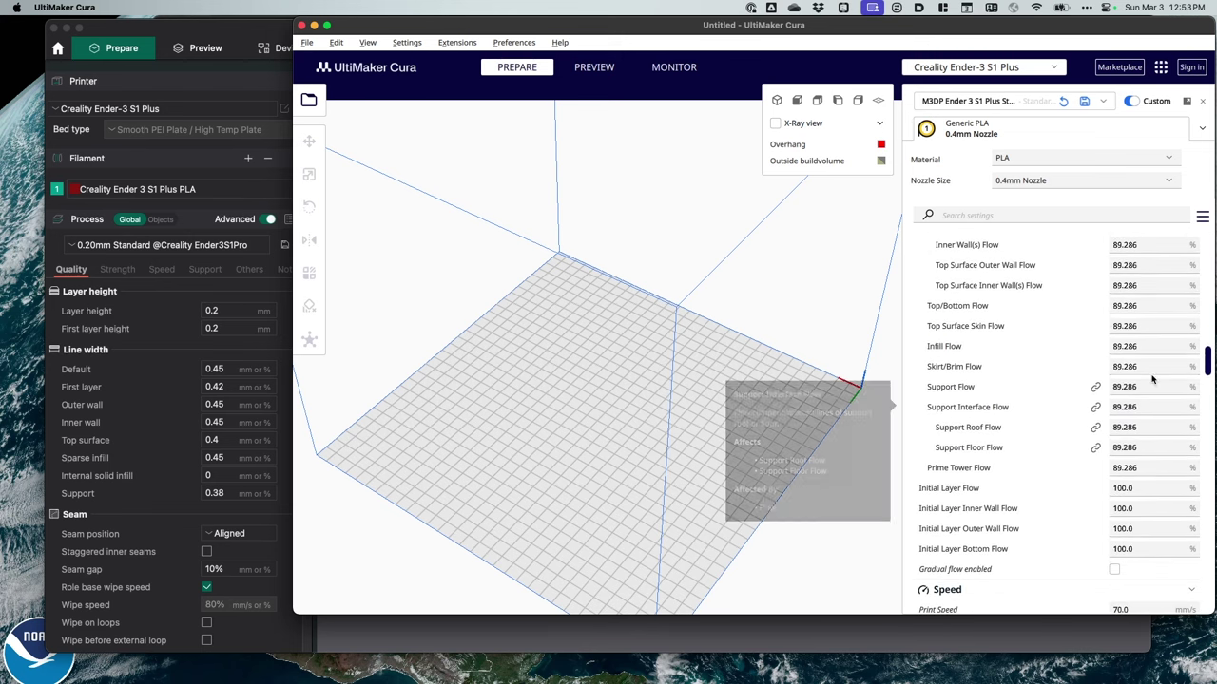
click(1153, 346)
drag(1146, 305, 1076, 306)
key(super+c)
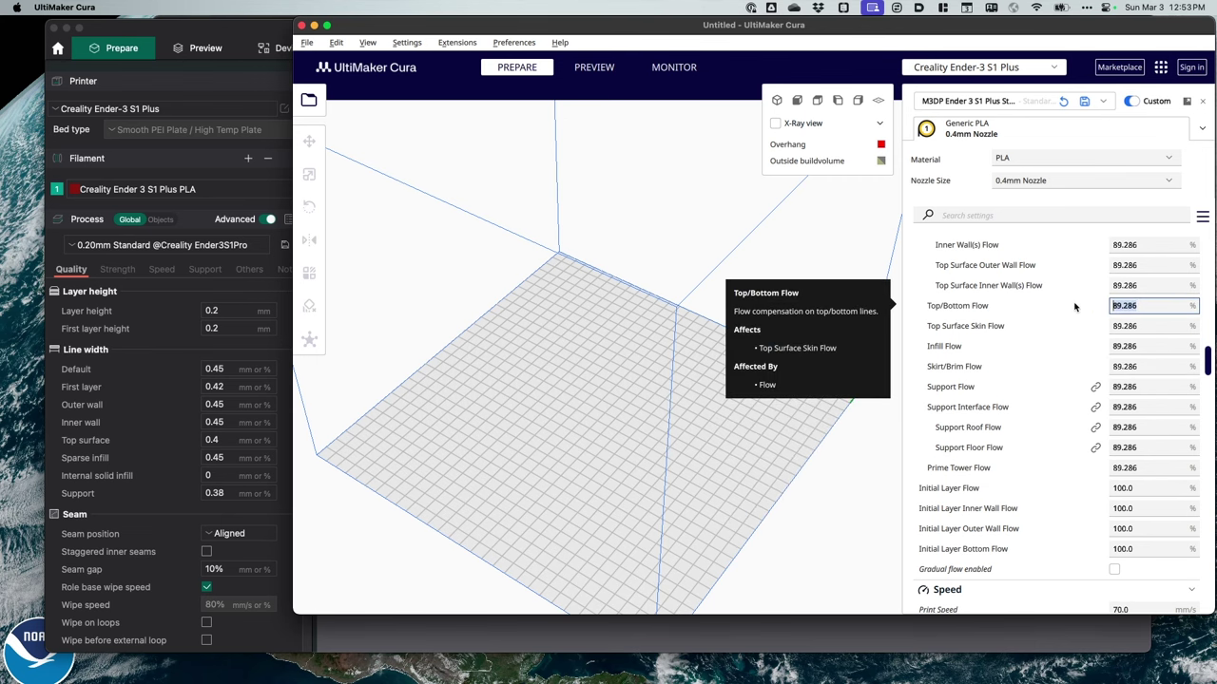
click(237, 76)
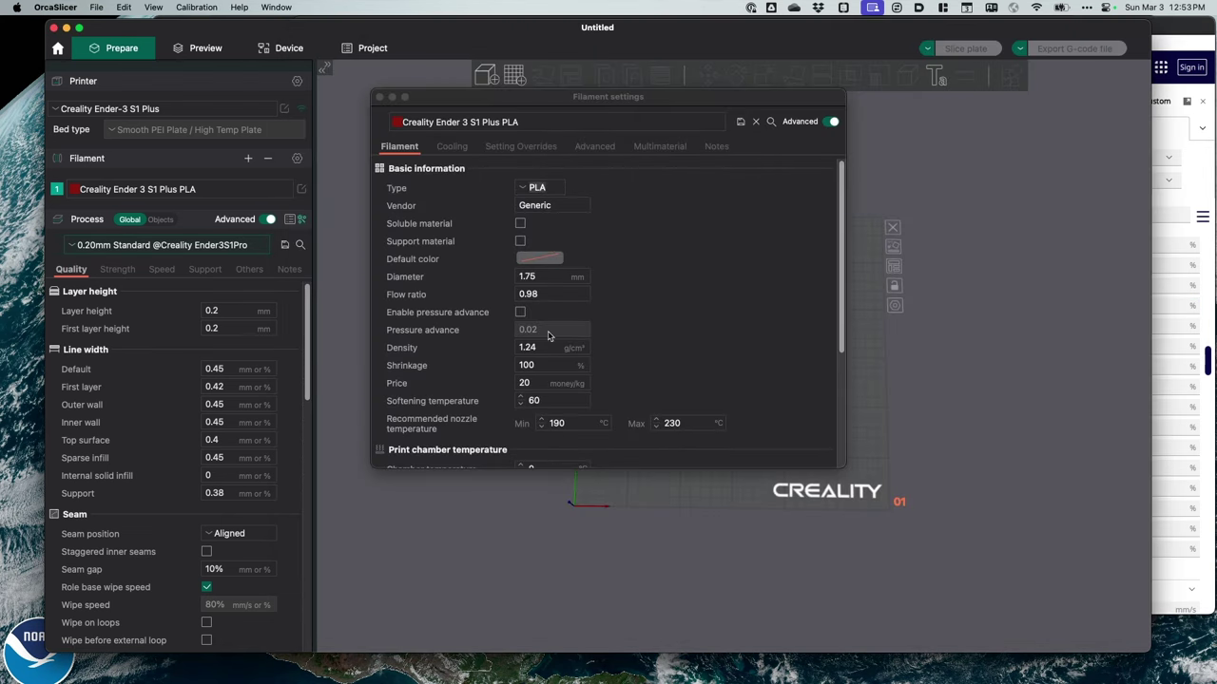
Step: Set the filament flow ratio to 0.89286
drag(552, 293, 457, 285)
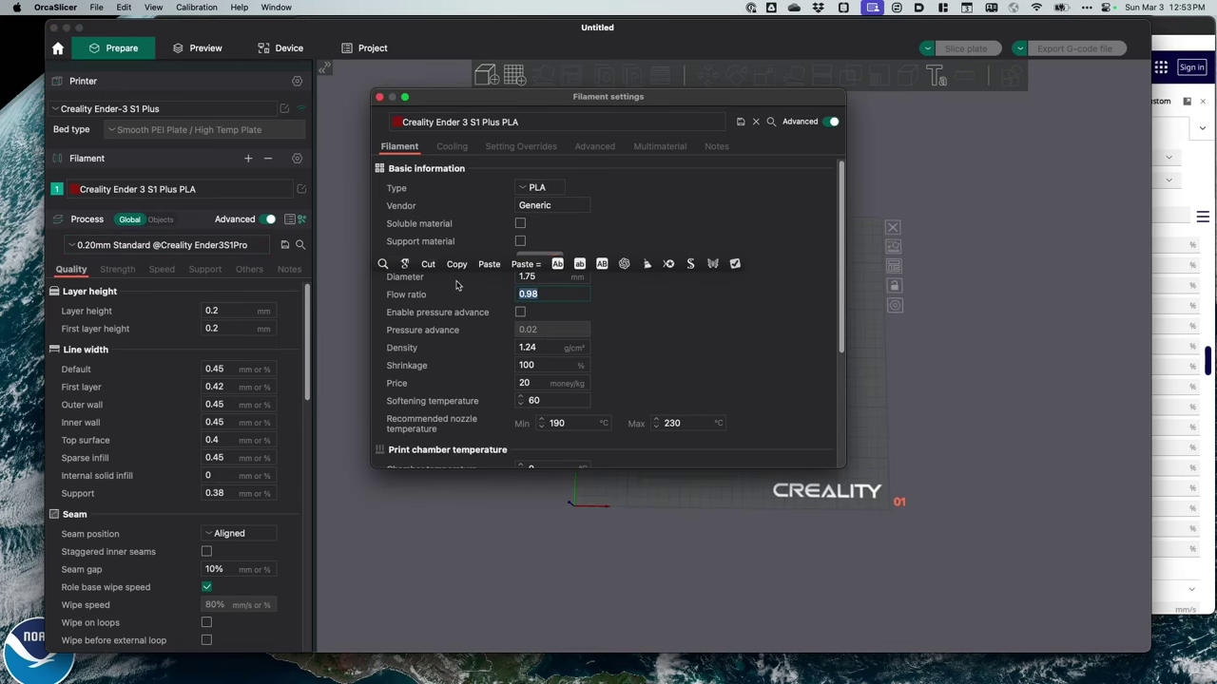
key(super+v)
double_click(533, 296)
key(BackSpace)
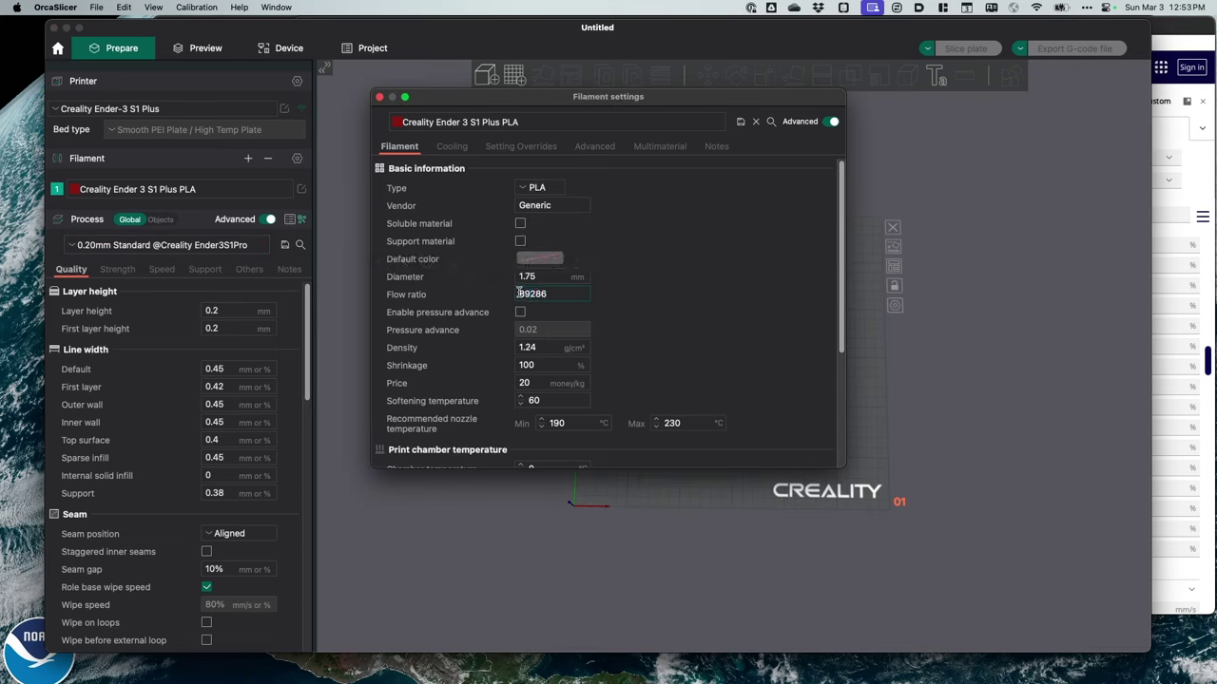
text(.)
key(shift+Tab)
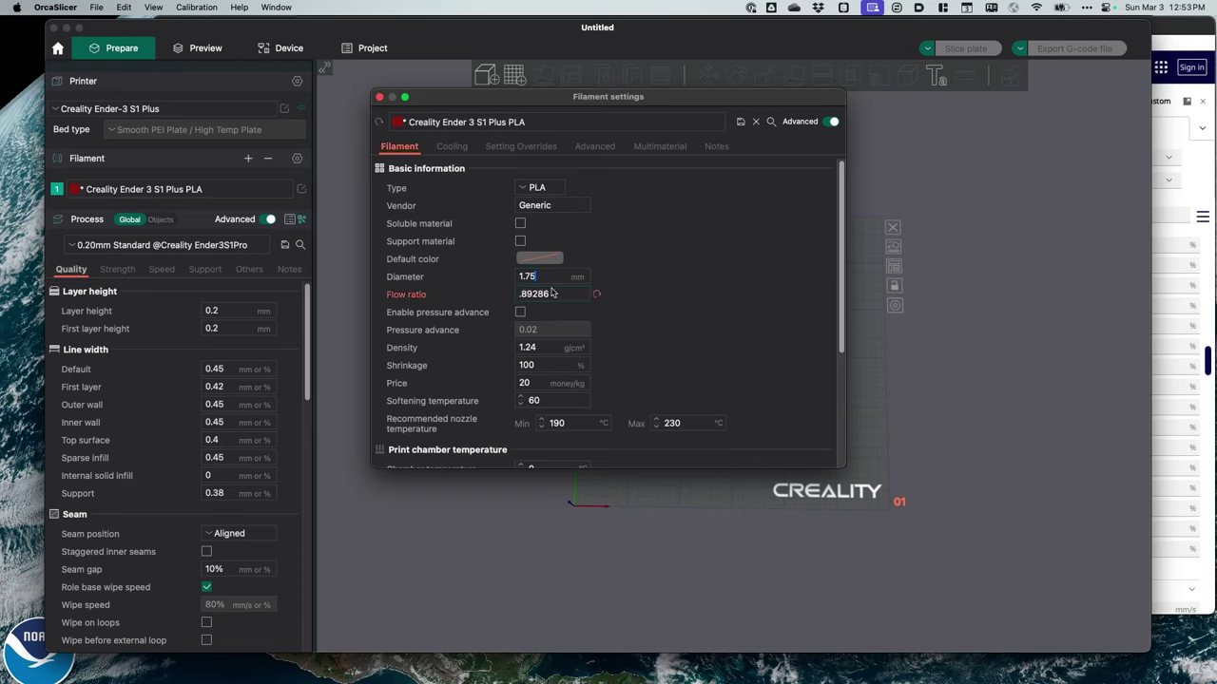
Step: Set nozzle temperatures to 210/205 °C and bed temperatures to 65/65 °C
scroll(576, 354, down, 1)
scroll(583, 353, down, 5)
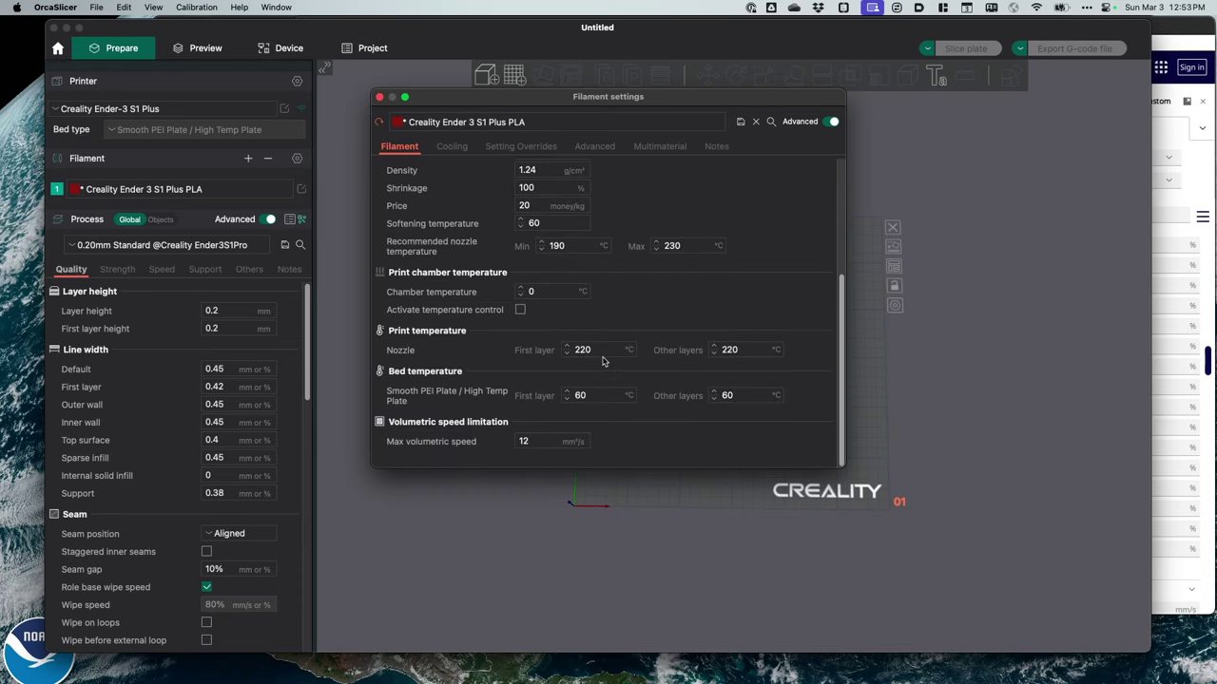
double_click(584, 350)
text(21)
double_click(738, 350)
text(20)
drag(599, 392, 562, 400)
text(65)
double_click(728, 395)
text(65)
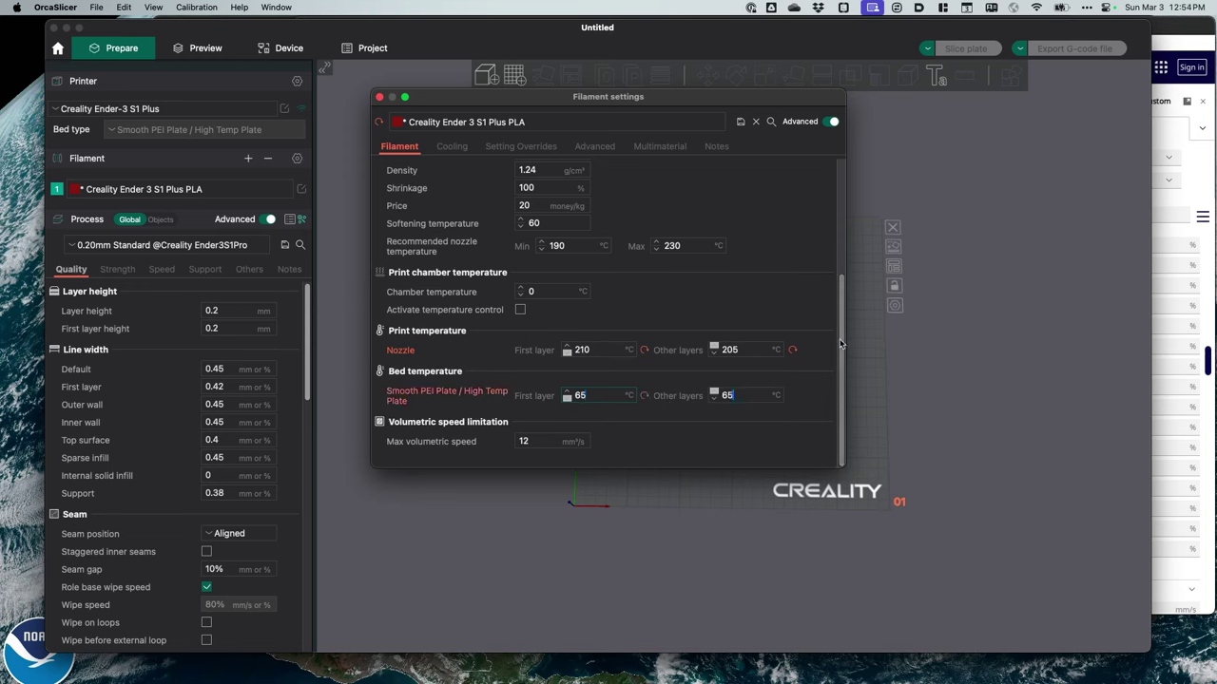
Step: Review the Cooling, Setting Overrides and Advanced filament pages, then return to Filament
drag(840, 344, 826, 409)
mouse_move(841, 316)
mouse_down()
mouse_move(839, 206)
mouse_move(839, 315)
mouse_up()
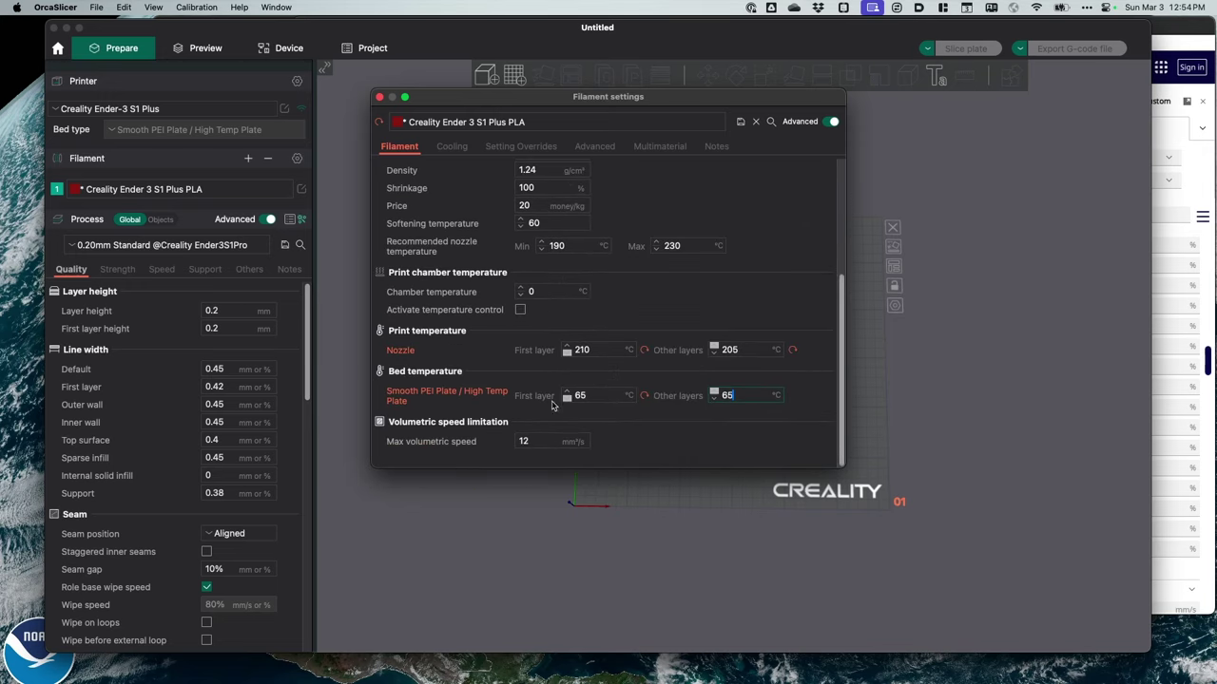
scroll(584, 388, up, 5)
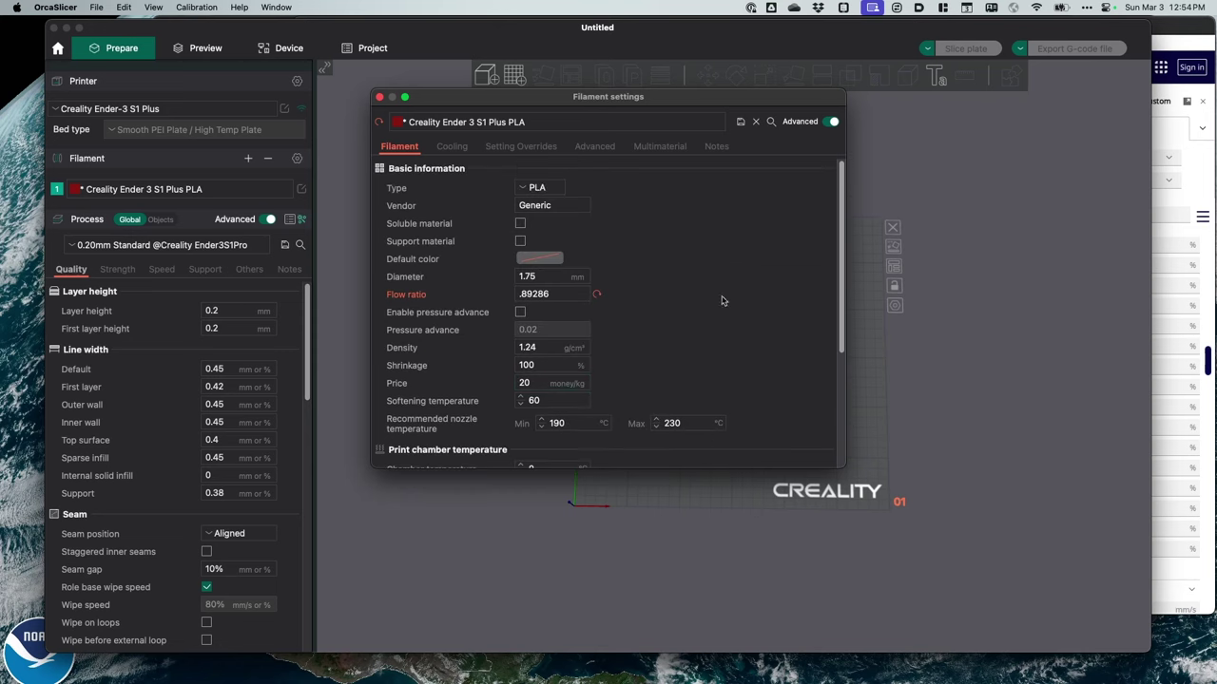
click(449, 147)
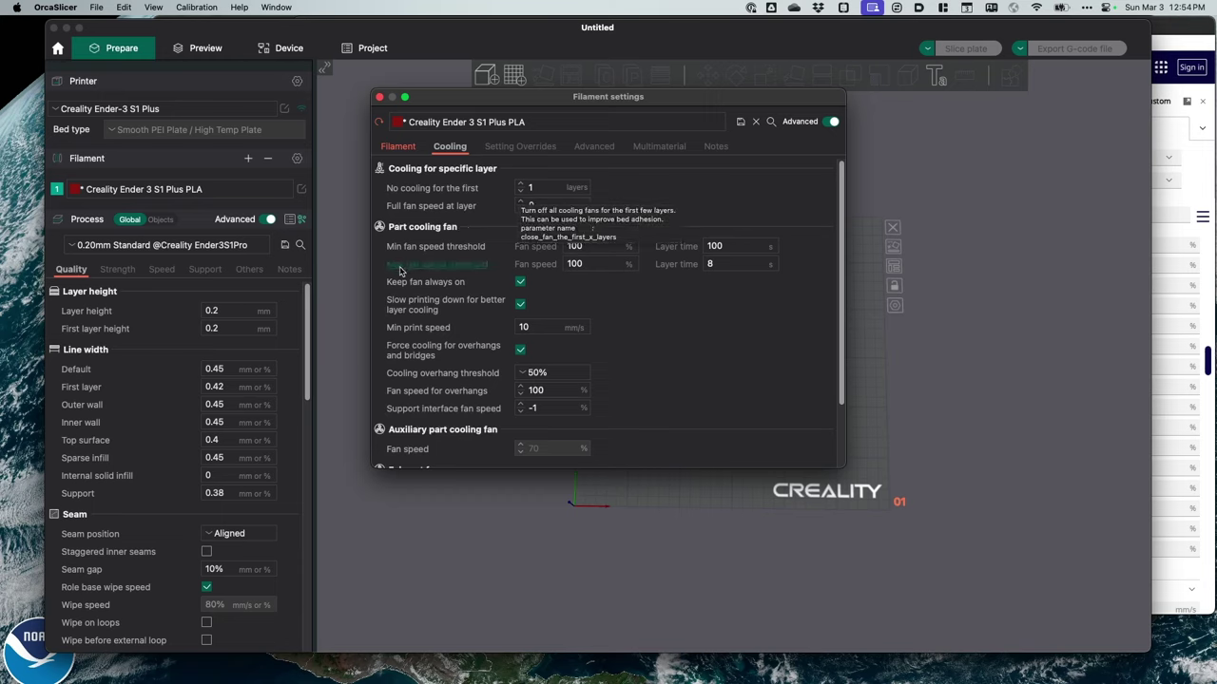
scroll(513, 370, down, 2)
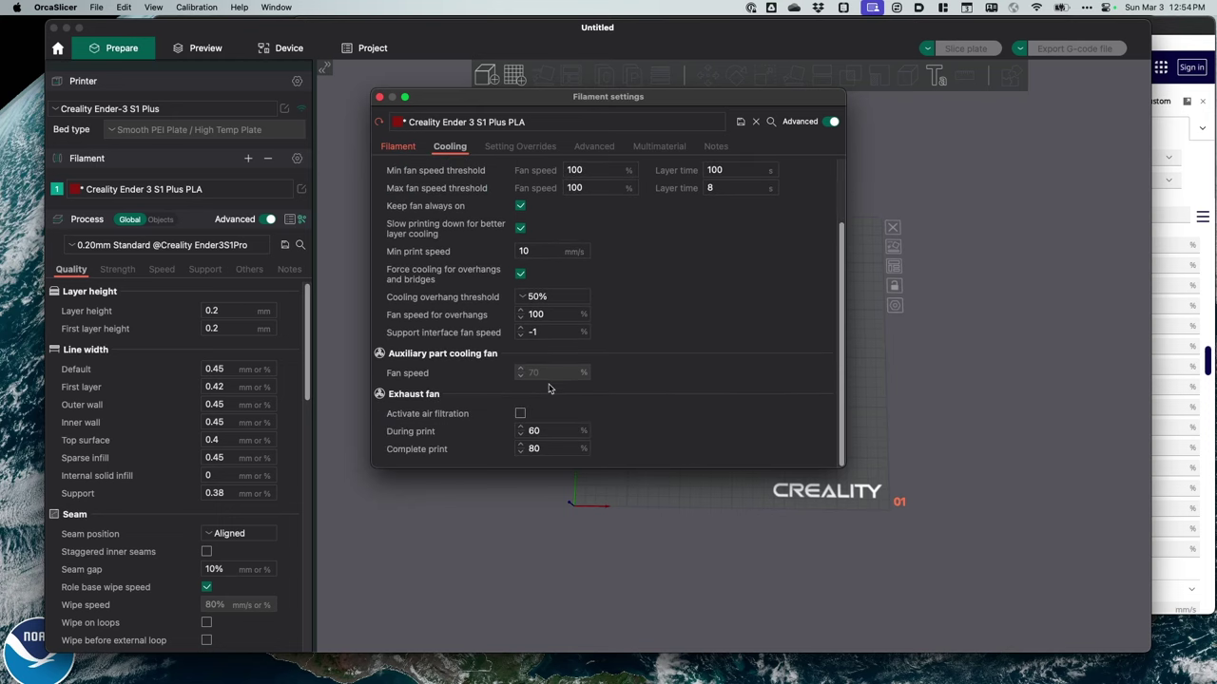
click(520, 145)
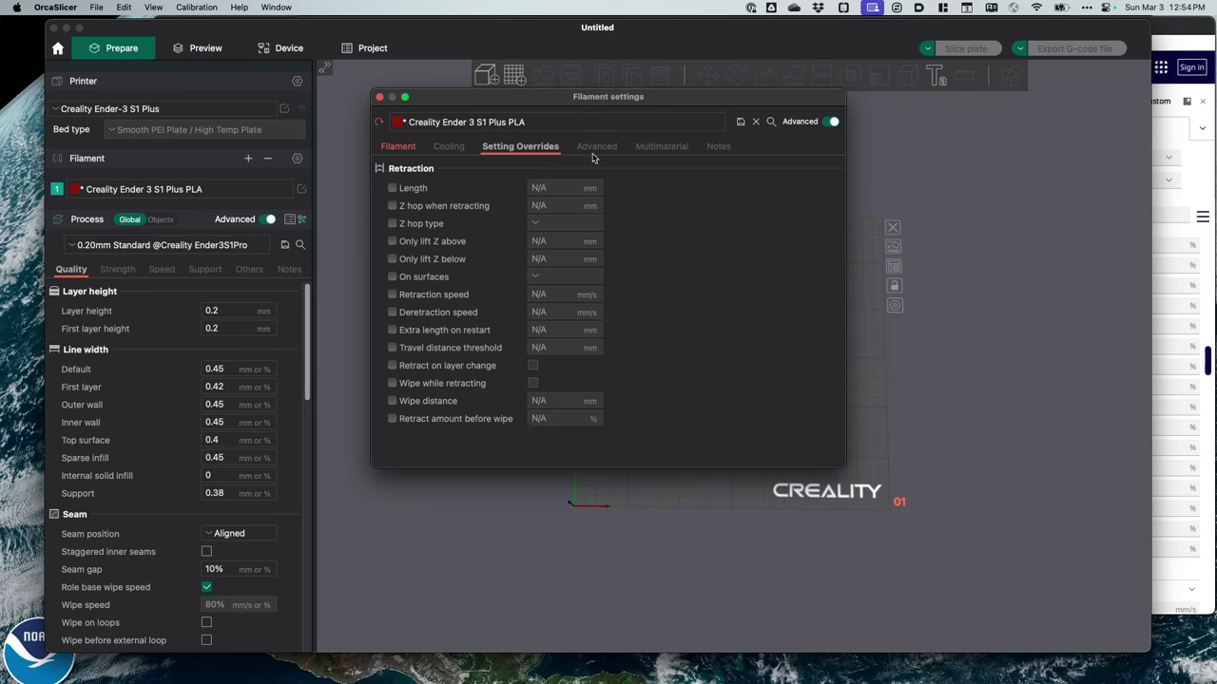
click(596, 147)
click(398, 147)
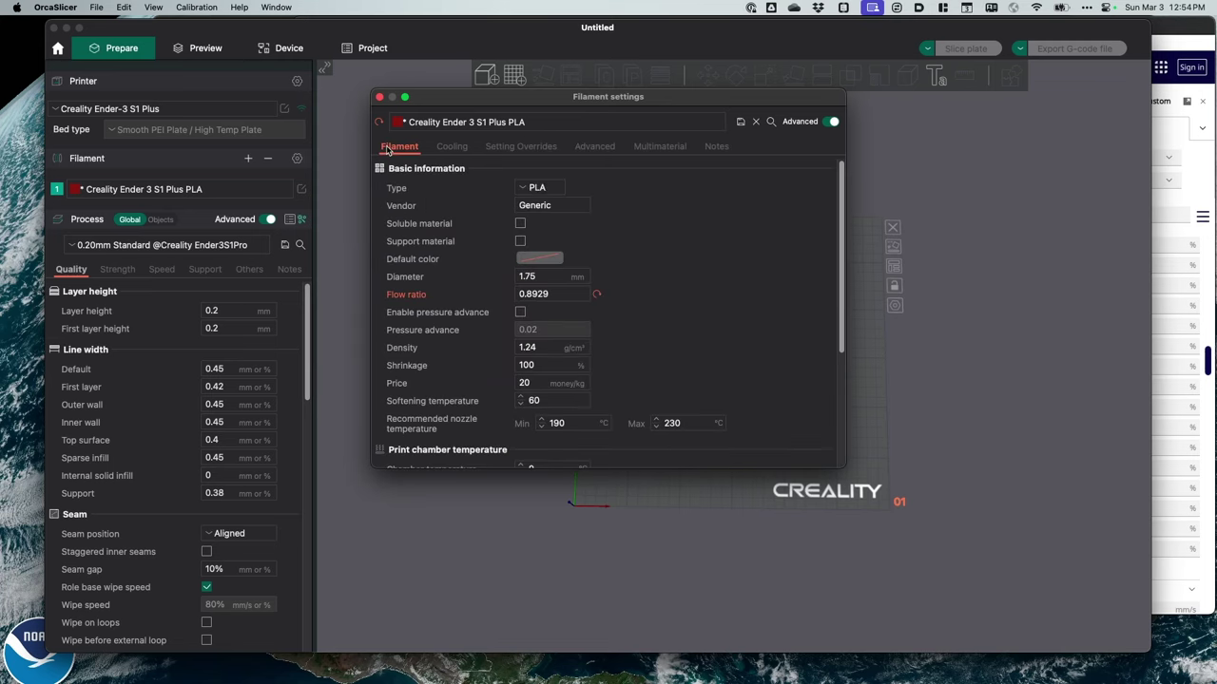
Step: Save the Ender 3 S1 Plus PLA preset under its existing name and close the settings
click(740, 123)
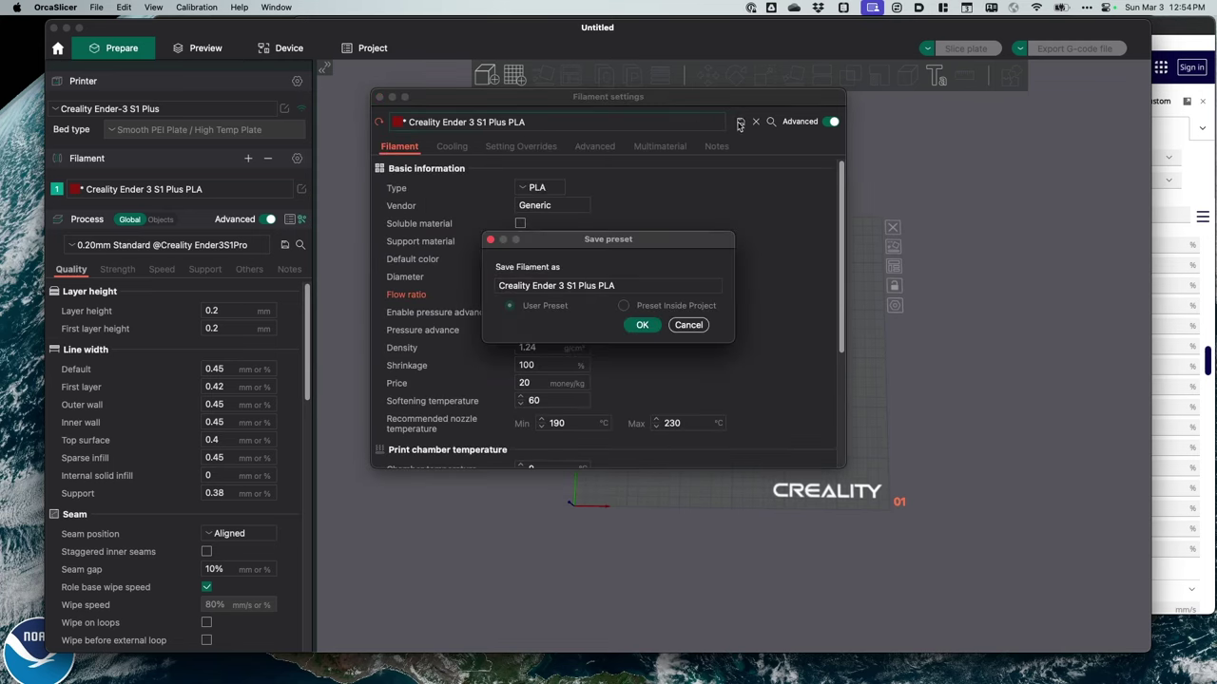
click(624, 326)
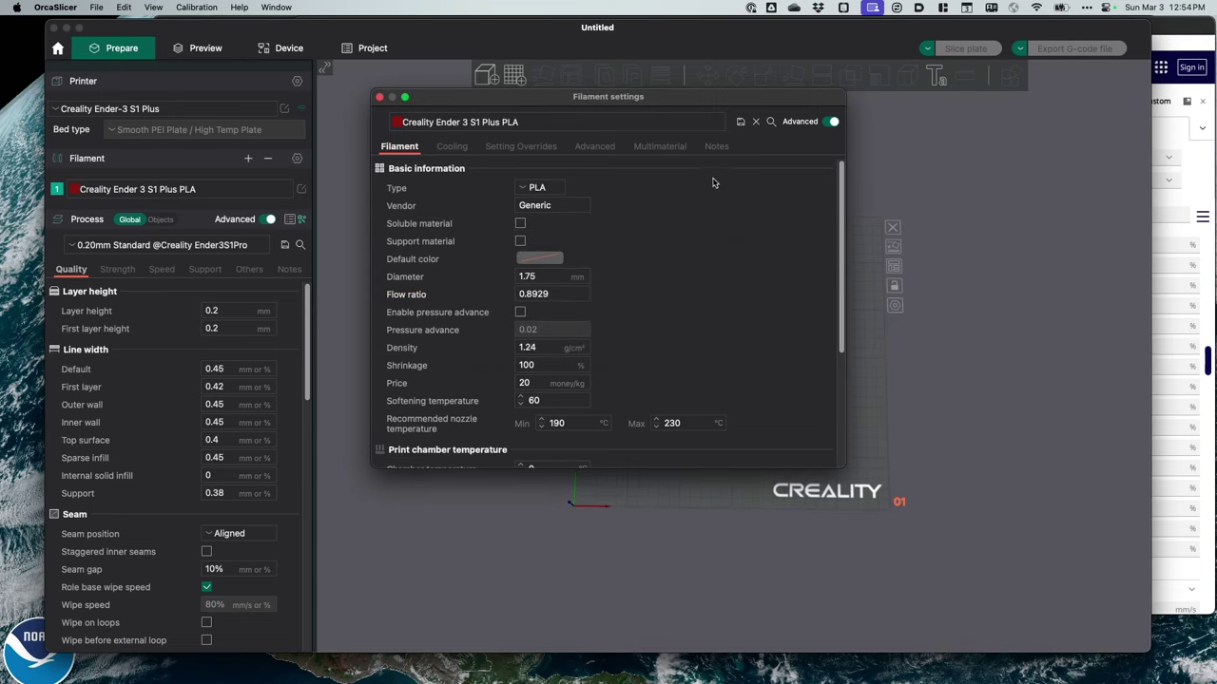
click(380, 97)
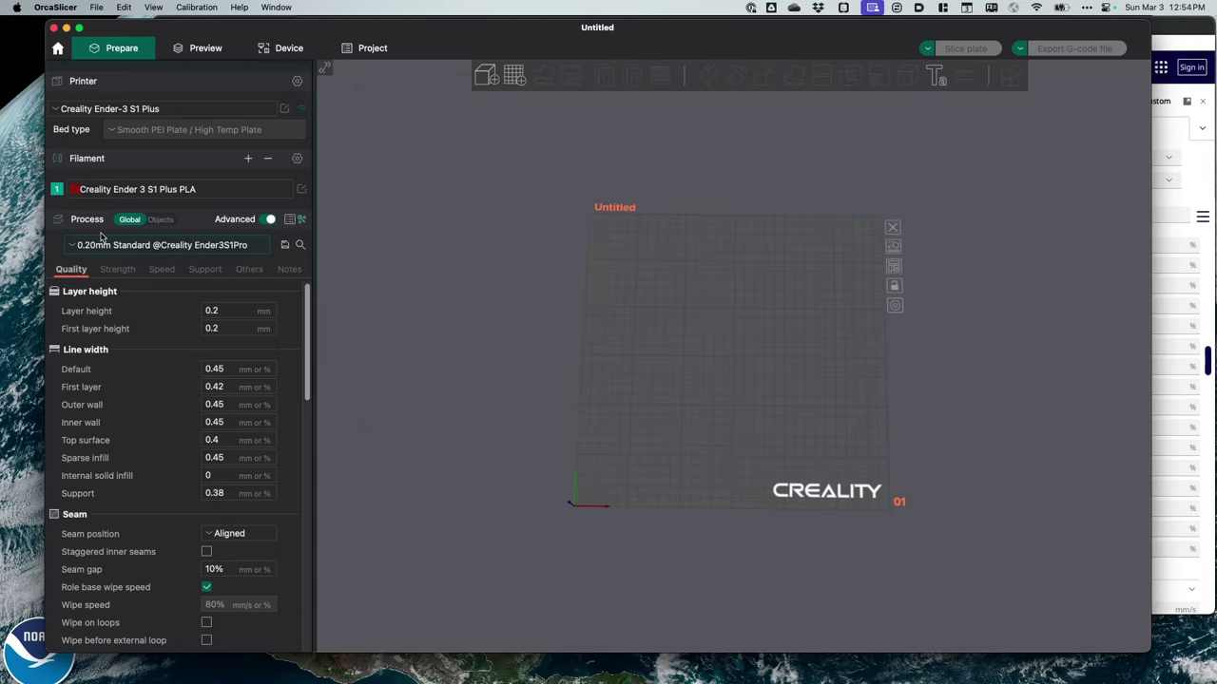
Step: Save the process settings as a new preset named 'Creality Ender 3 S1 Plus Standard'
click(286, 247)
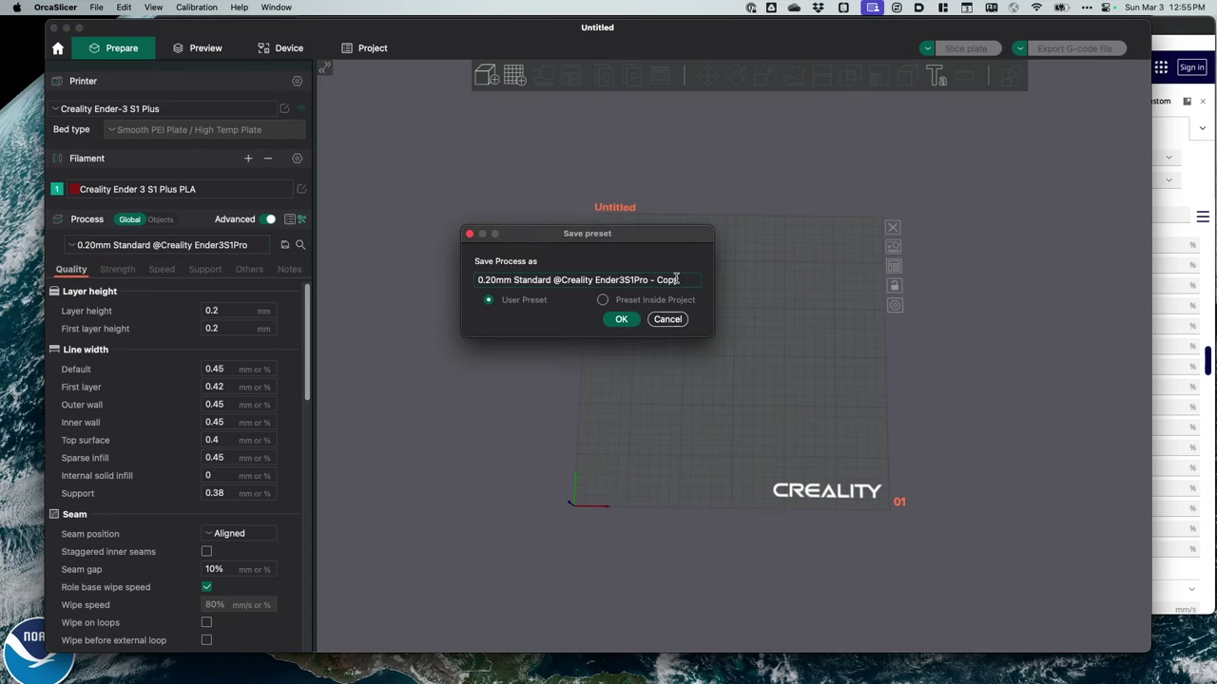
drag(683, 283, 564, 280)
click(565, 280)
key(super+BackSpace)
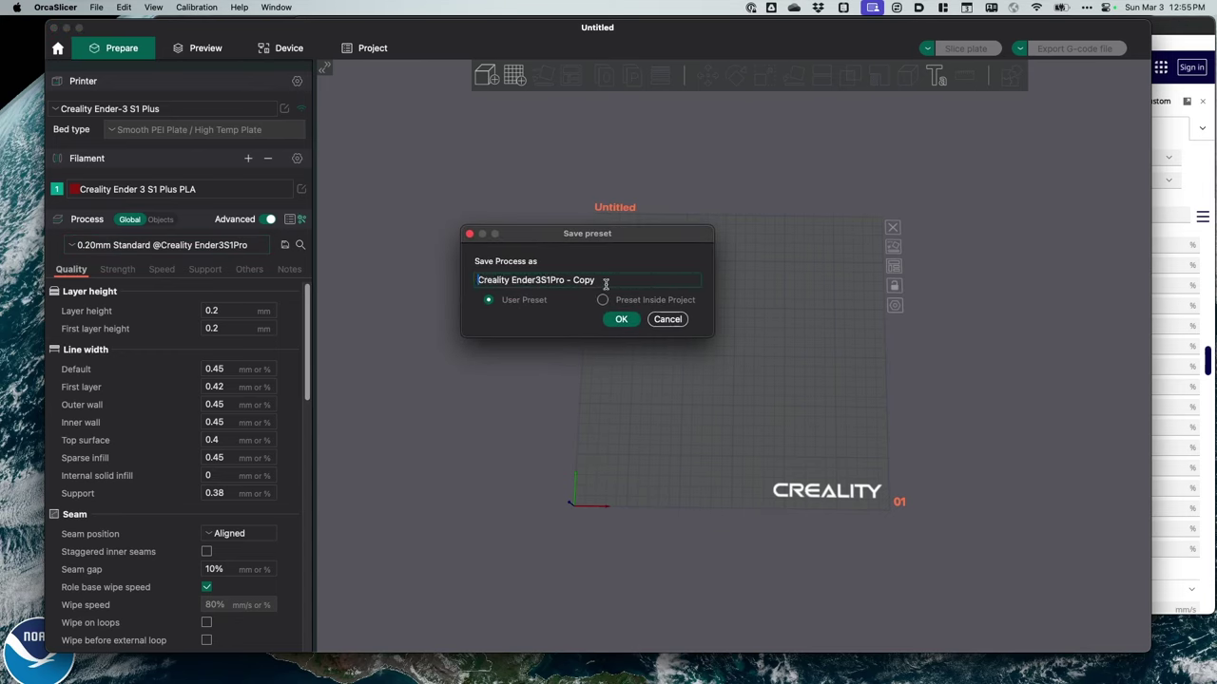
key(BackSpace)
key(BackSpace)
key(BackSpace)
key(BackSpace)
key(BackSpace)
key(BackSpace)
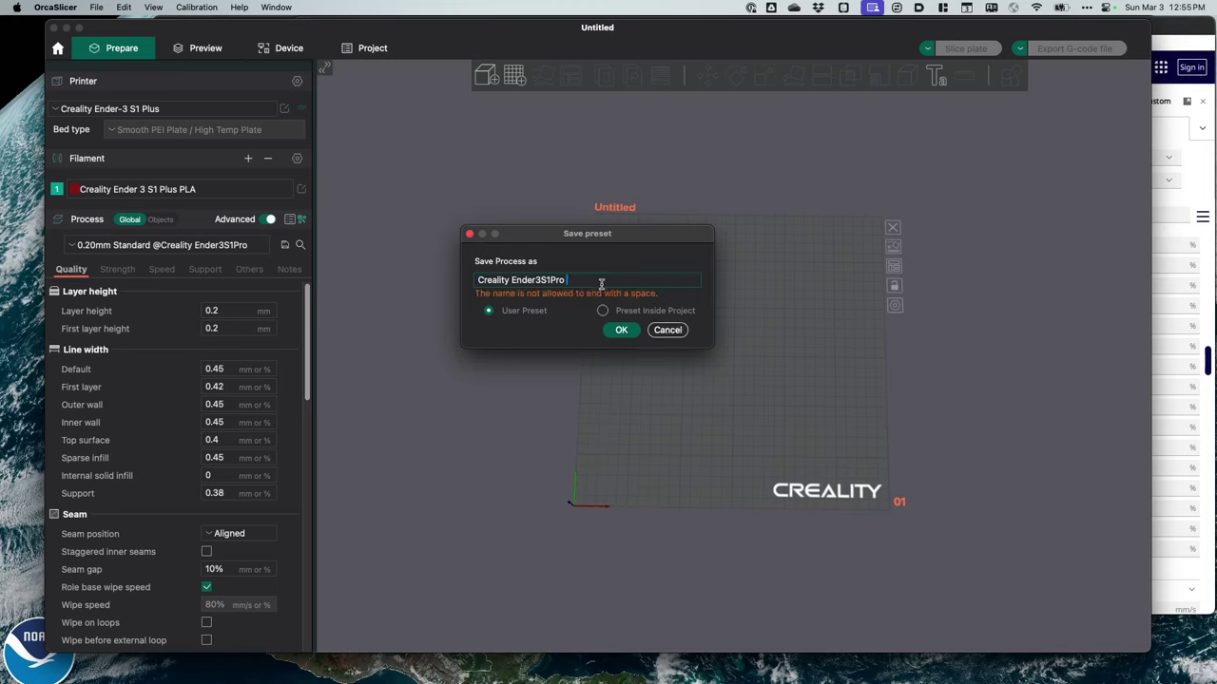
text(S)
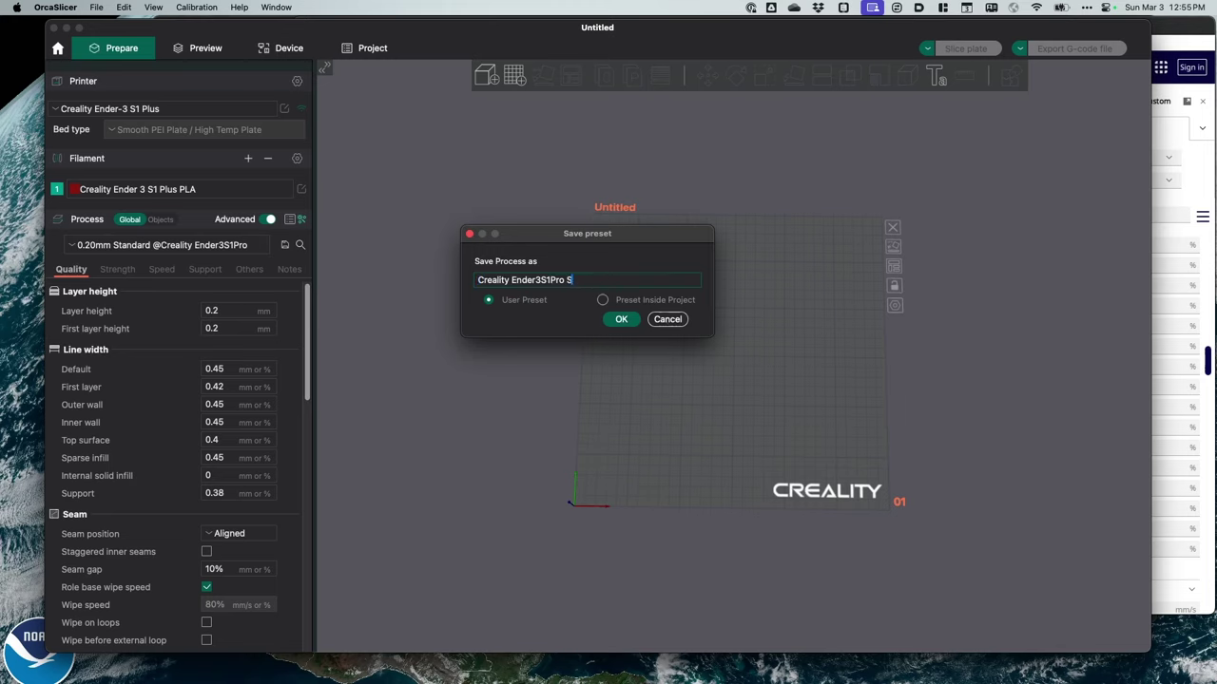
text(tandard)
key(super+a)
text(Creality Ender 3 S1 Plus Standard)
click(623, 321)
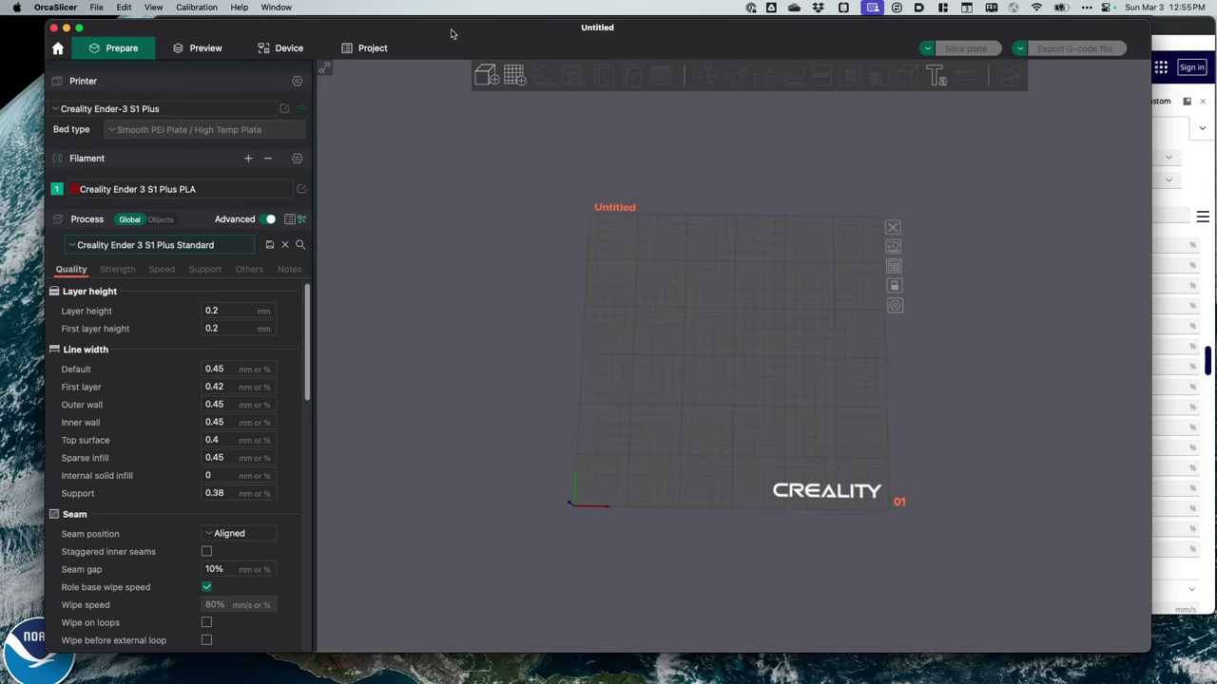
drag(452, 32, 458, 28)
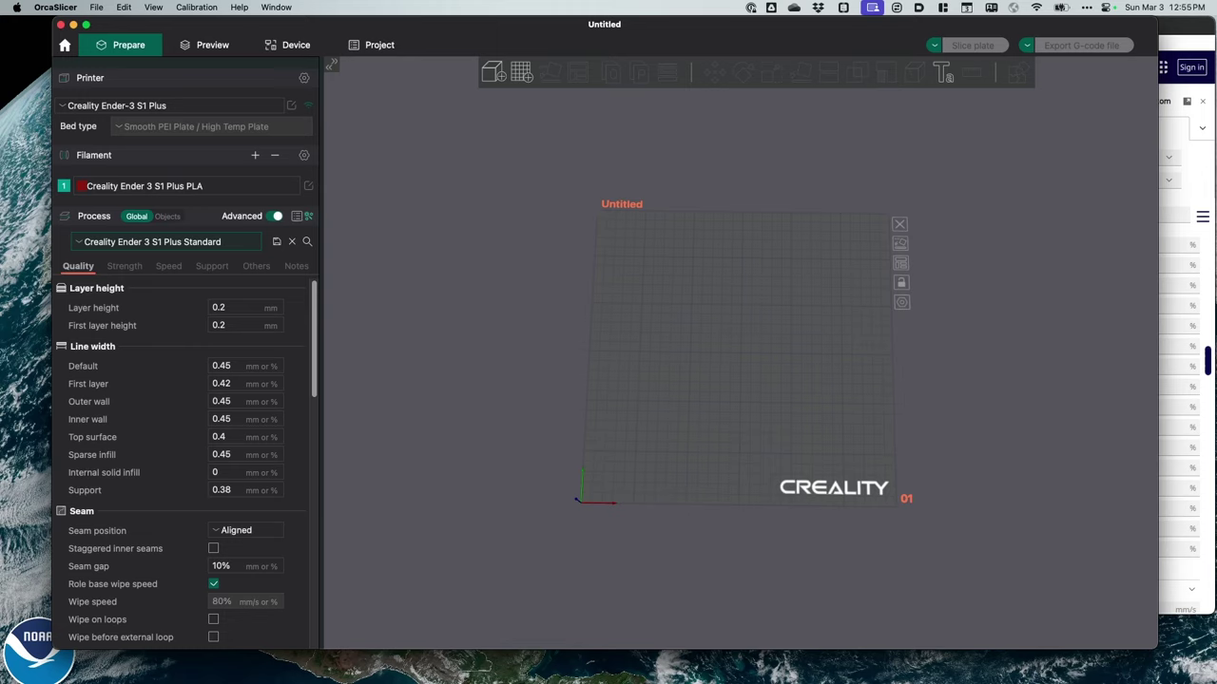
key(super+Tab)
scroll(637, 618, up, 10)
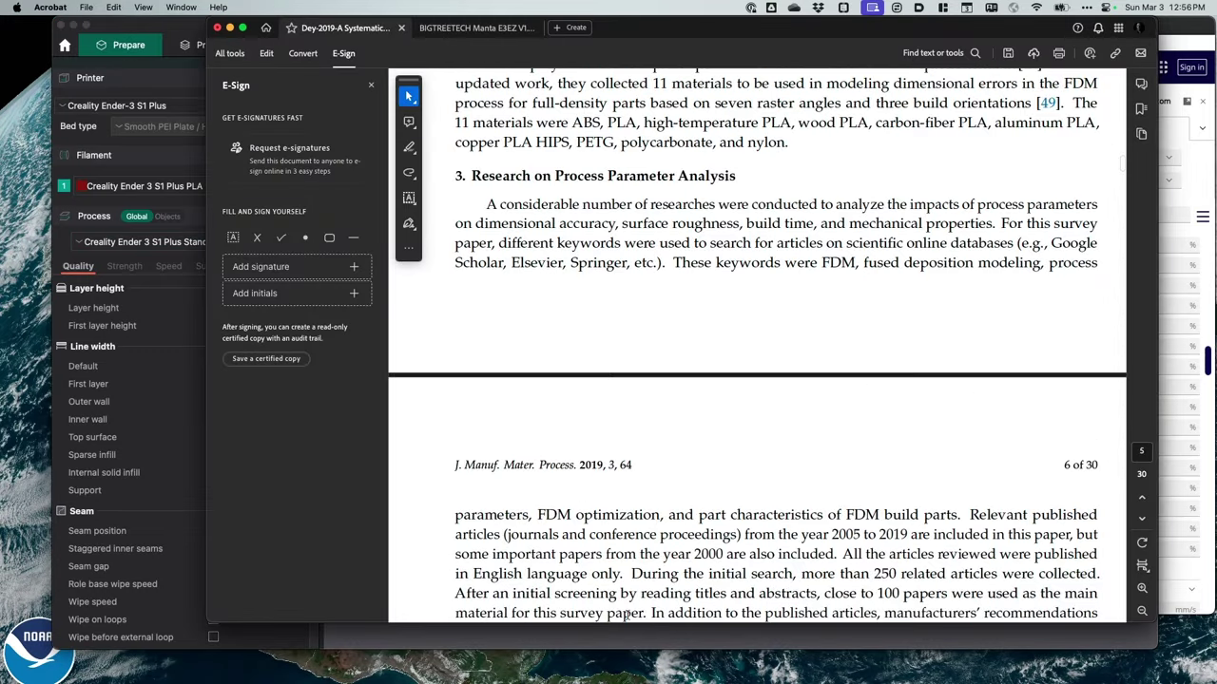
scroll(817, 540, up, 20)
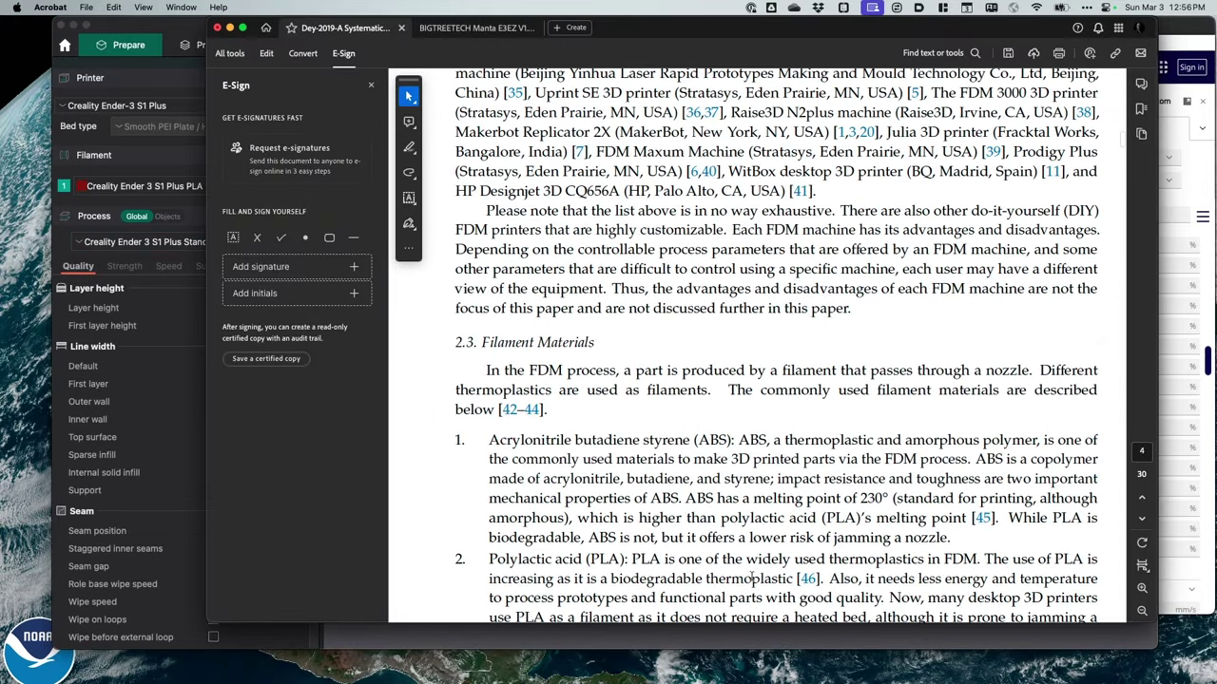
scroll(751, 575, up, 20)
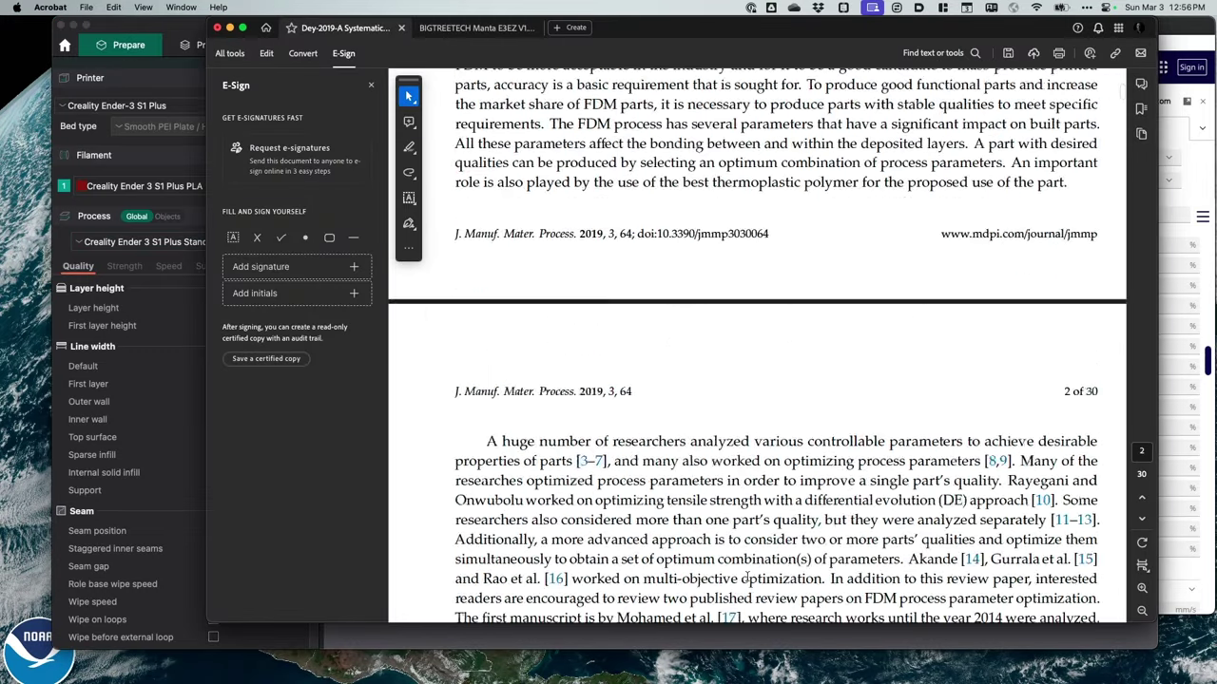
scroll(749, 577, up, 4)
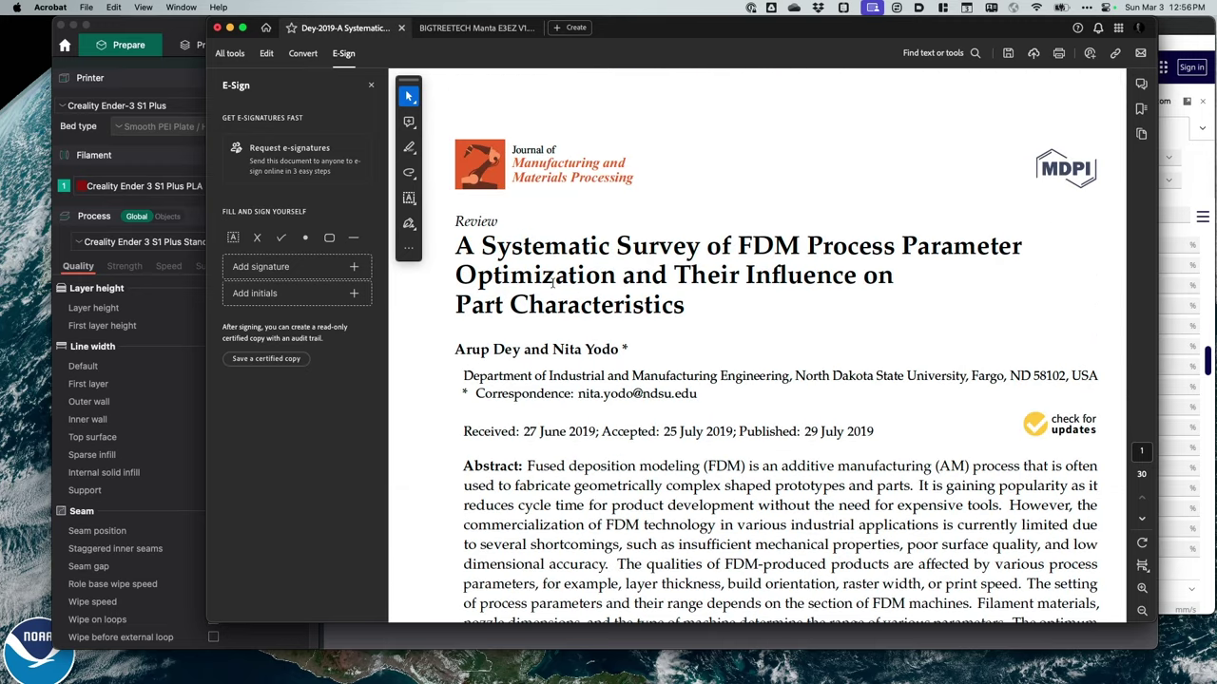
scroll(500, 366, up, 2)
scroll(538, 394, down, 15)
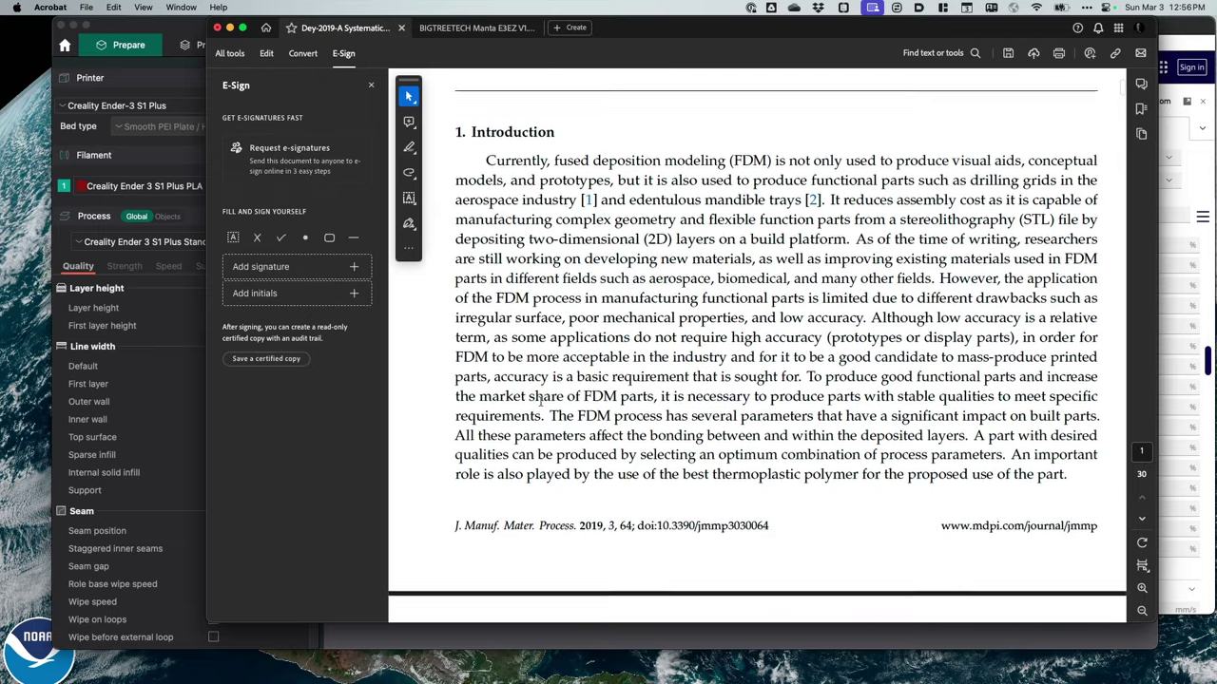
scroll(543, 399, down, 15)
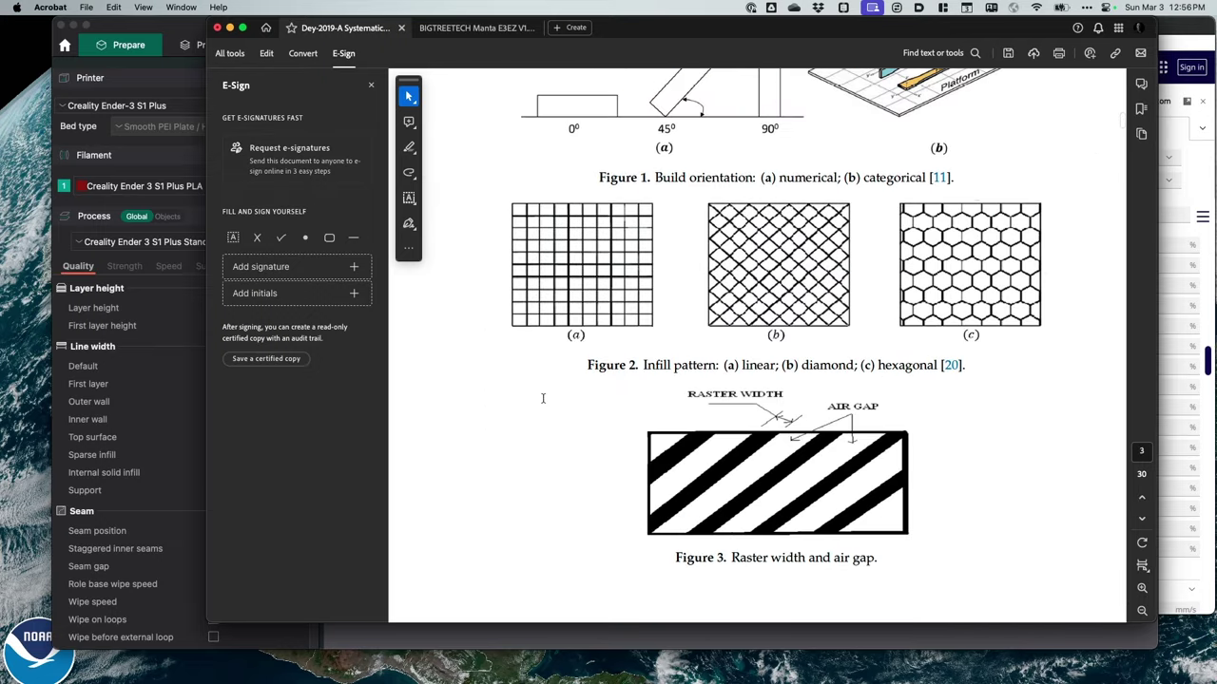
scroll(543, 398, down, 20)
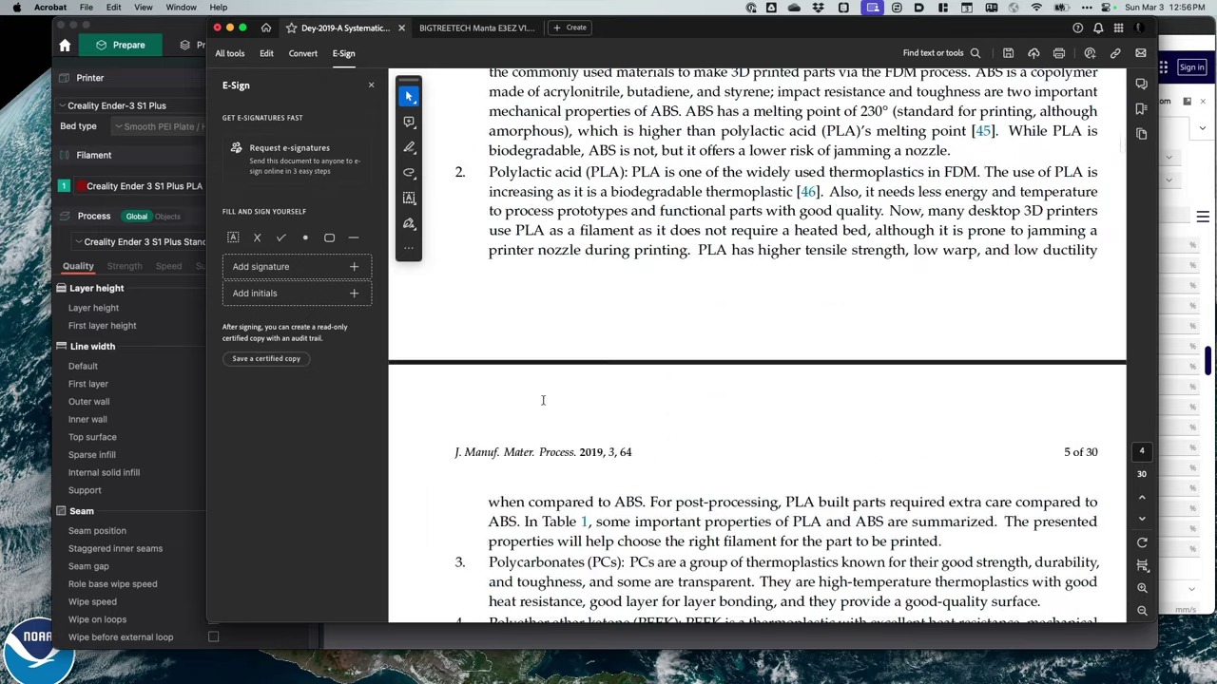
scroll(543, 400, down, 20)
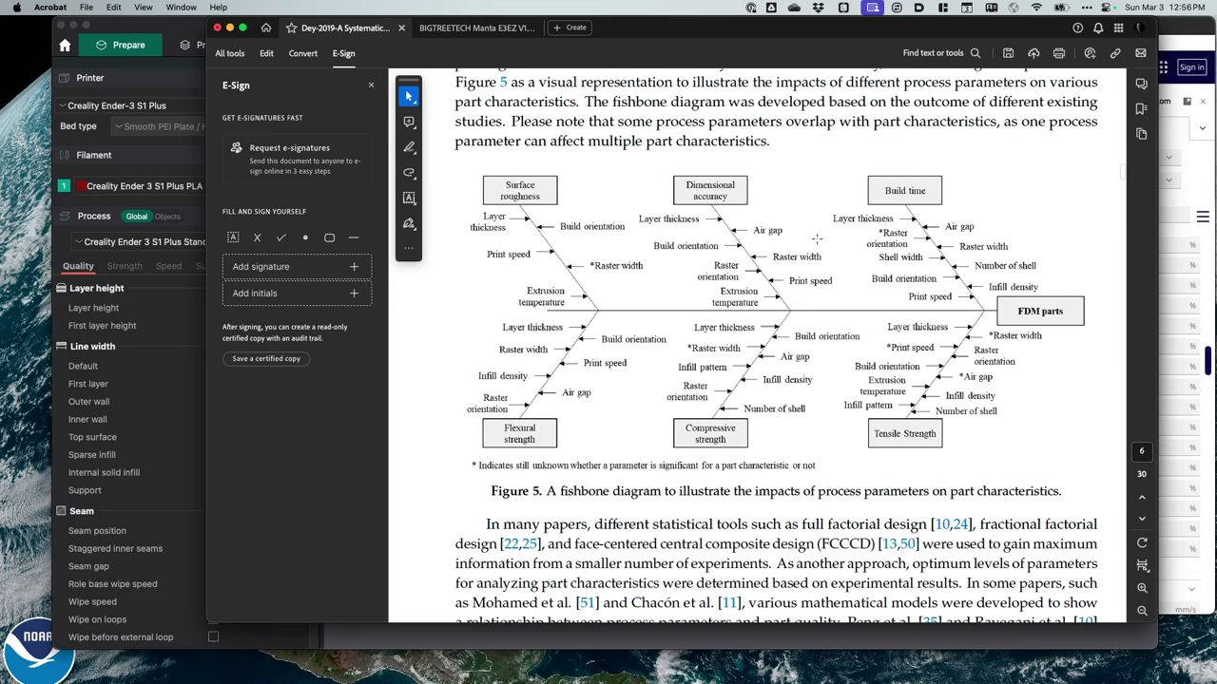
click(197, 28)
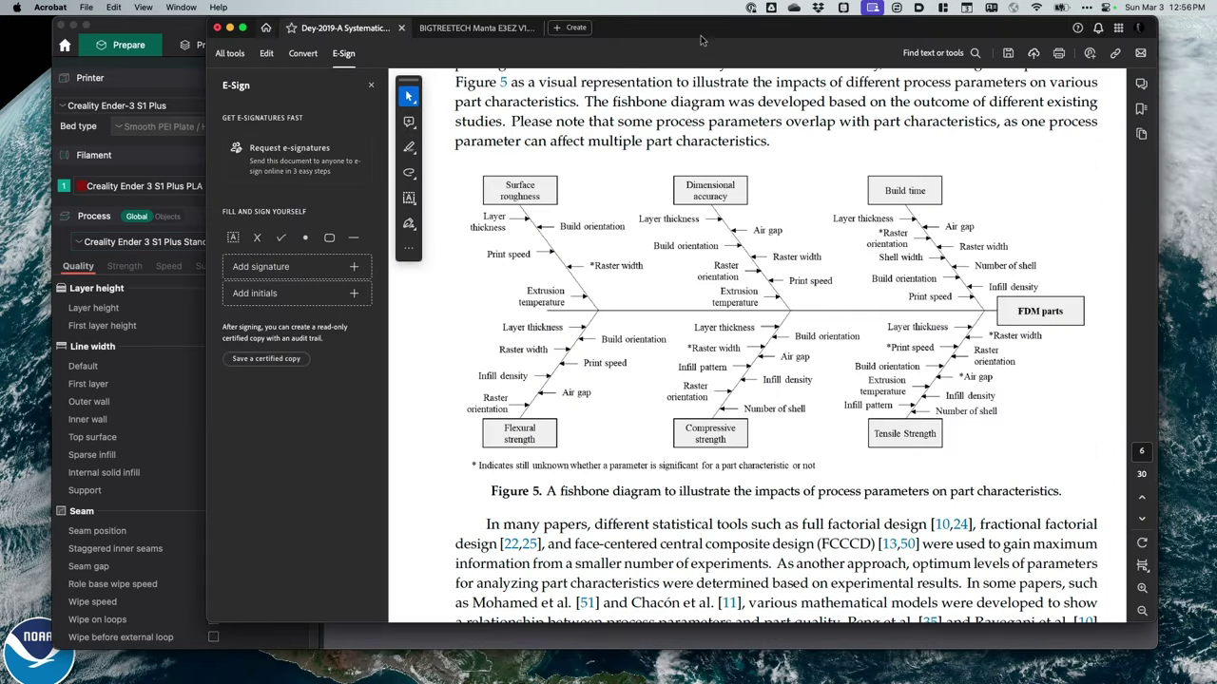
drag(701, 35, 771, 35)
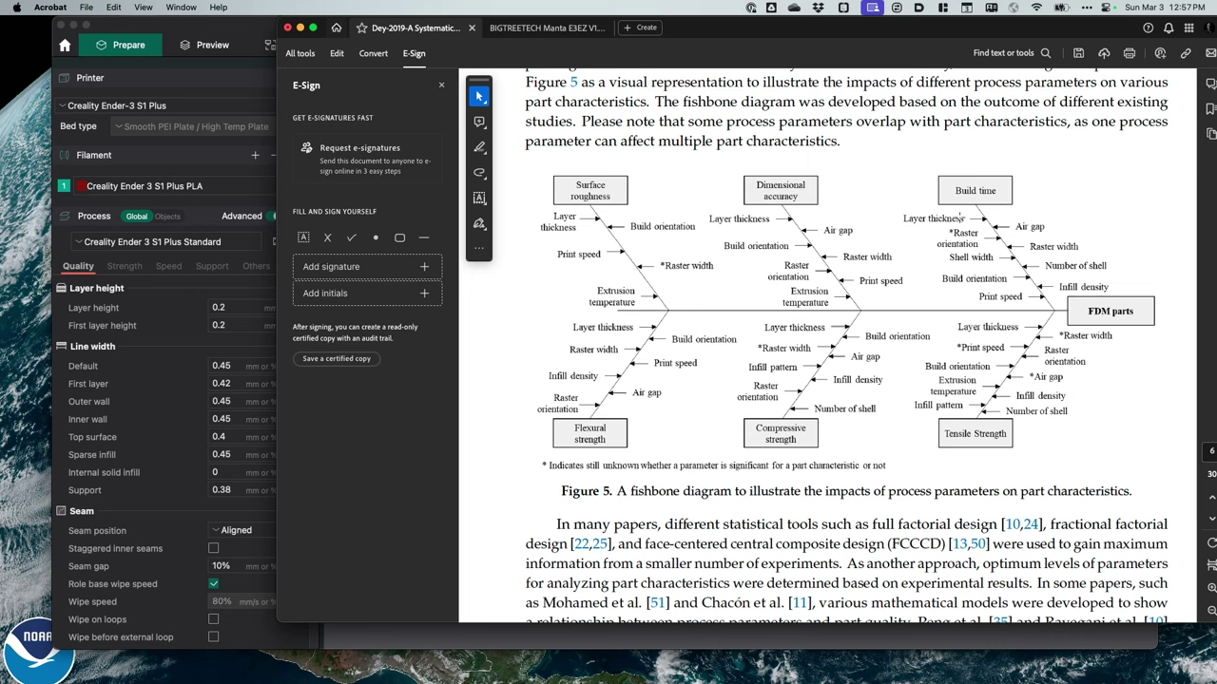
click(236, 28)
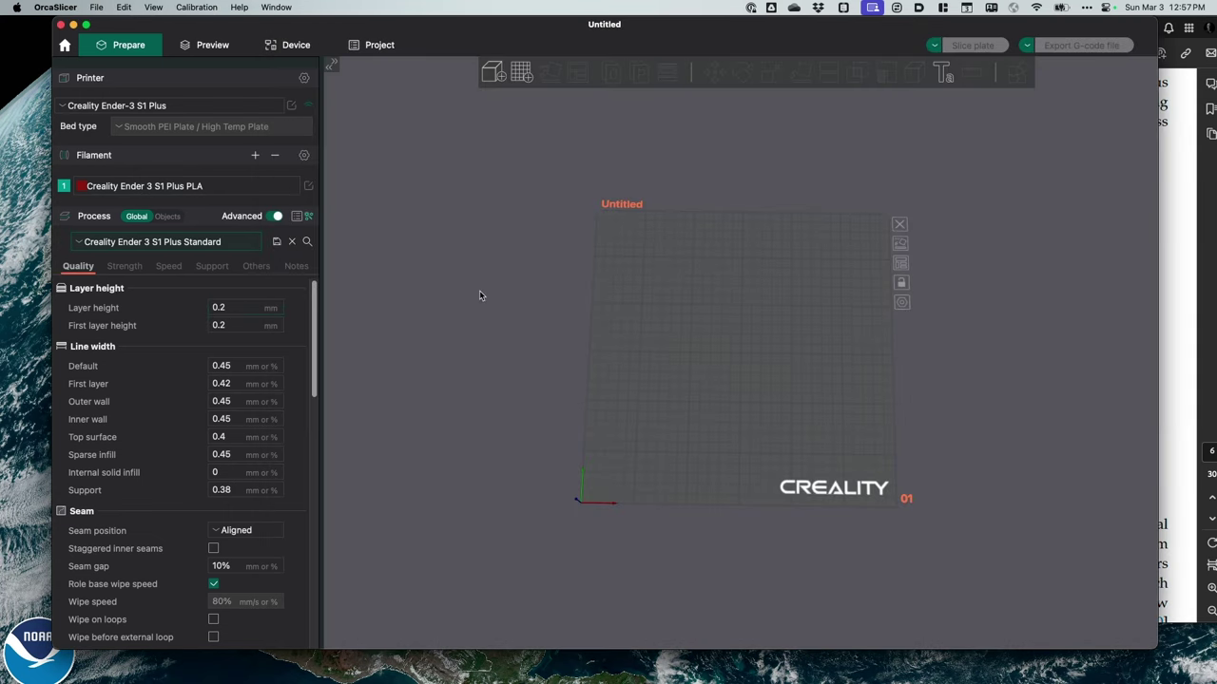
Step: Raise the first layer height to 0.32 mm, then bring the research paper back to the front
click(1169, 199)
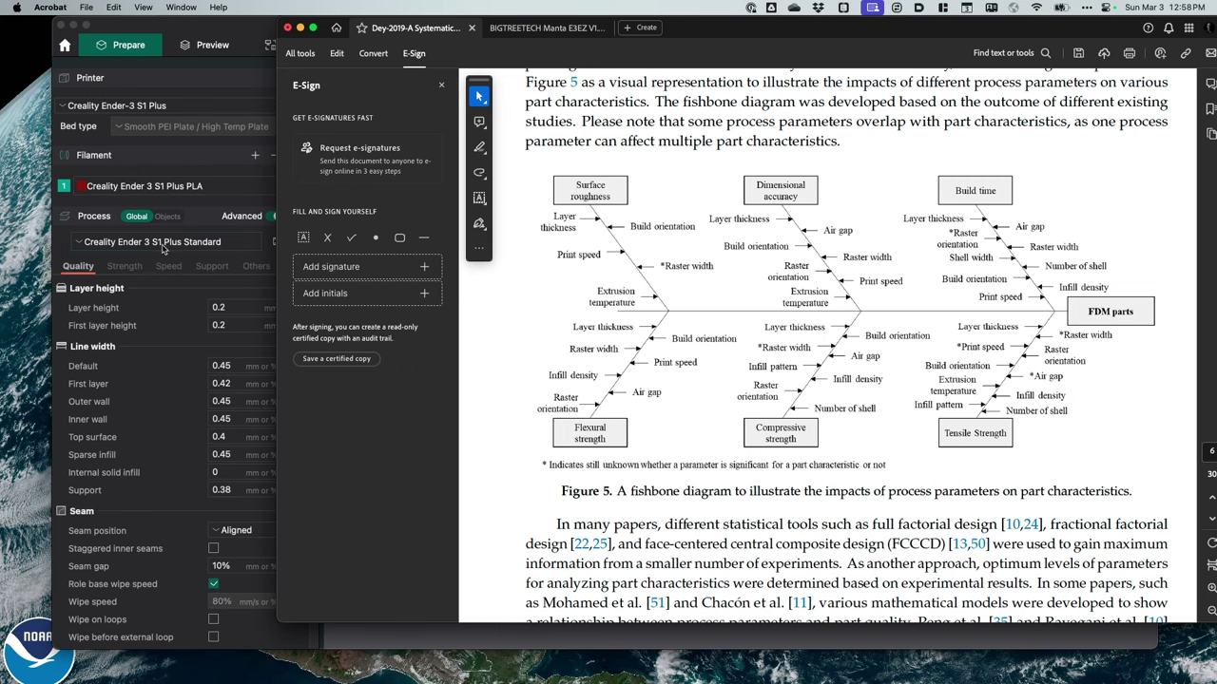
click(131, 316)
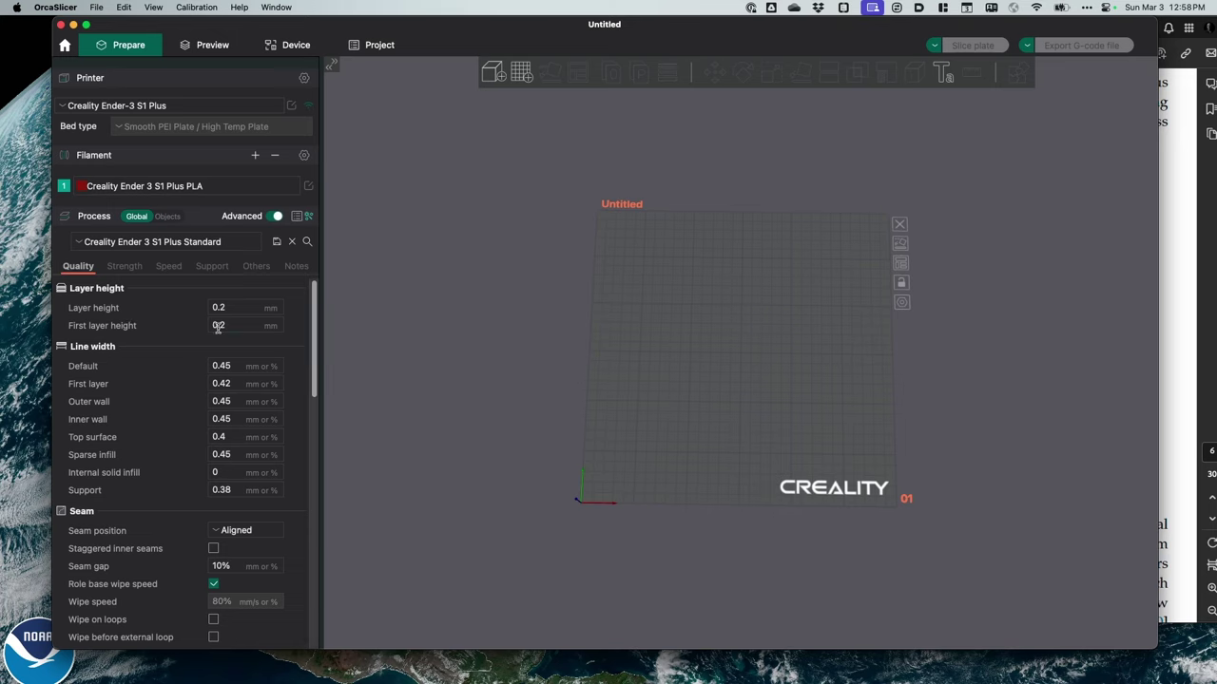
drag(218, 327, 242, 326)
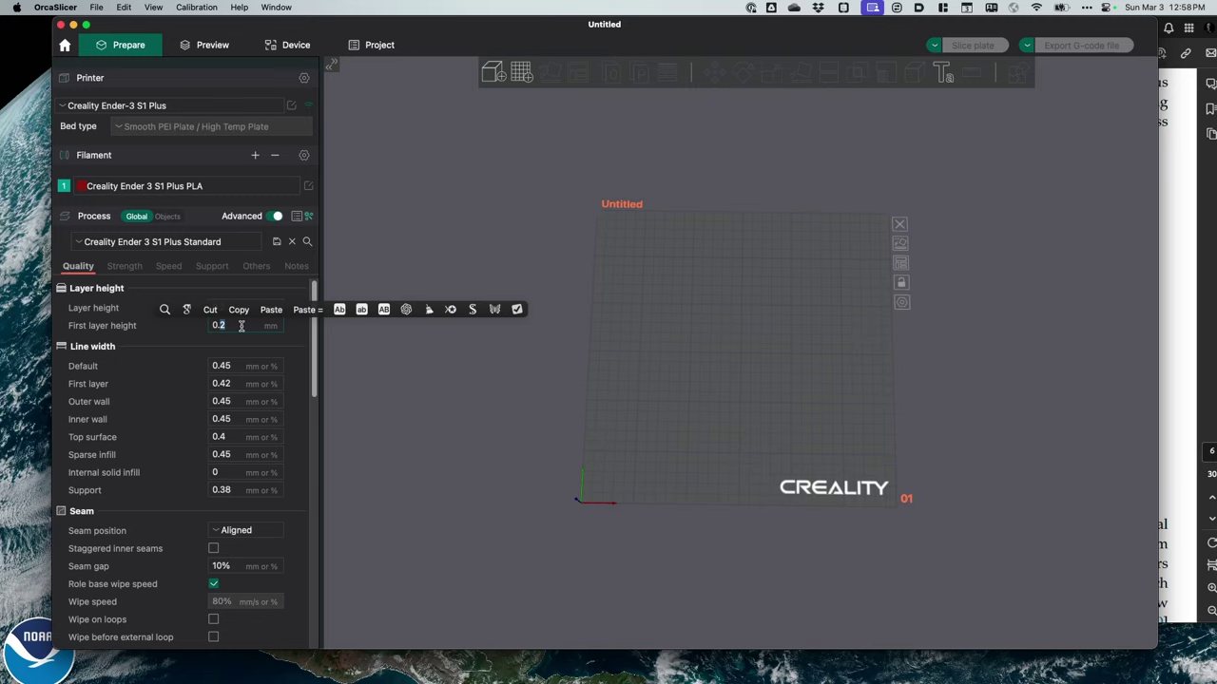
text(3)
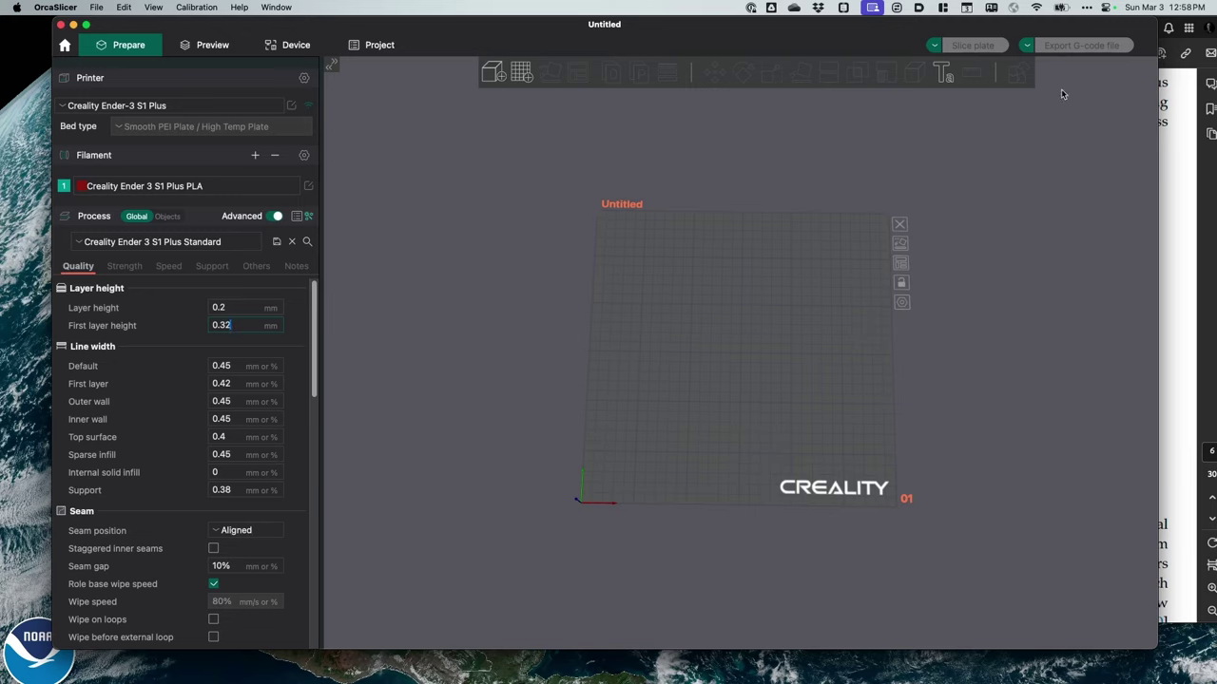
click(1171, 46)
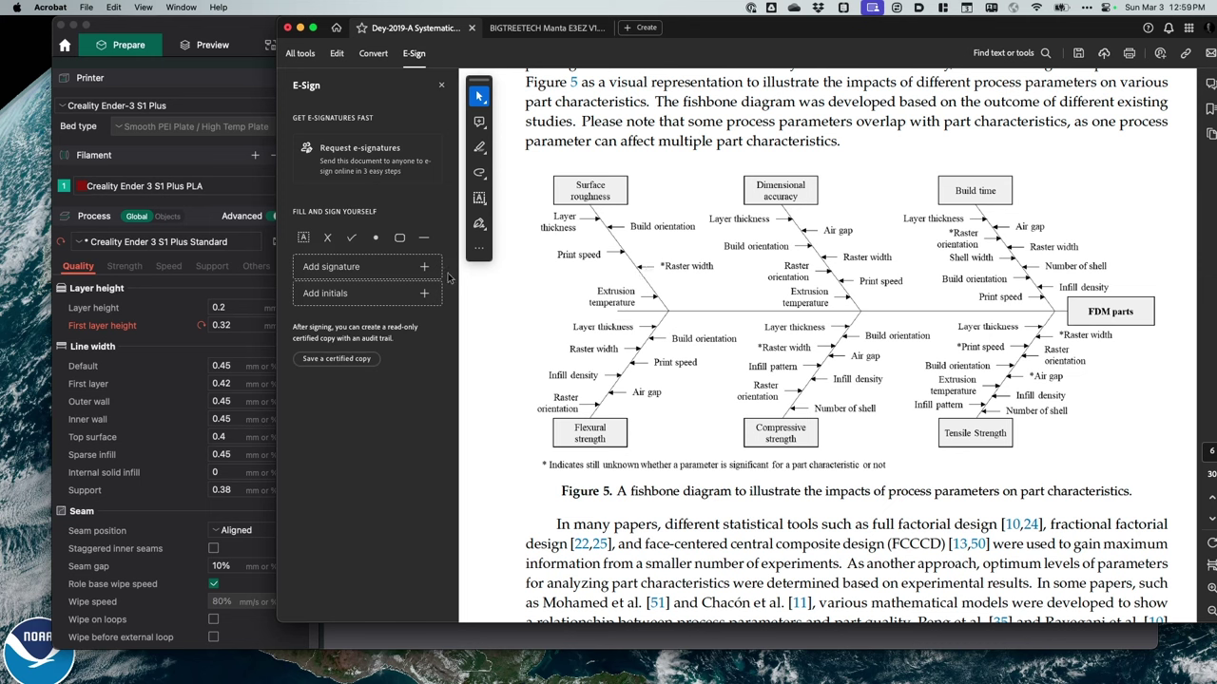
Step: Set the default, first layer, outer wall and inner wall line widths to 0.5 mm
click(233, 29)
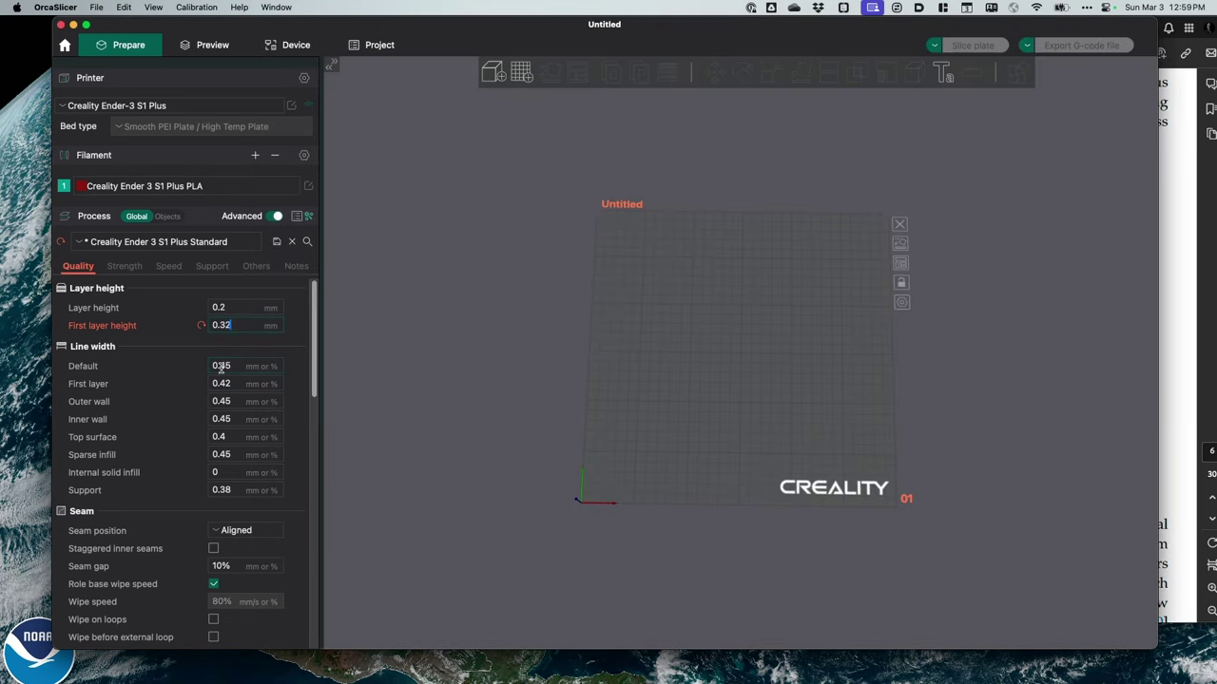
double_click(219, 366)
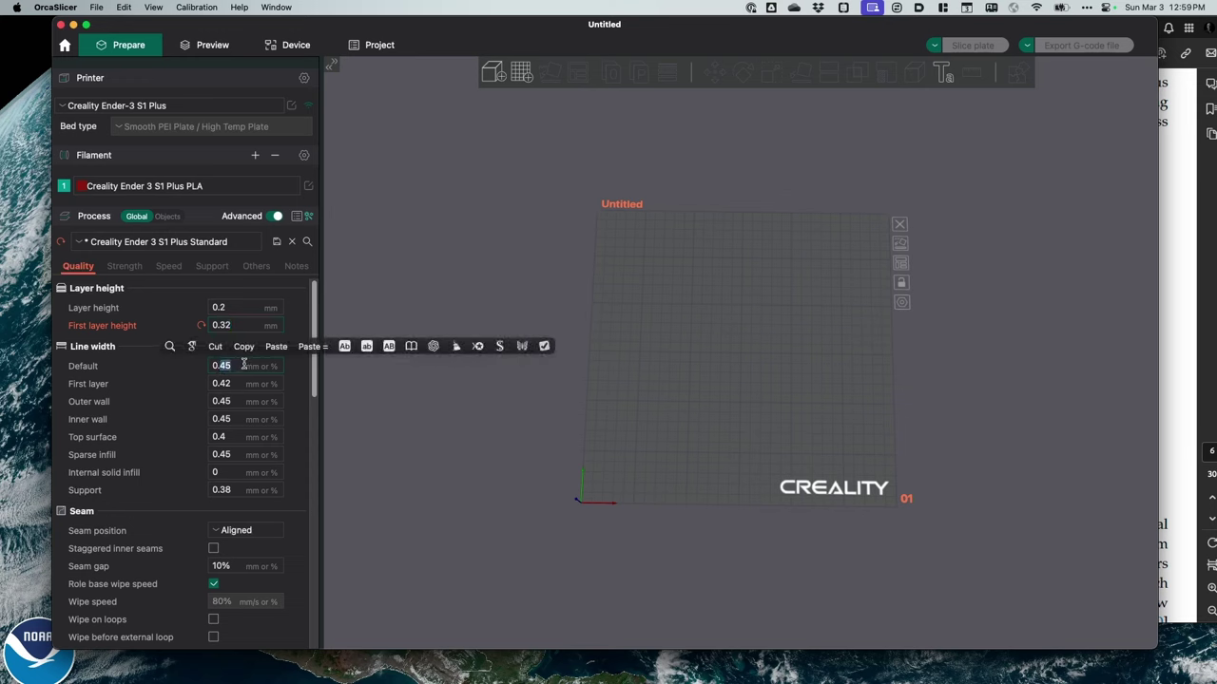
text(0.5)
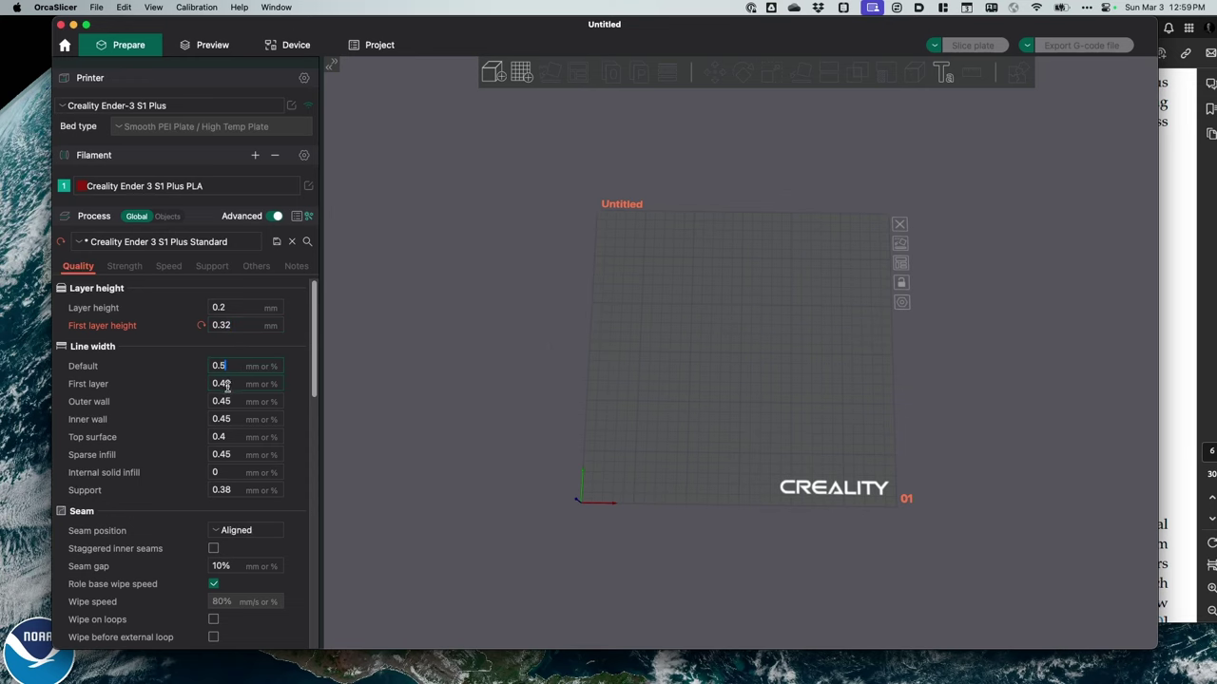
click(226, 383)
double_click(227, 383)
text(0.5)
double_click(224, 401)
text(0.5)
double_click(224, 420)
text(0.5)
Step: Set the top surface, sparse infill, support and internal solid infill line widths to 0.5 mm
double_click(229, 436)
text(0.5)
double_click(220, 455)
text(0.5)
double_click(221, 489)
text(0.5)
double_click(231, 472)
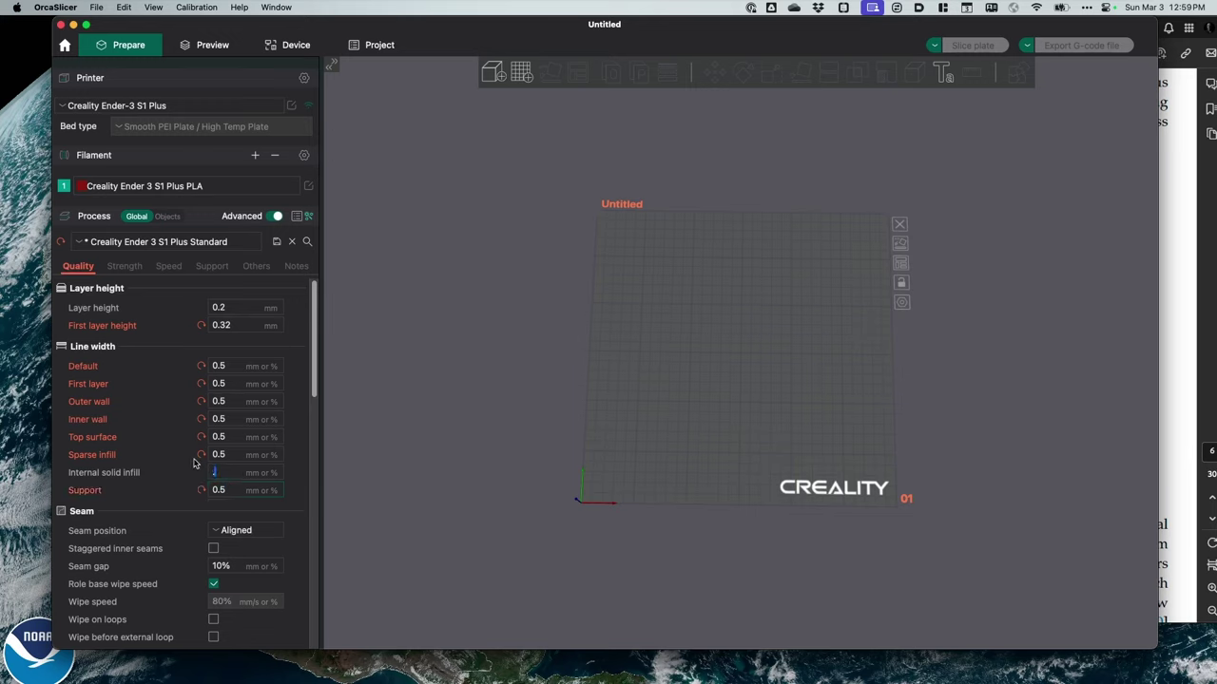
text(.5)
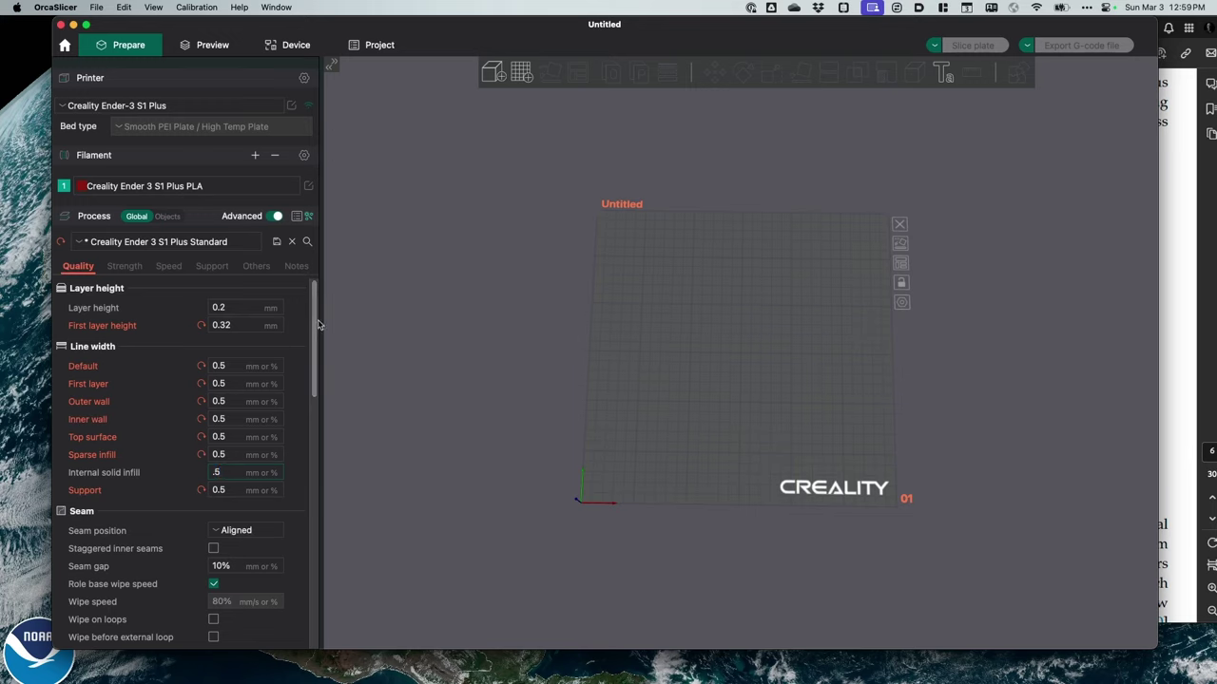
click(235, 365)
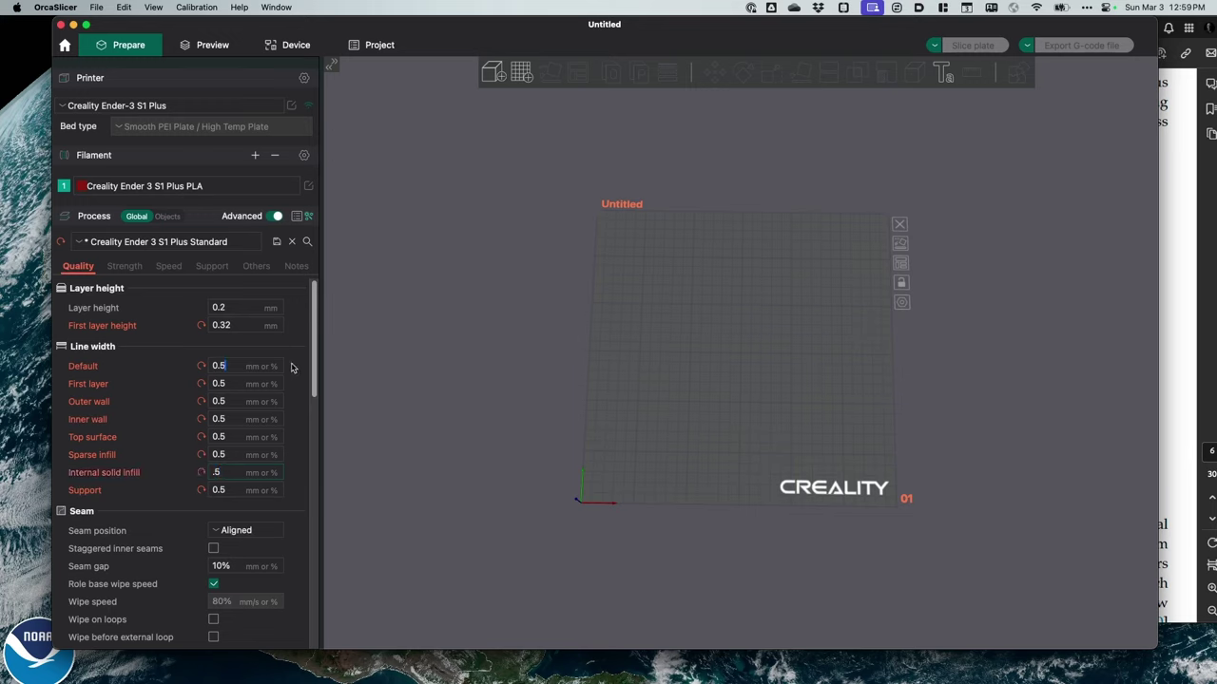
click(1194, 336)
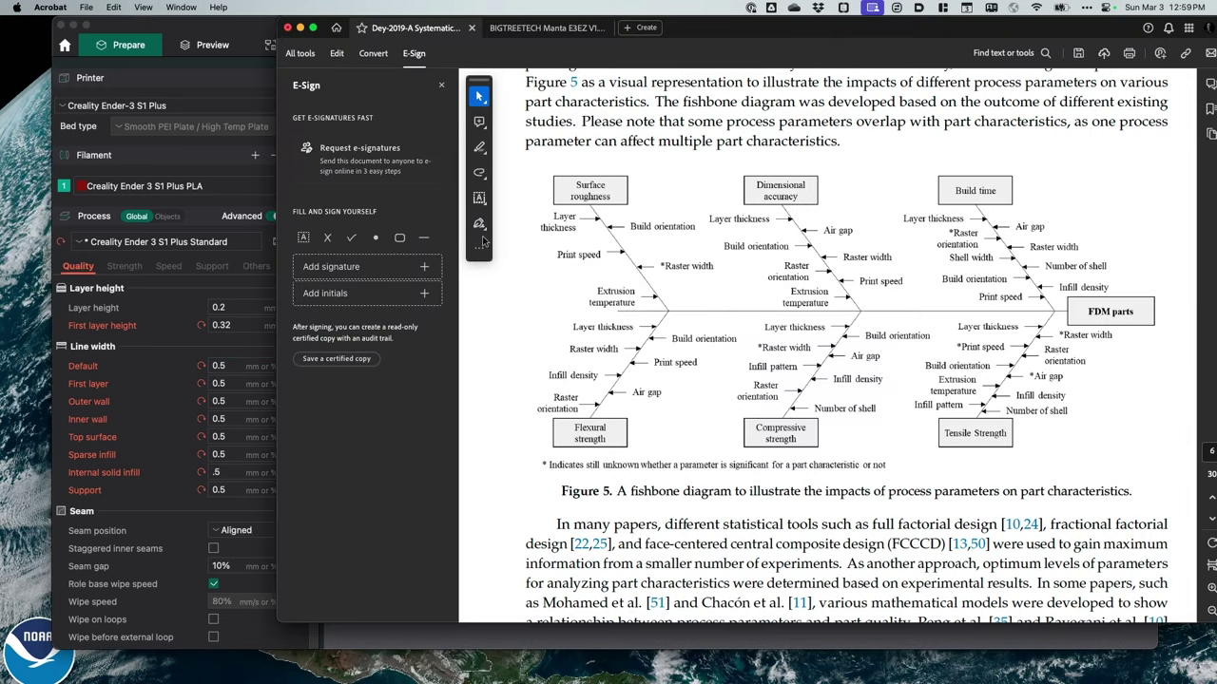
click(239, 36)
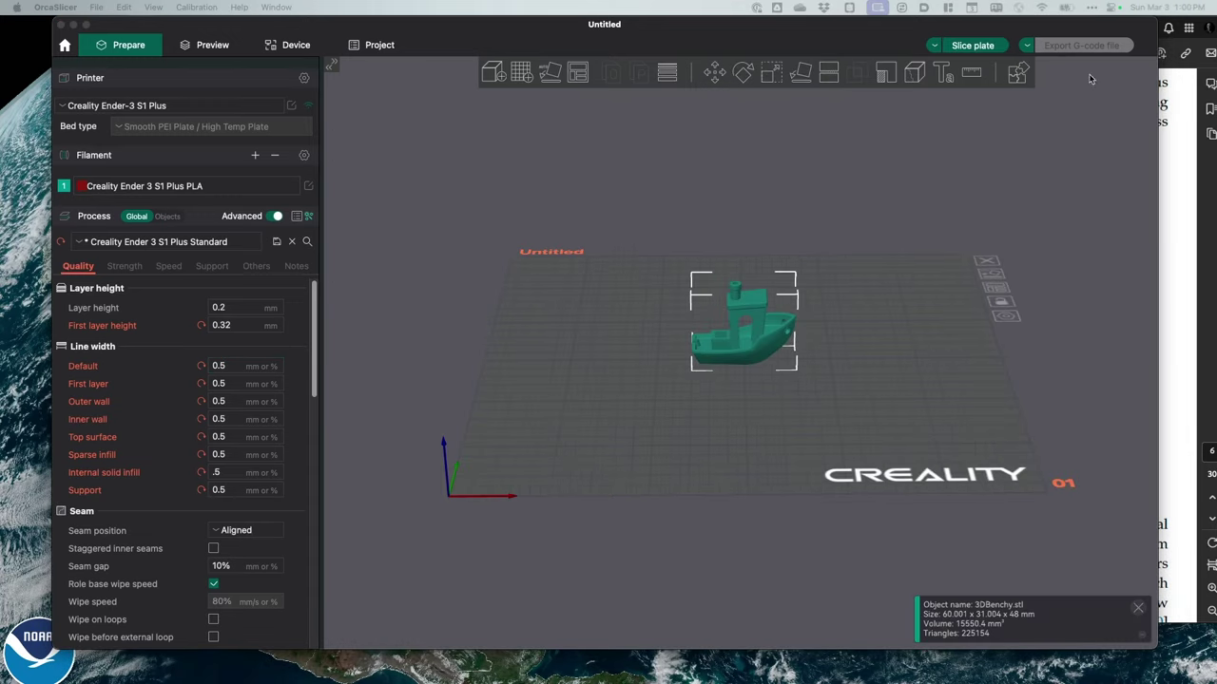
Step: Slice the Benchy, then reslice it with a 0.28 mm layer height
click(971, 53)
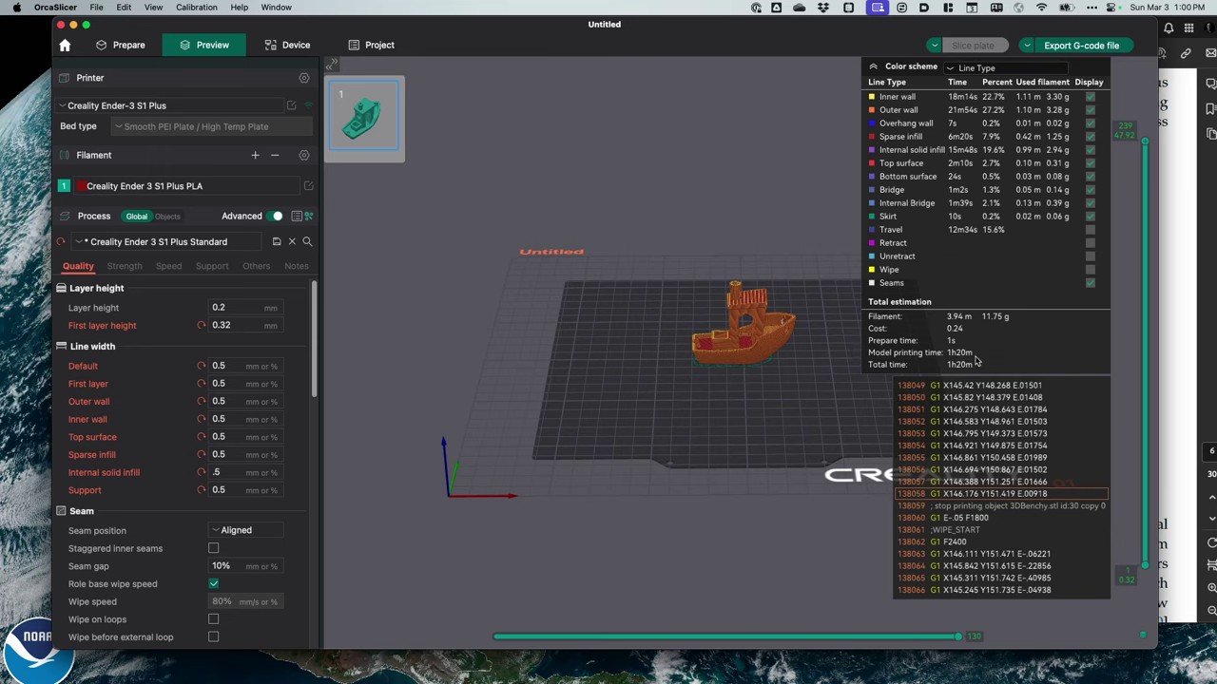
click(246, 307)
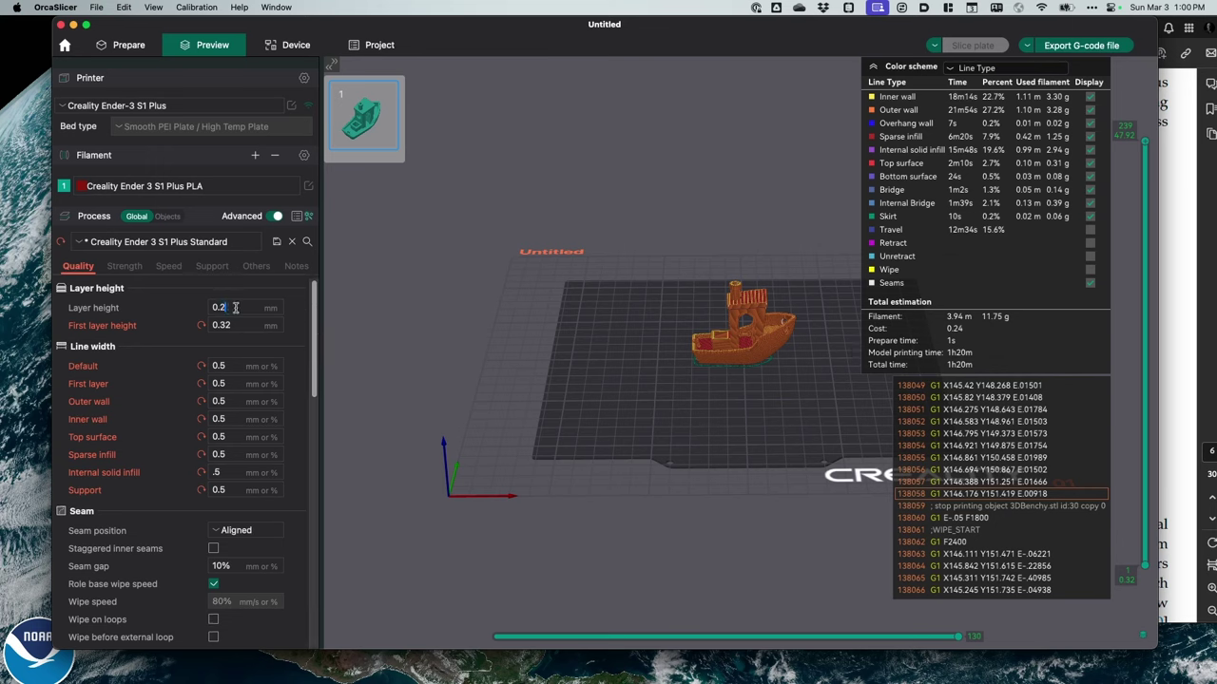
text(8)
key(Return)
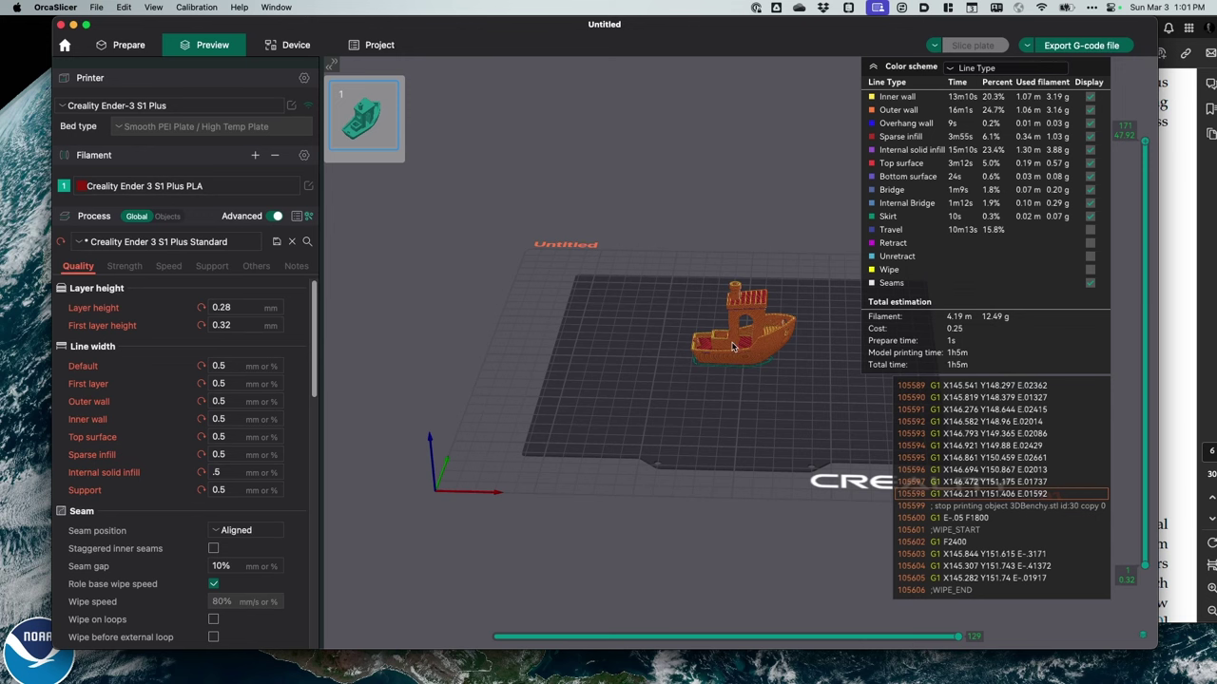
Step: Reslice the Benchy with a 0.1 mm layer height
scroll(734, 347, up, 8)
scroll(735, 350, down, 8)
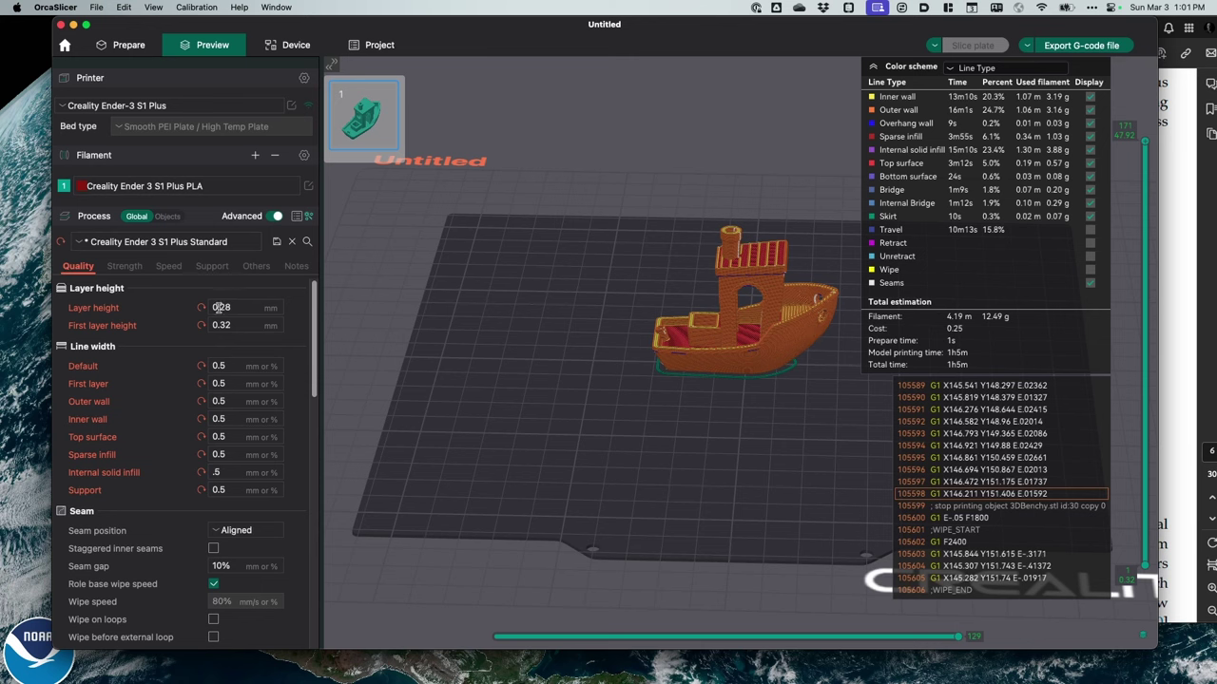
drag(212, 309, 258, 310)
text(0.1)
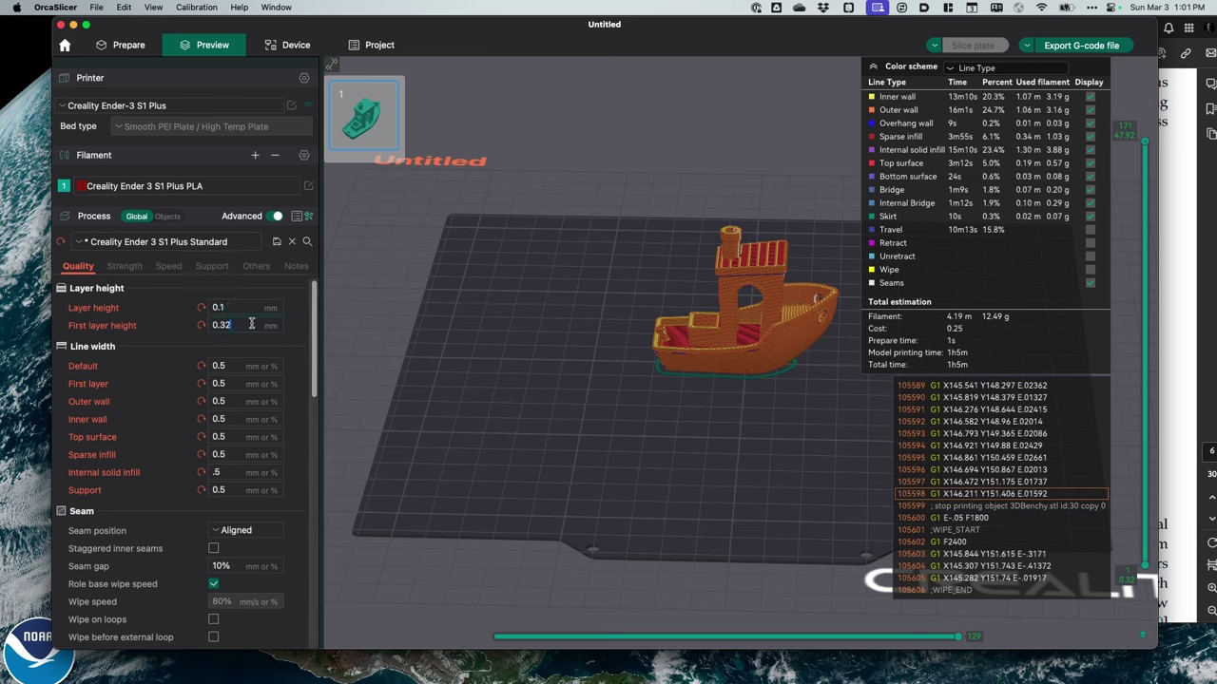
key(Return)
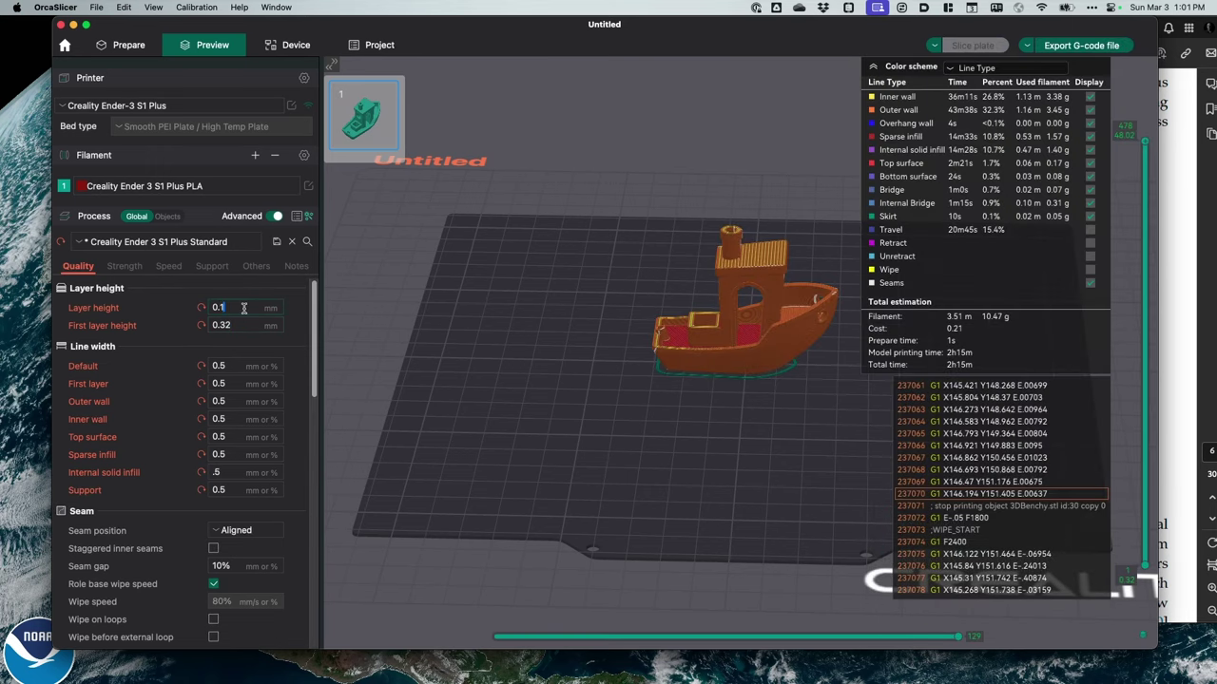
drag(215, 307, 247, 307)
Step: Reset the layer height and all eight line widths to their preset values, then slice
click(200, 307)
click(200, 366)
click(201, 384)
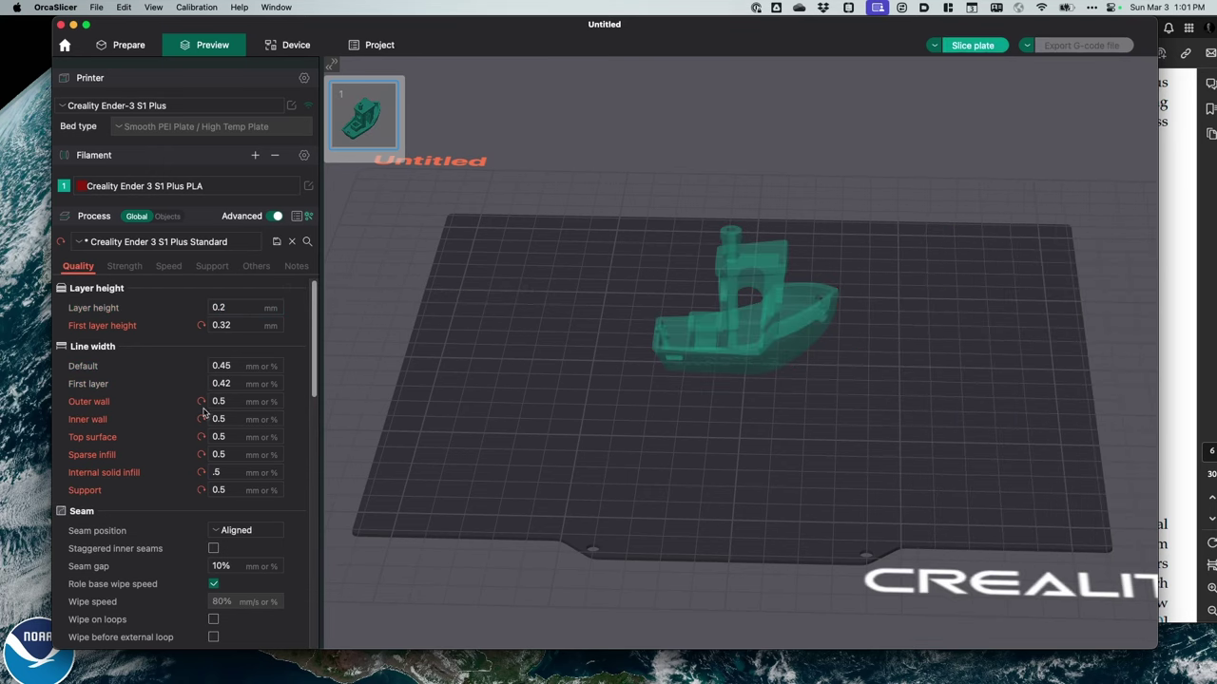
click(201, 402)
click(200, 419)
click(200, 437)
click(200, 455)
click(201, 473)
click(200, 489)
click(973, 45)
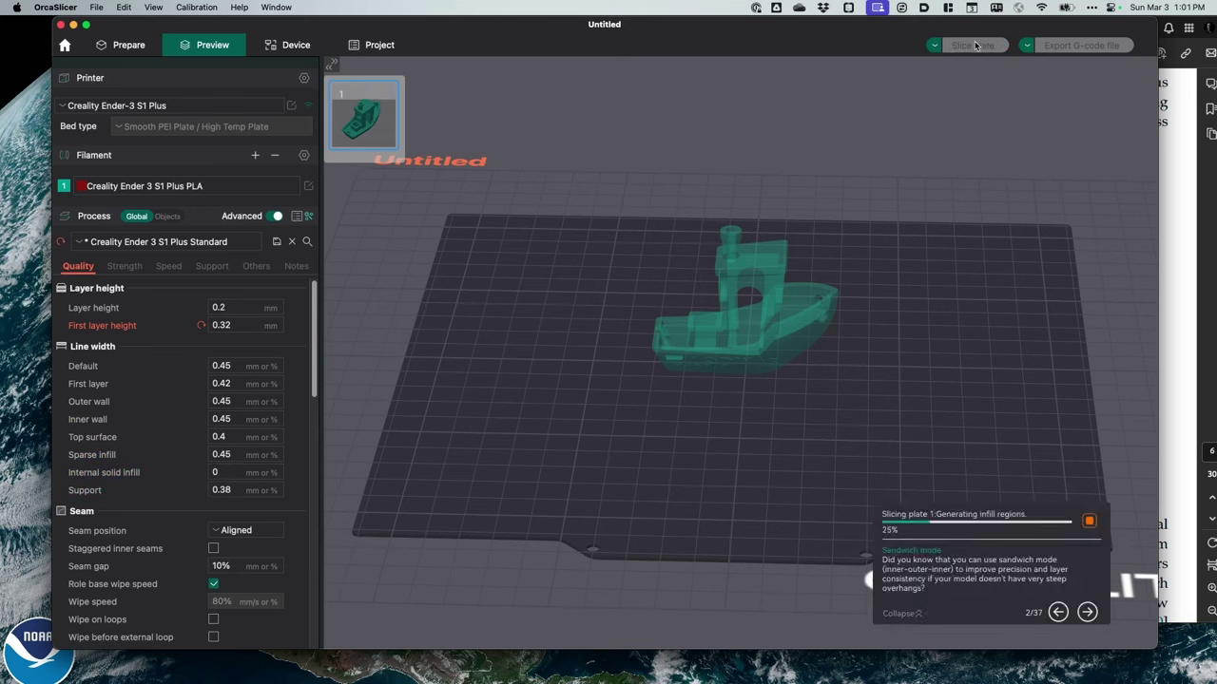
Step: Set the default line width to 0.5 mm and reslice the Benchy
double_click(220, 367)
text(0.5)
drag(255, 367, 215, 367)
key(Return)
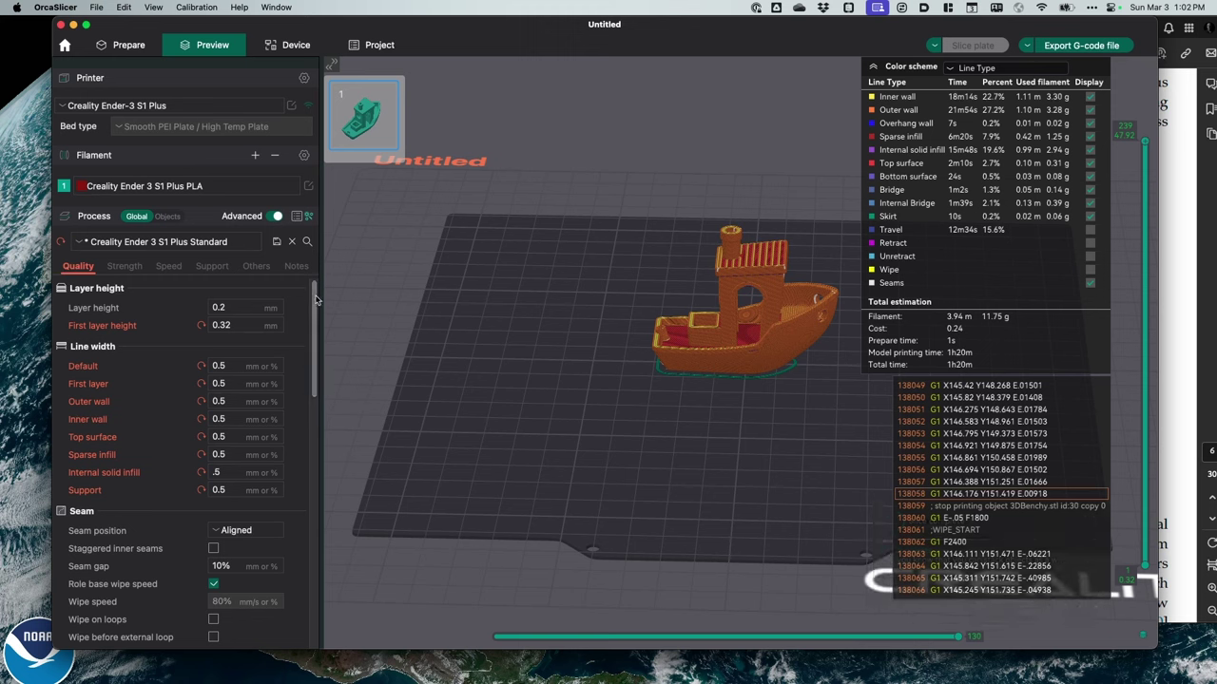
drag(319, 298, 293, 565)
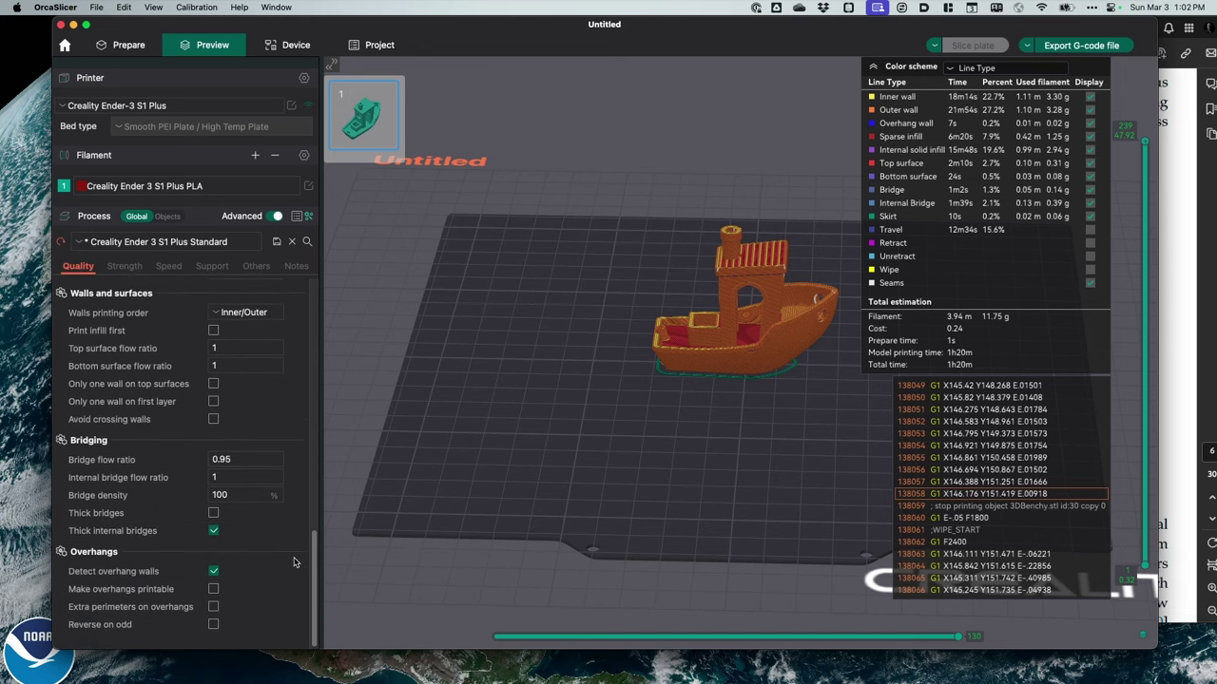
scroll(295, 561, up, 15)
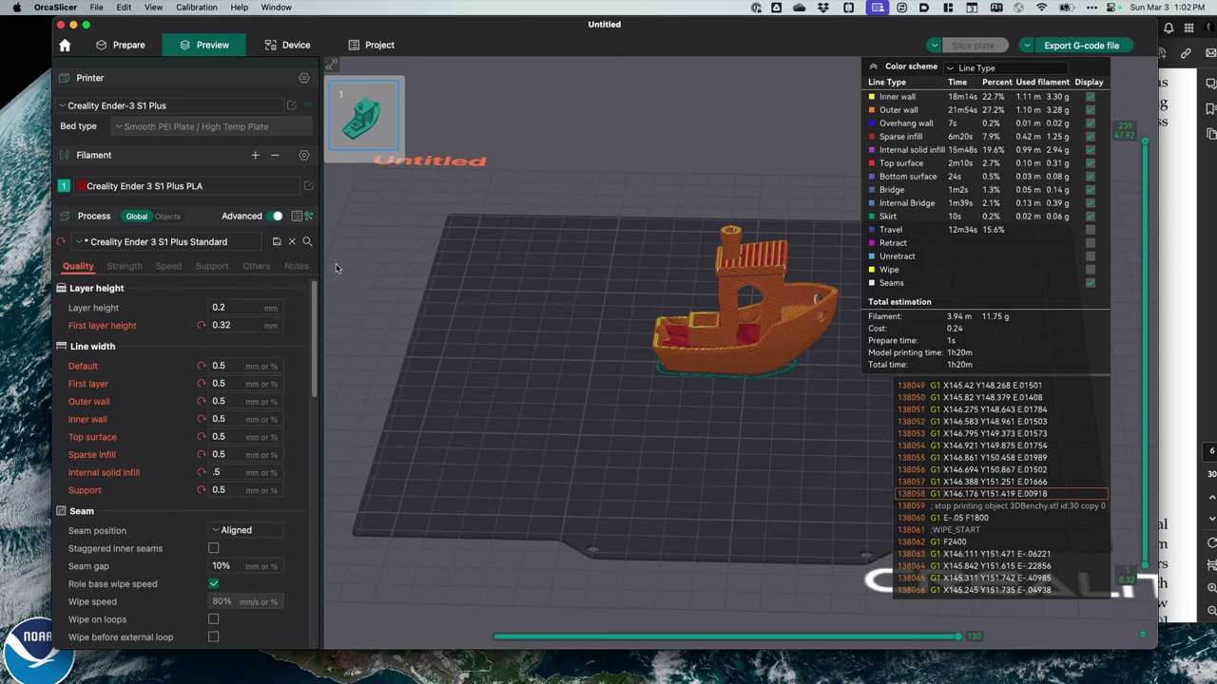
Step: Save the process preset and reslice the Benchy with 3 wall loops
click(276, 241)
click(216, 464)
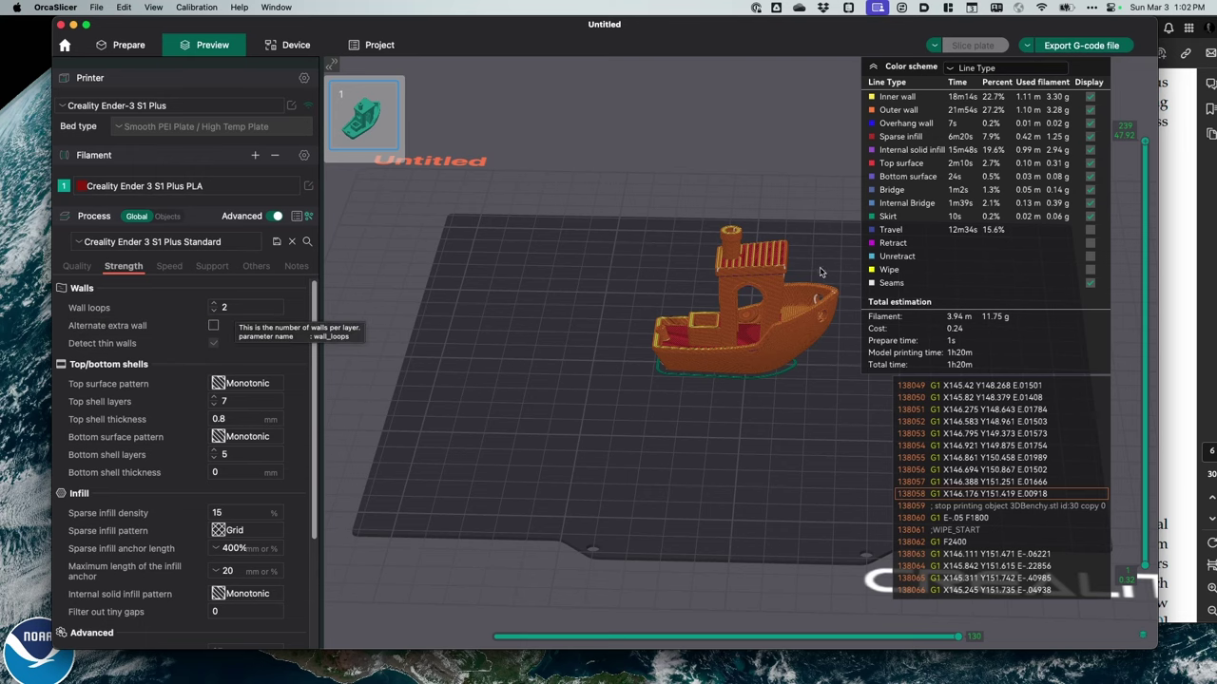
click(1175, 318)
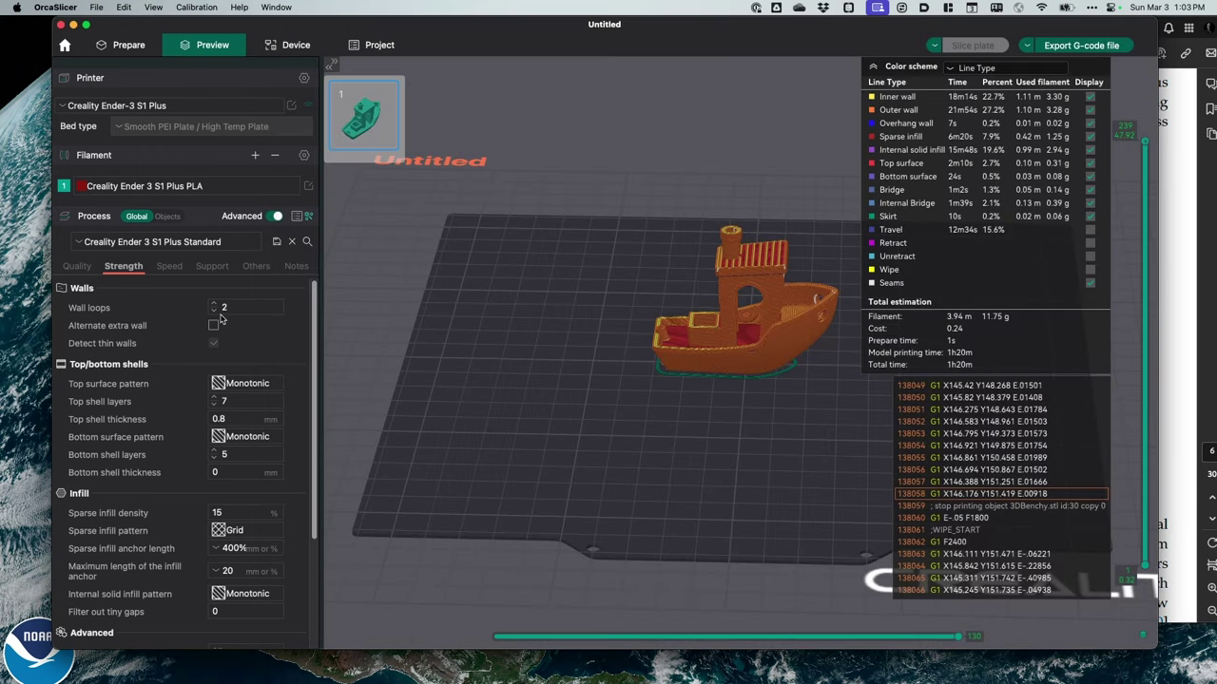
click(221, 315)
scroll(225, 308, up, 1)
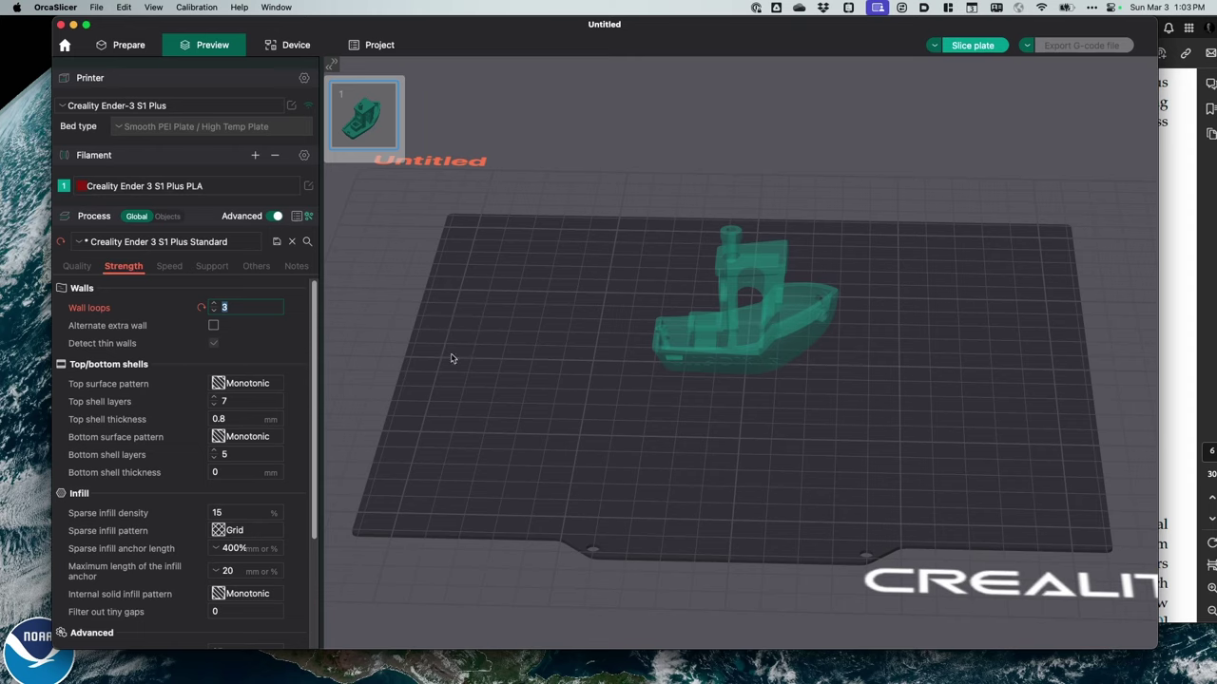
click(972, 46)
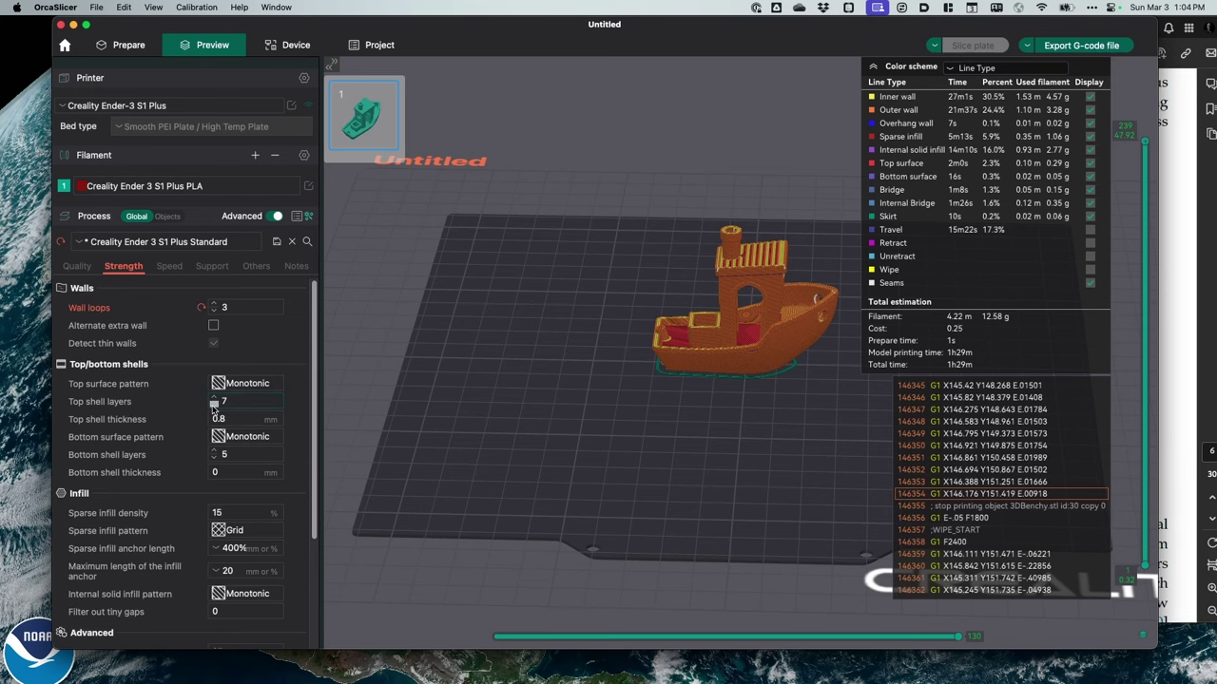
Step: Lower top and bottom shell layers to 4, reslice, and trim the preview to the lower hull
click(214, 406)
click(214, 406)
click(213, 406)
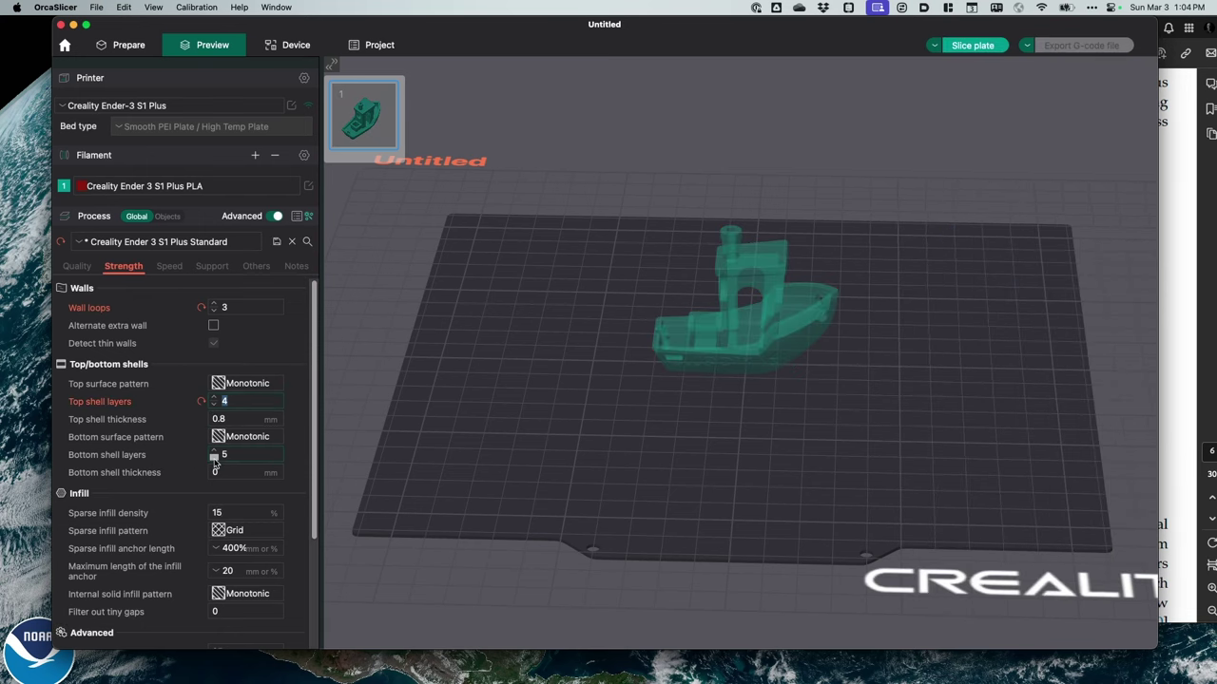
click(213, 459)
click(972, 44)
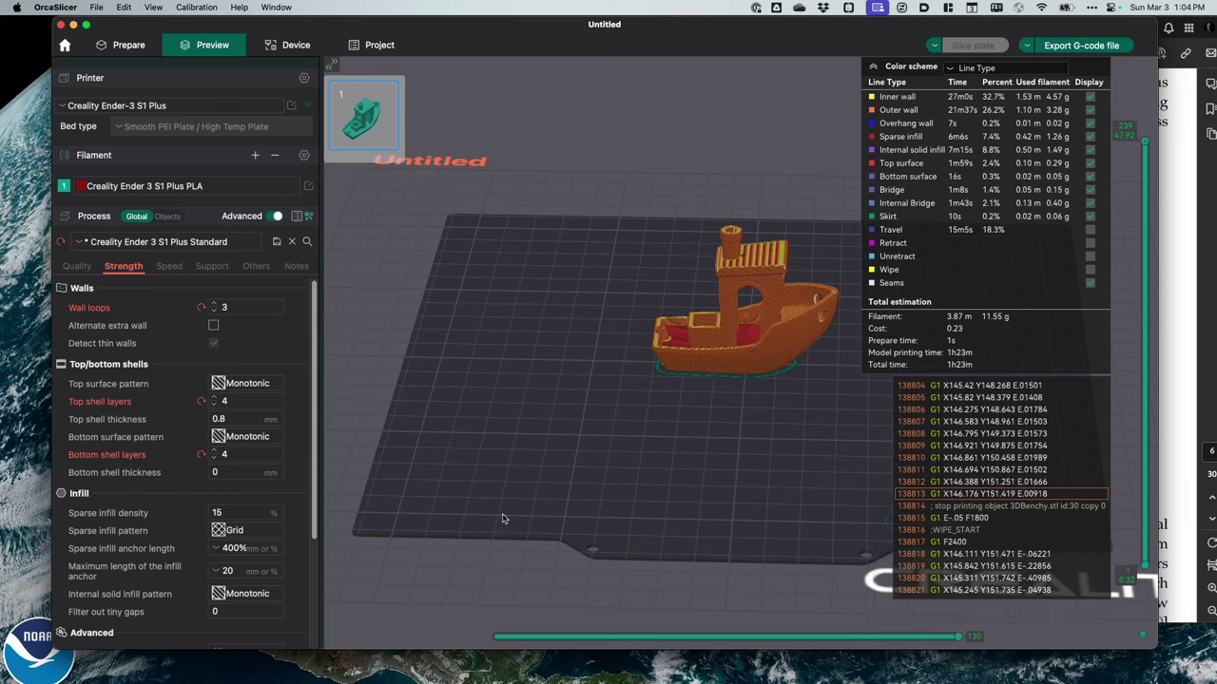
drag(317, 504, 316, 611)
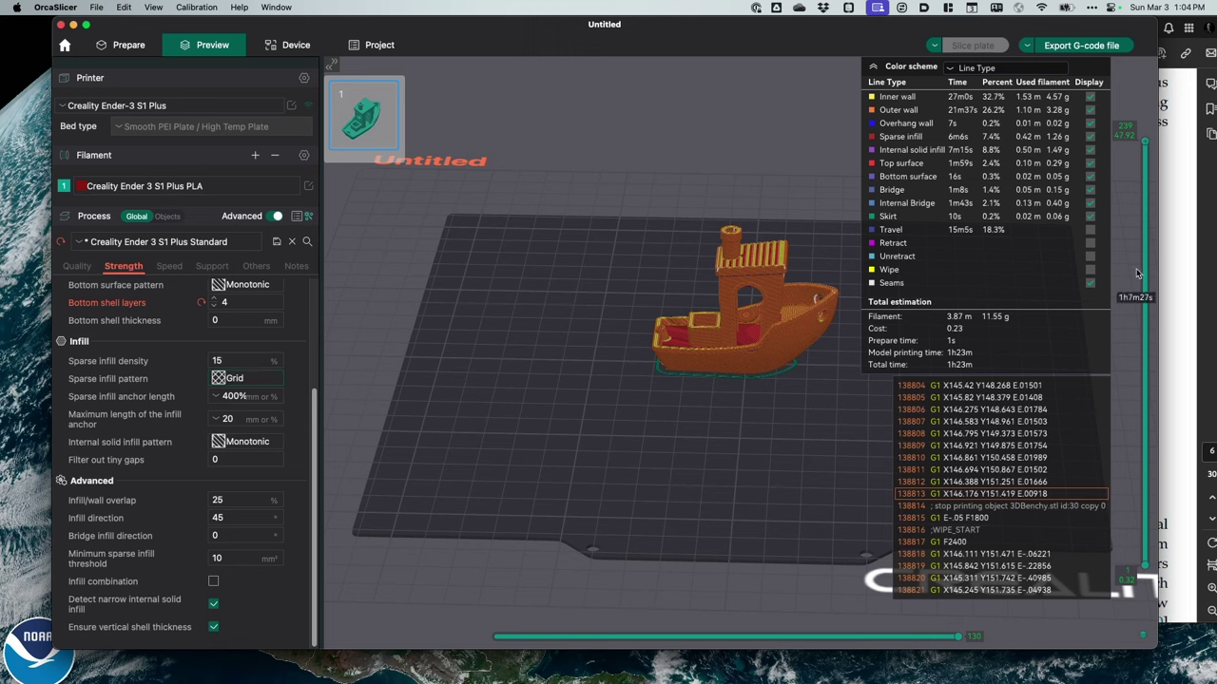
Step: View the lower hull layers from above and try a 90% sparse infill density
drag(1145, 141, 1109, 489)
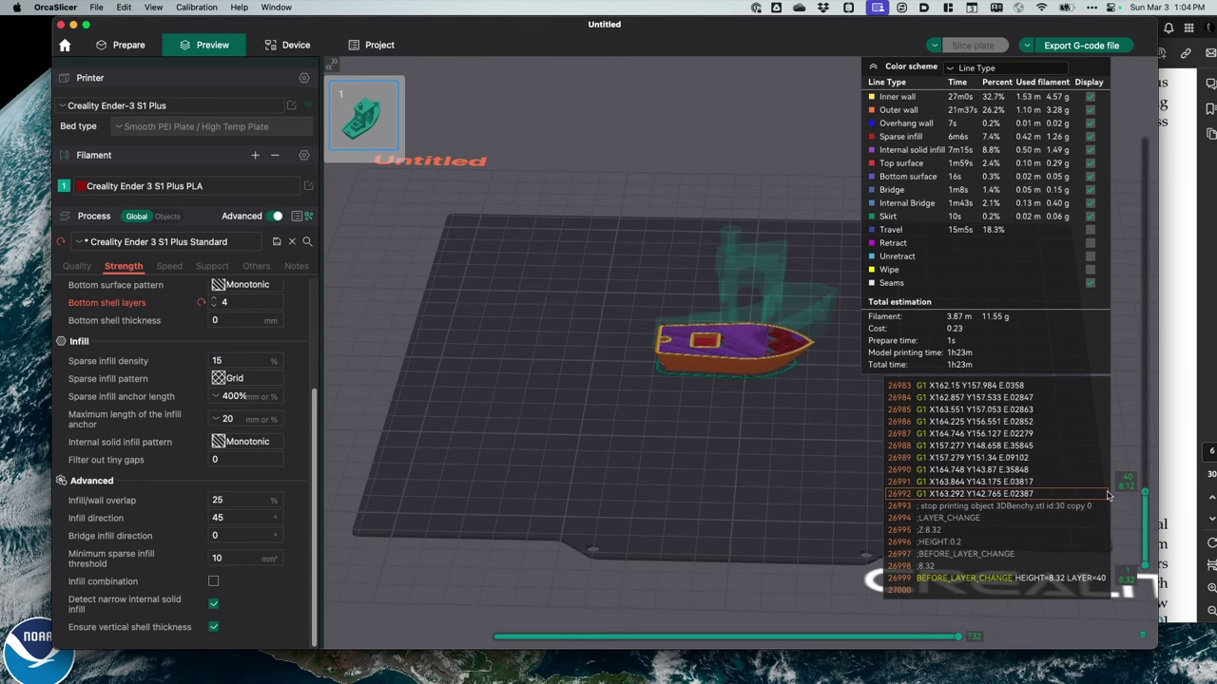
scroll(1107, 494, down, 12)
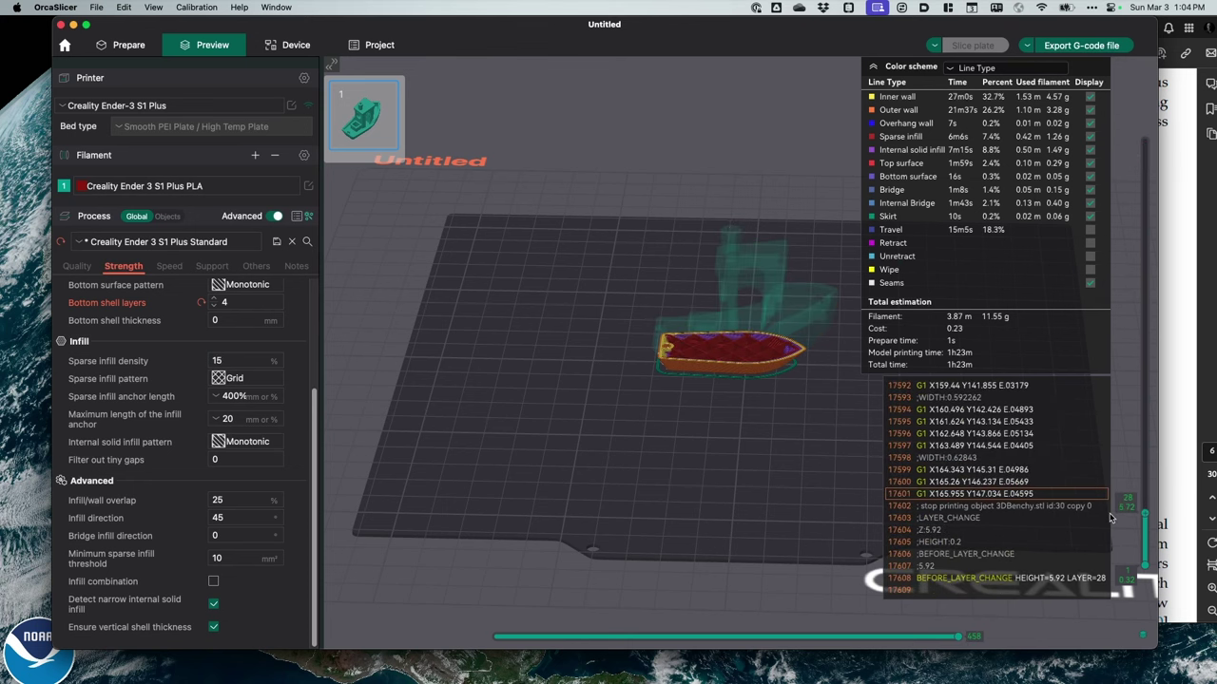
drag(722, 380, 711, 436)
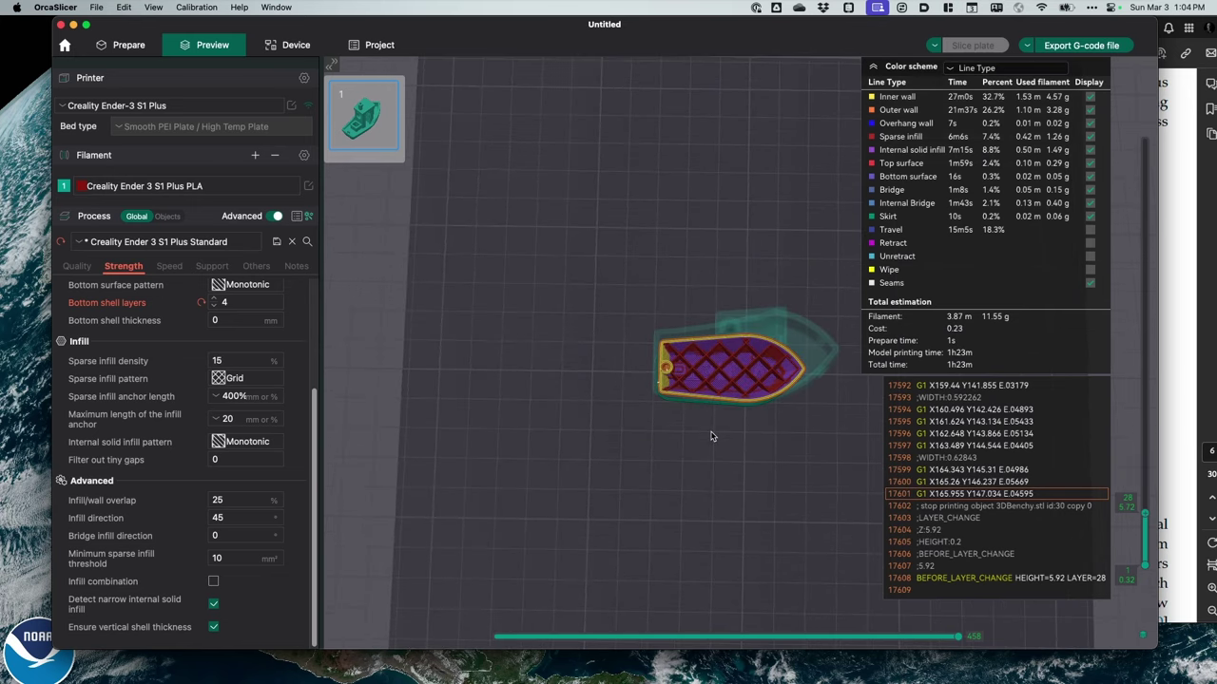
double_click(230, 360)
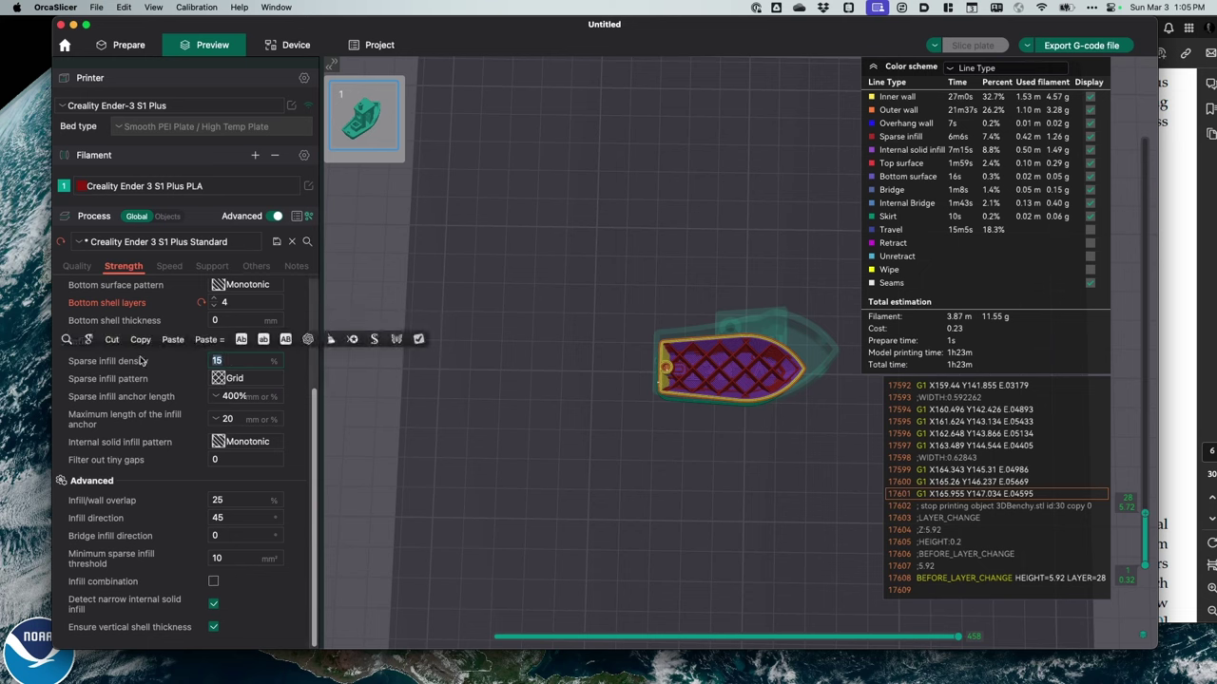
text(90)
key(Return)
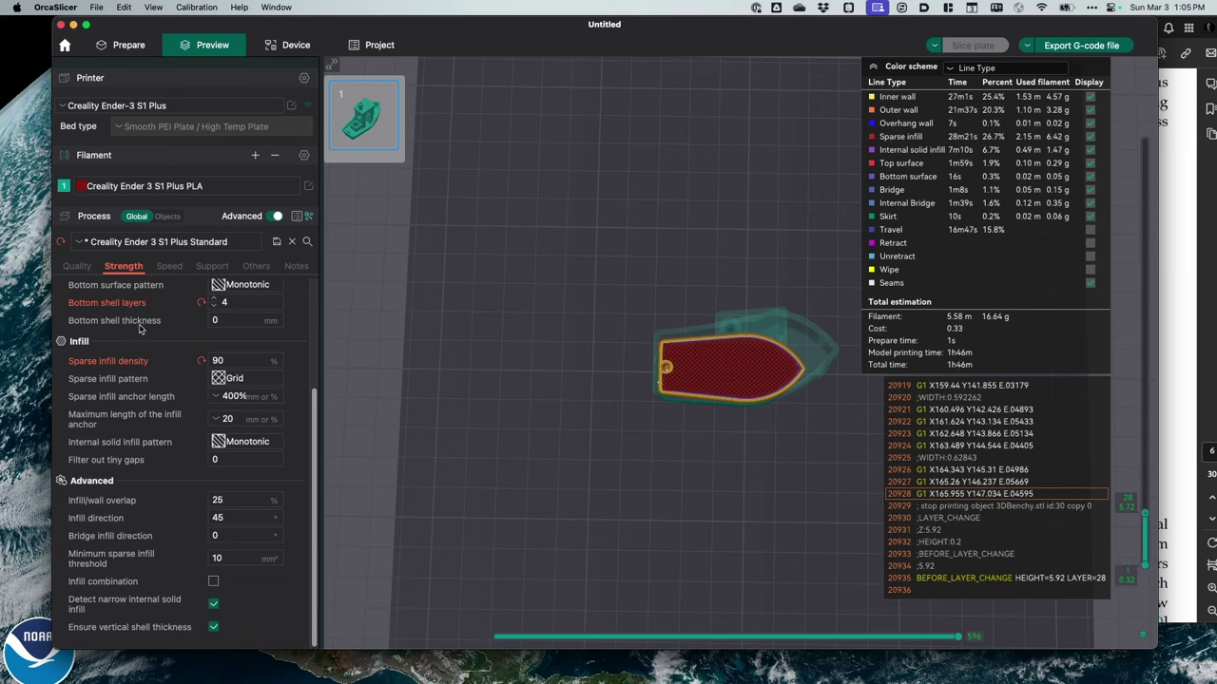
Step: Set sparse infill density to 20% and reslice the plate
double_click(228, 363)
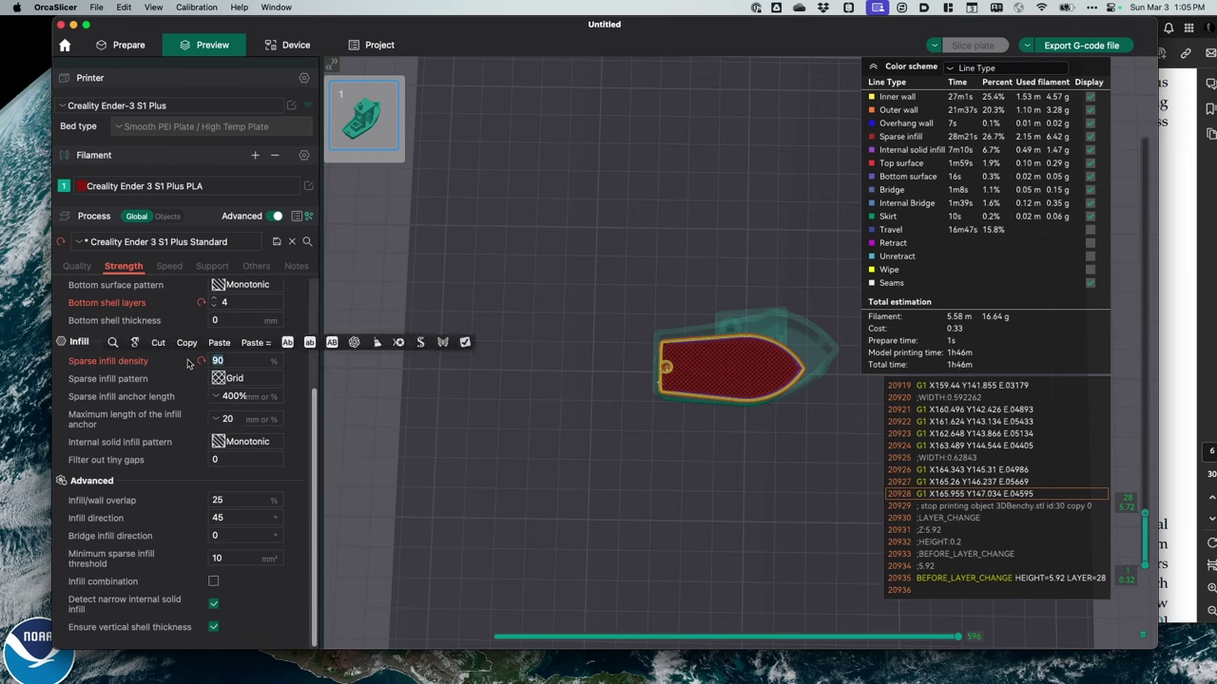
text(2)
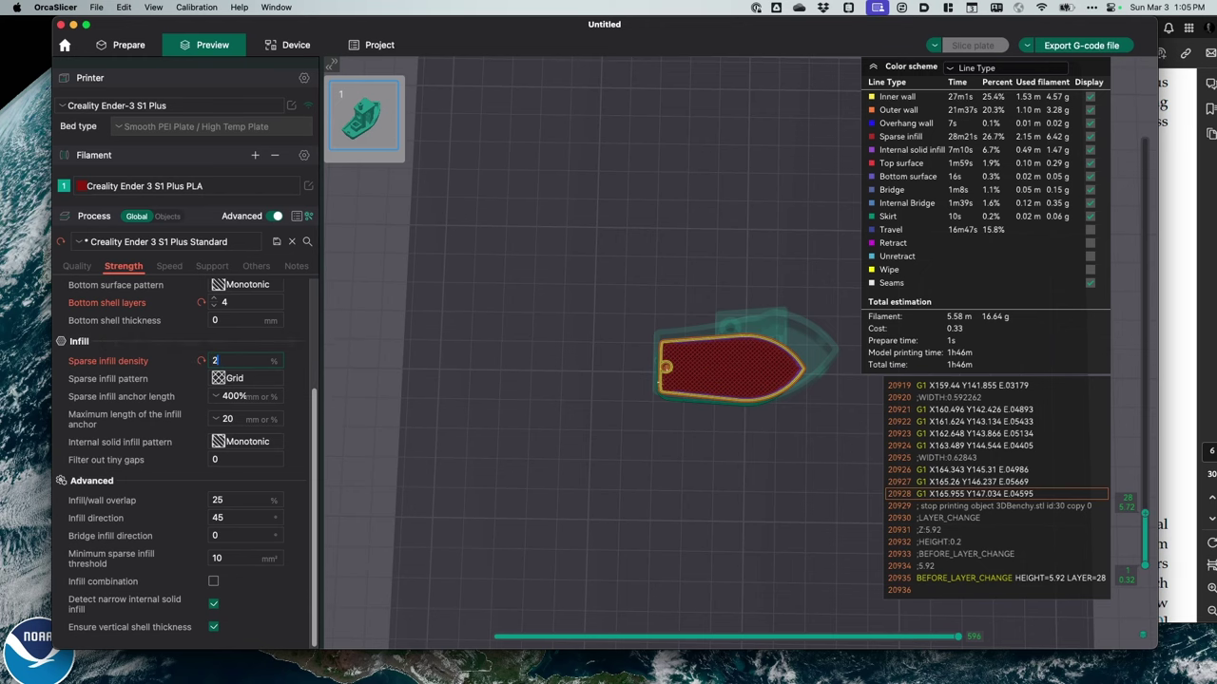
text(0)
key(Return)
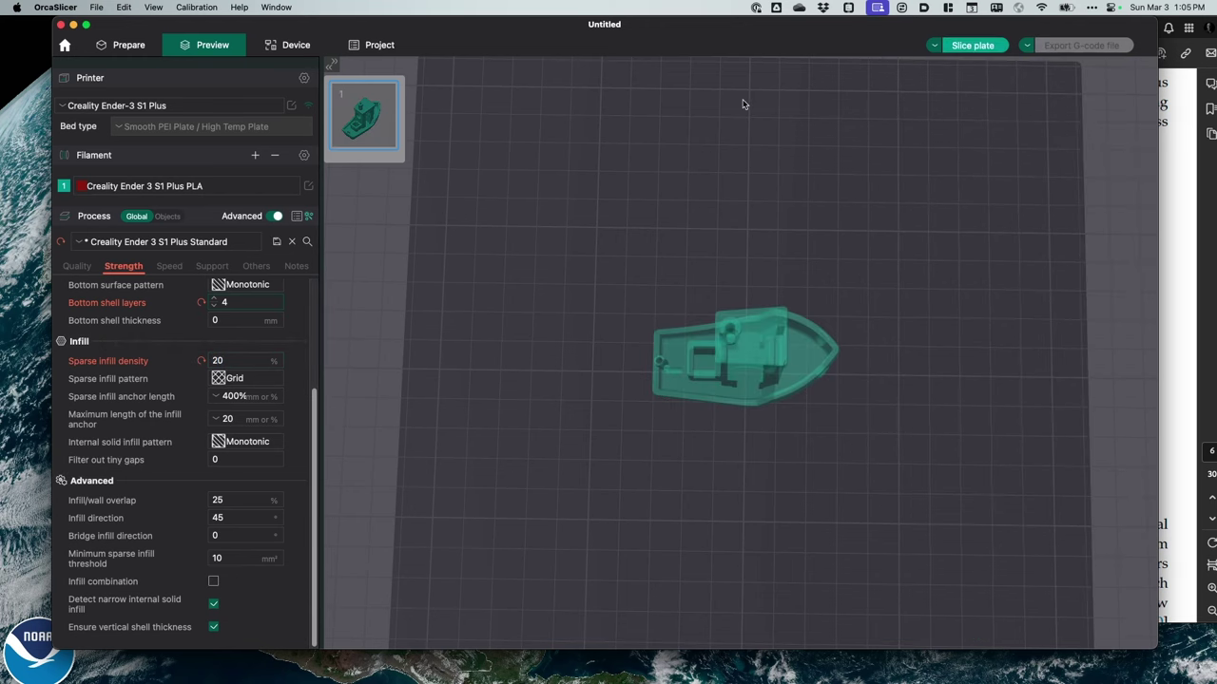
click(978, 45)
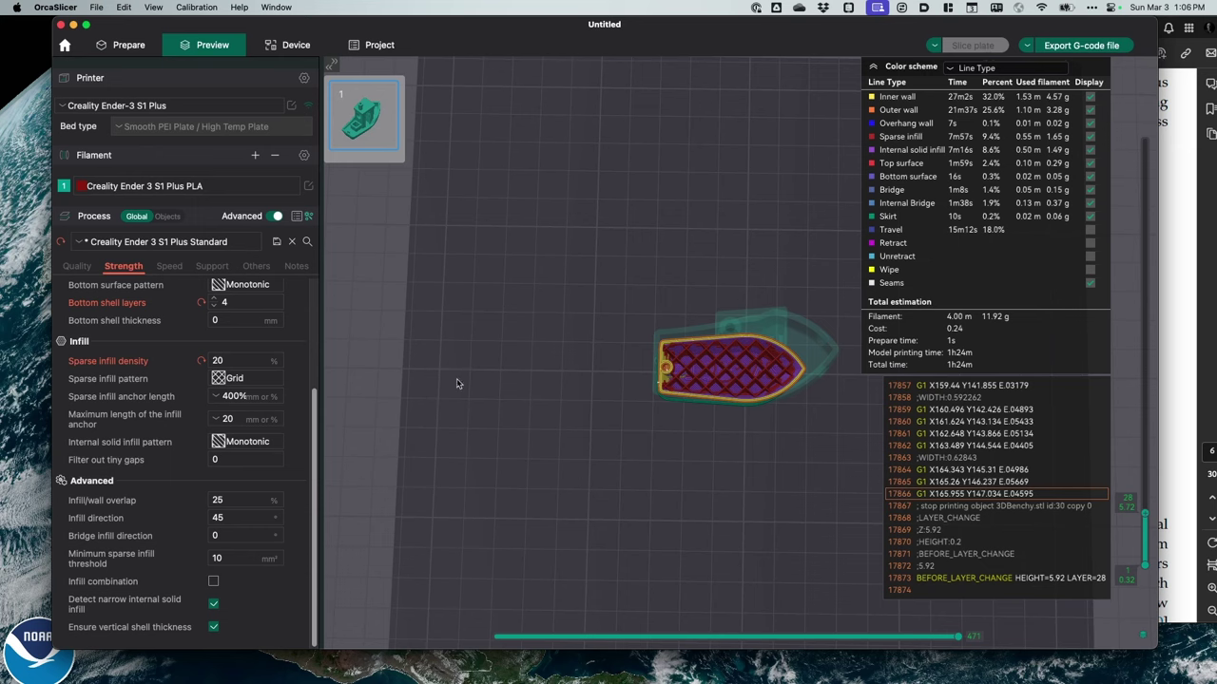
Step: Try Adaptive Cubic, then Support Cubic as the sparse infill pattern and reslice
click(238, 378)
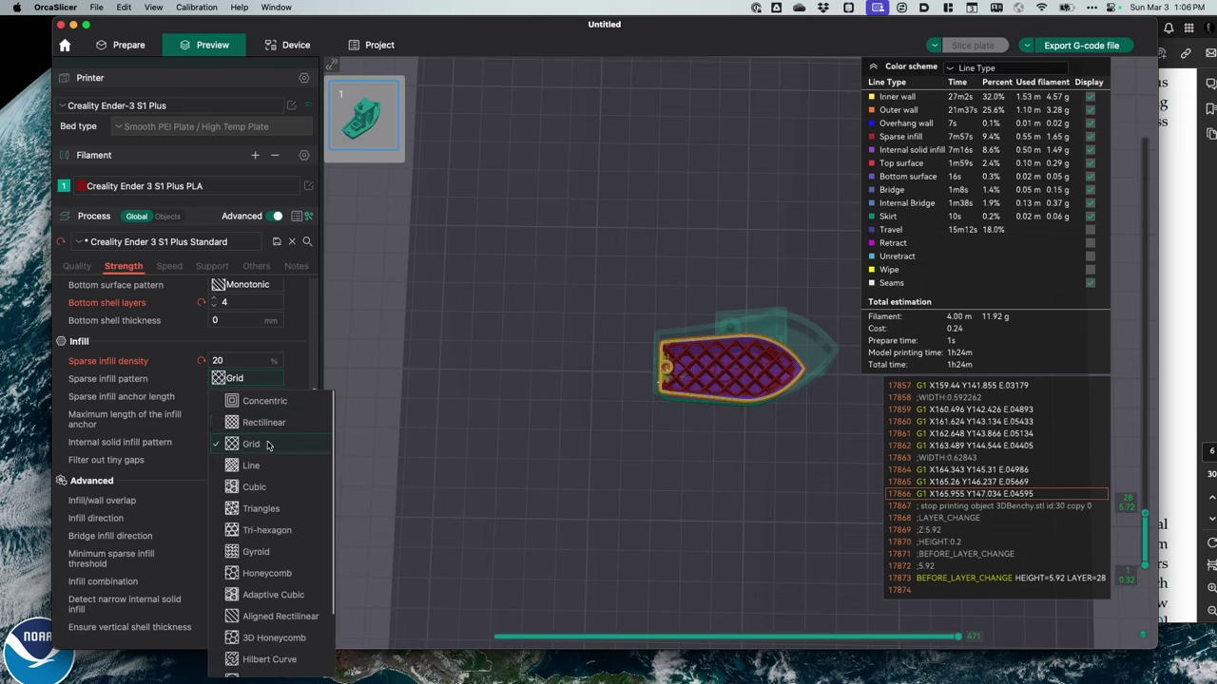
scroll(262, 446, down, 1)
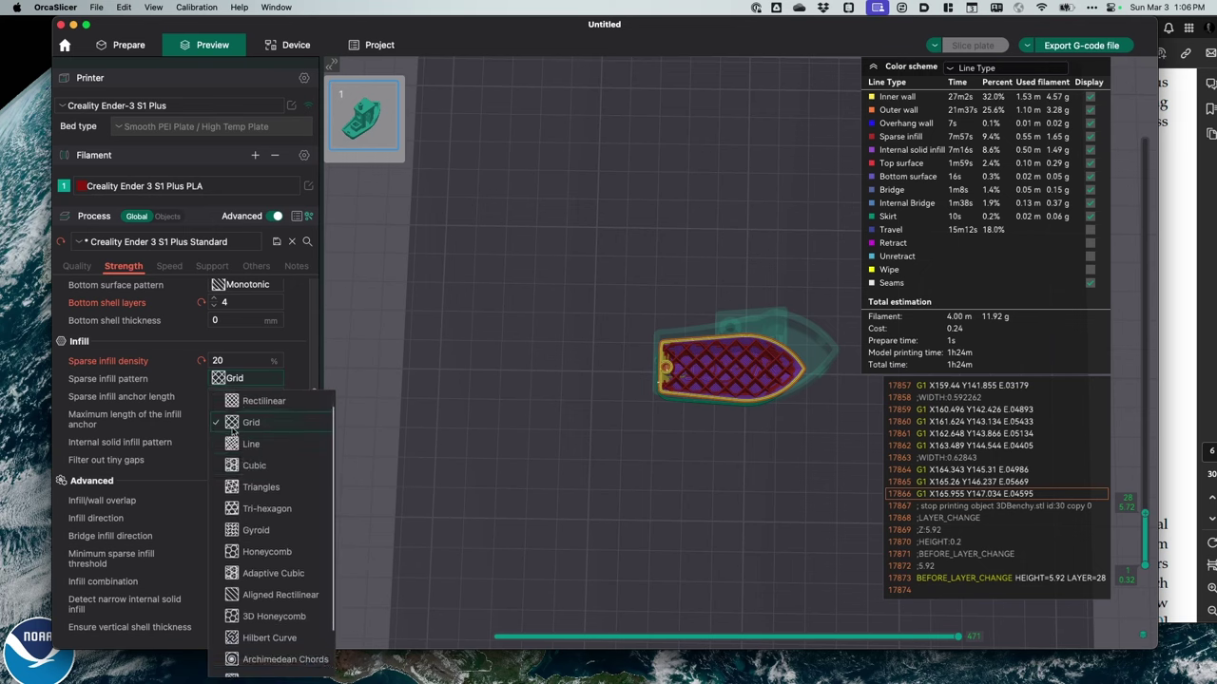
scroll(274, 564, down, 1)
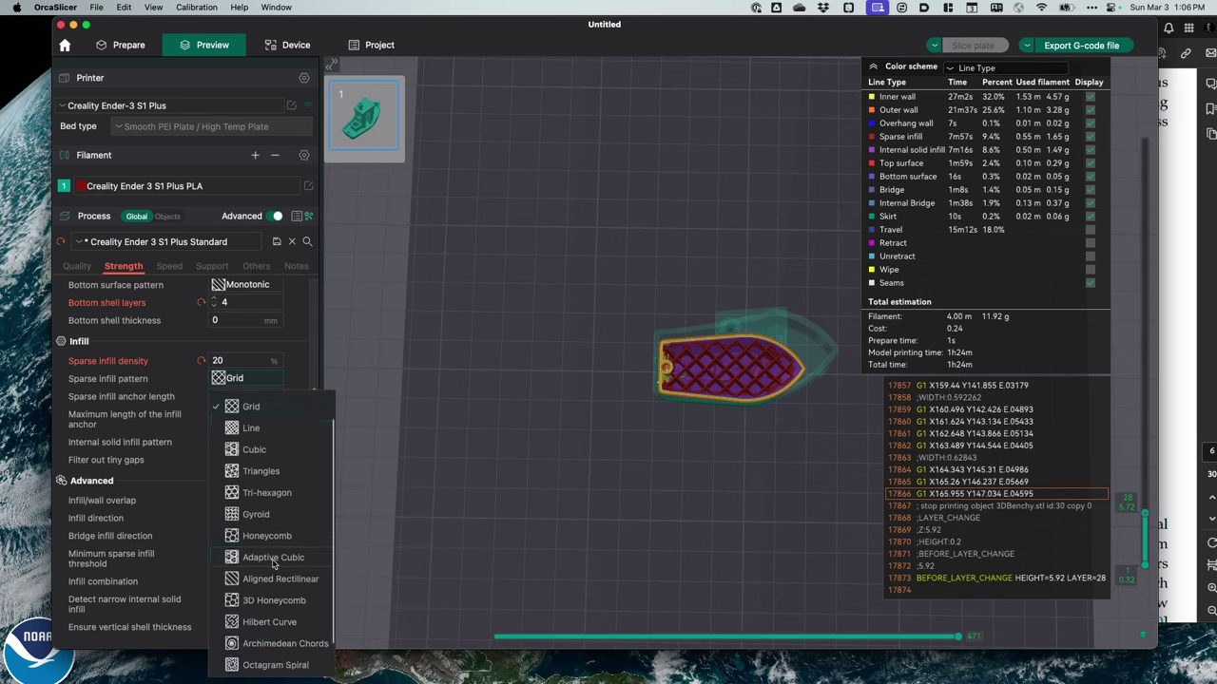
click(273, 558)
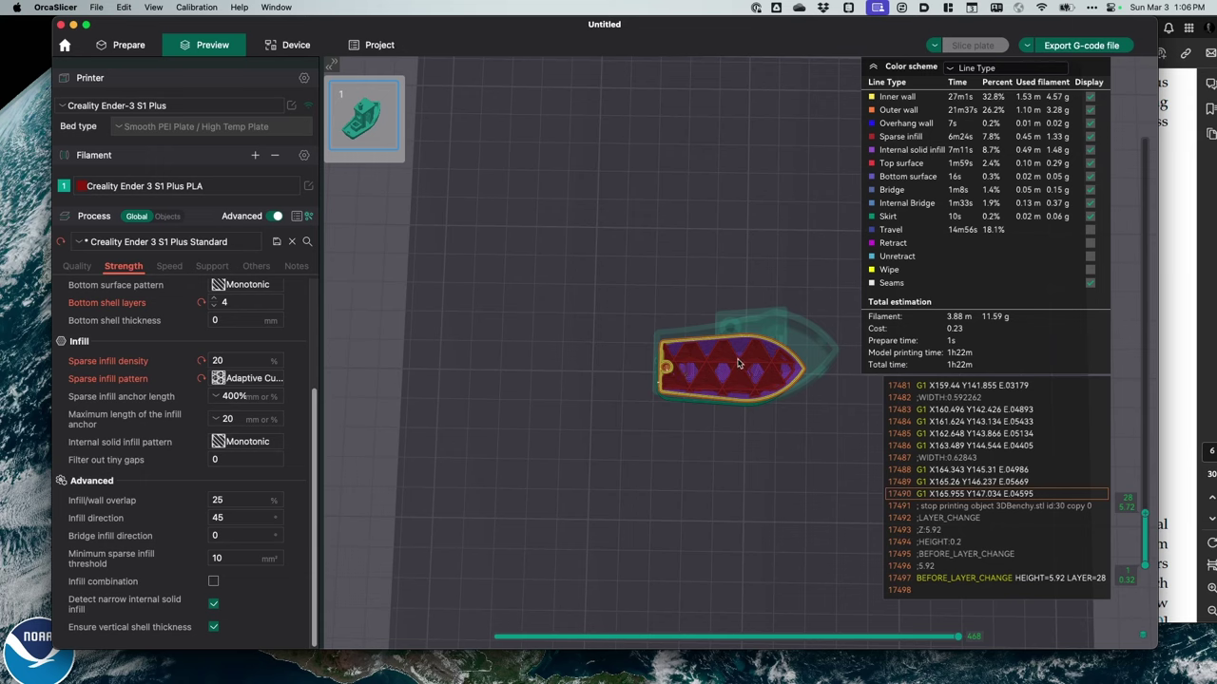
click(249, 378)
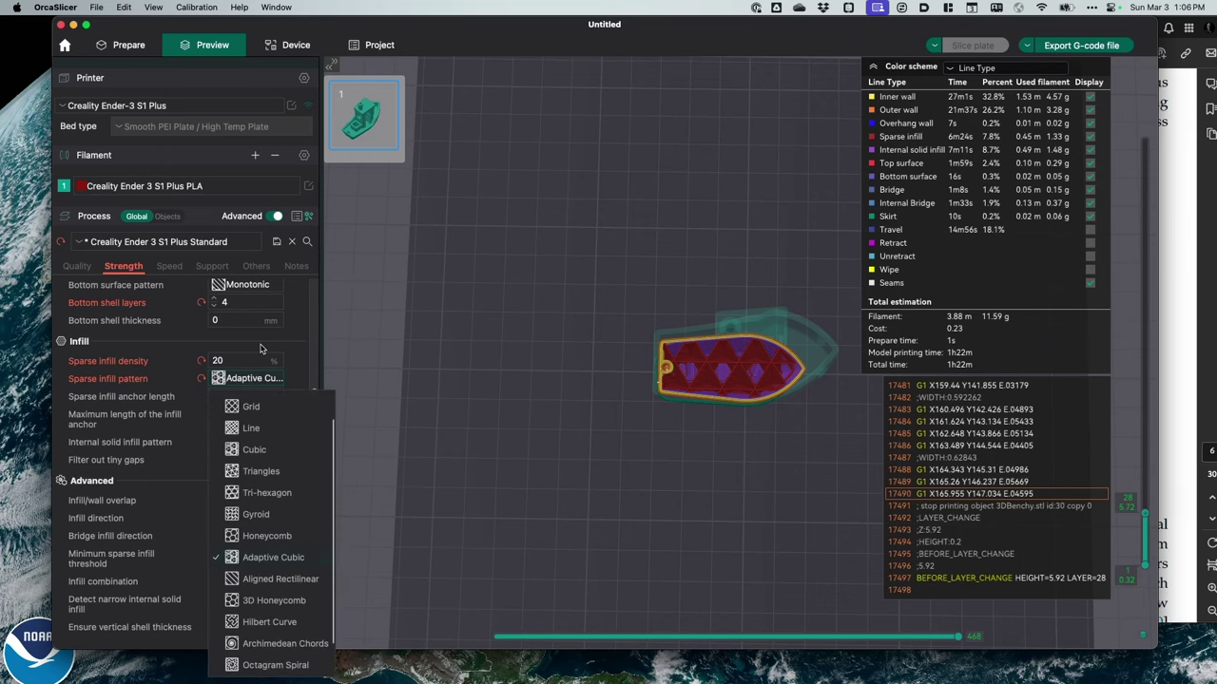
scroll(298, 462, down, 2)
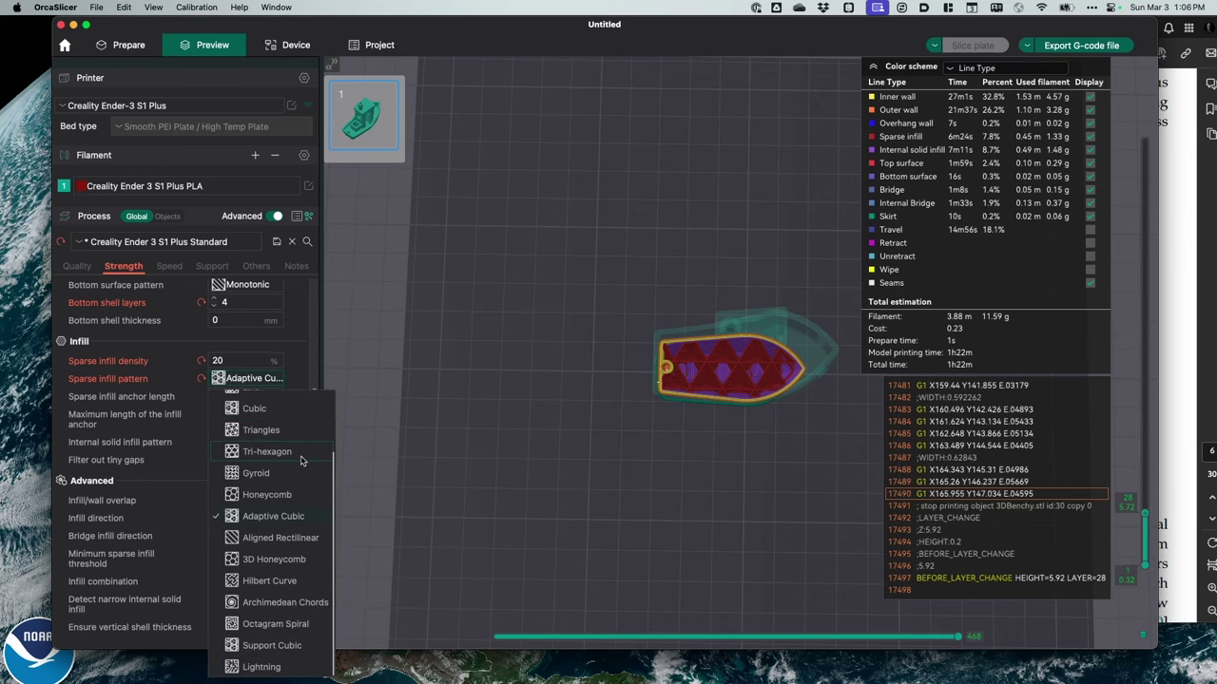
click(286, 639)
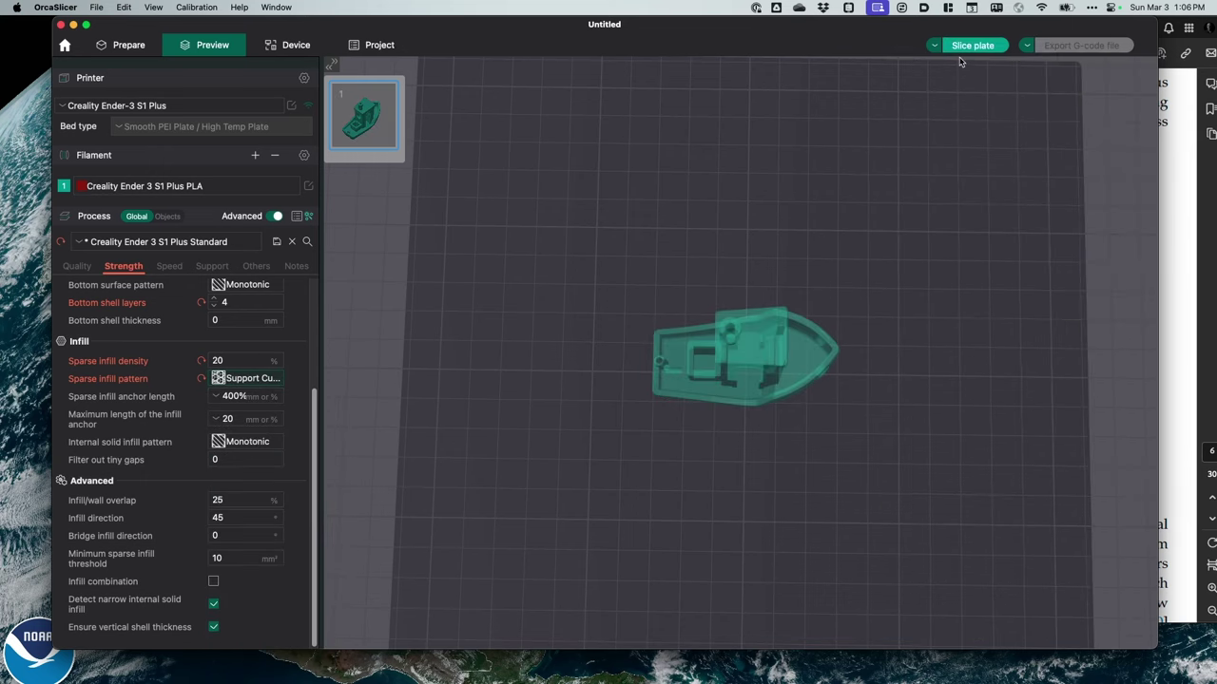
click(965, 48)
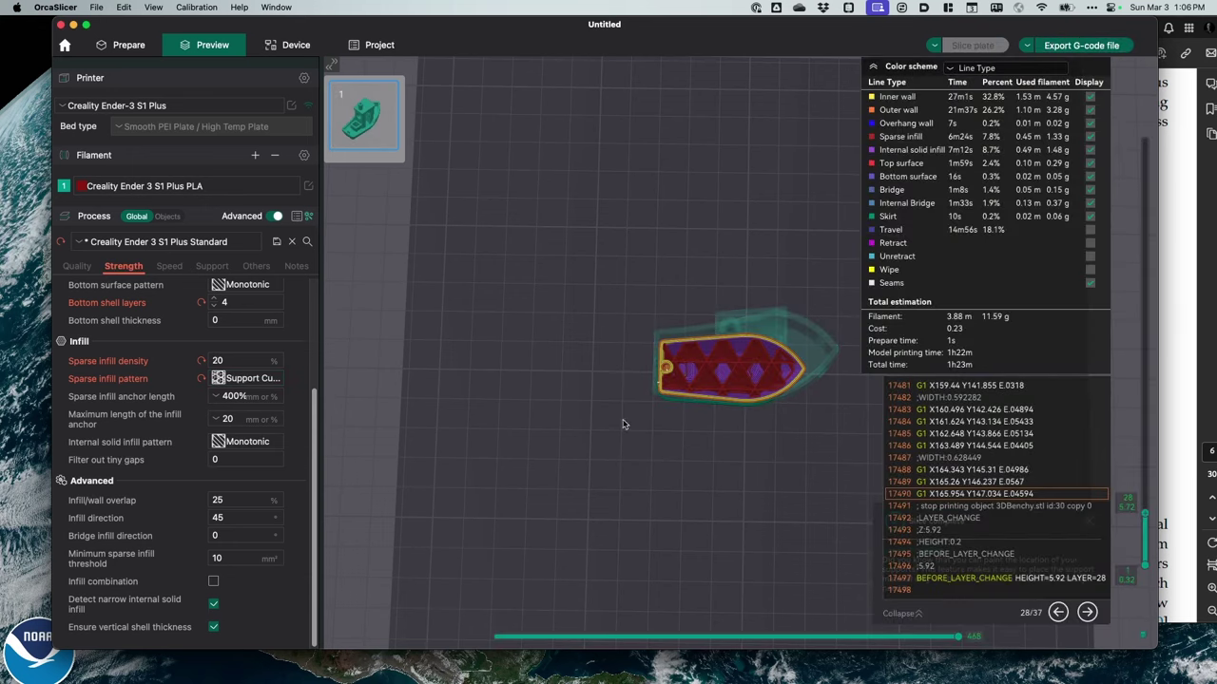
Step: Try 3D Honeycomb and Cubic infill, then settle on Adaptive Cubic and reslice
click(255, 379)
scroll(285, 520, up, 3)
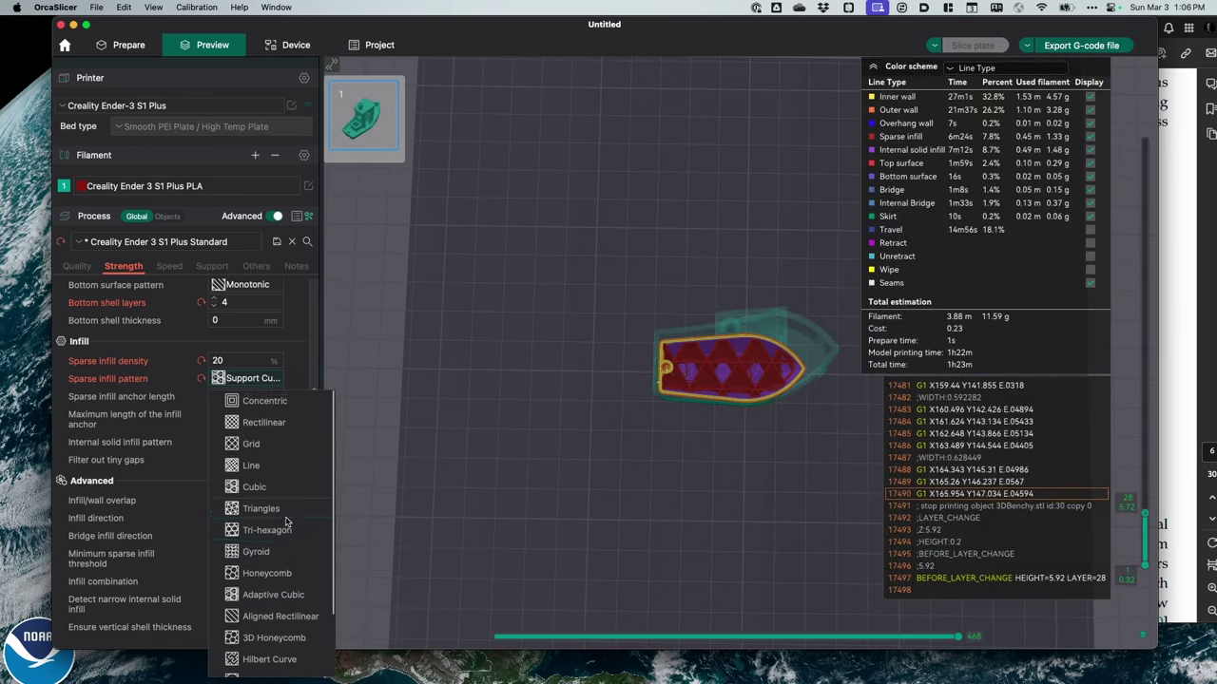
scroll(285, 561, down, 2)
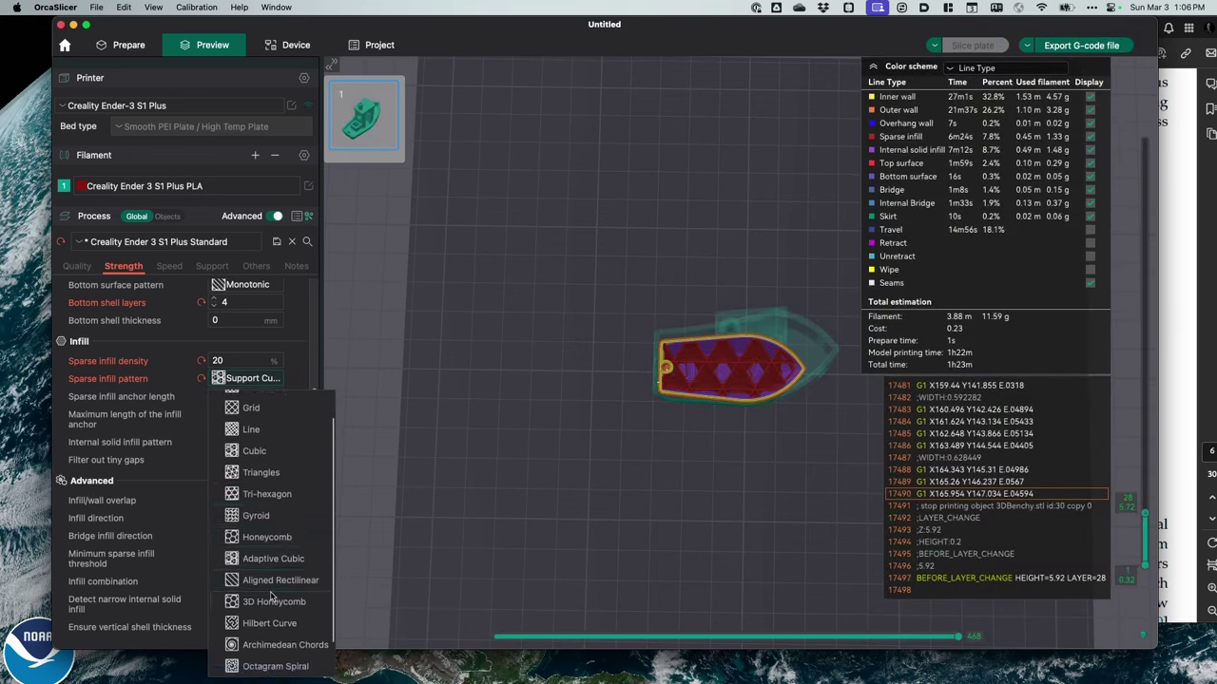
click(265, 603)
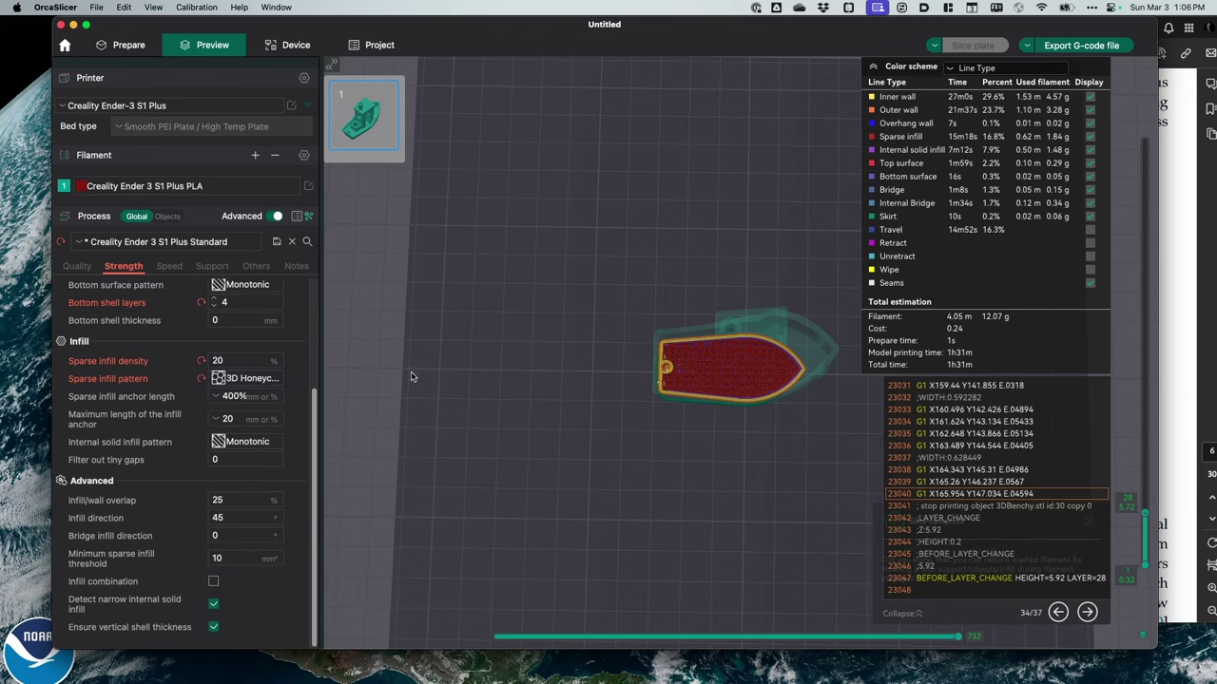
scroll(284, 387, up, 3)
click(242, 456)
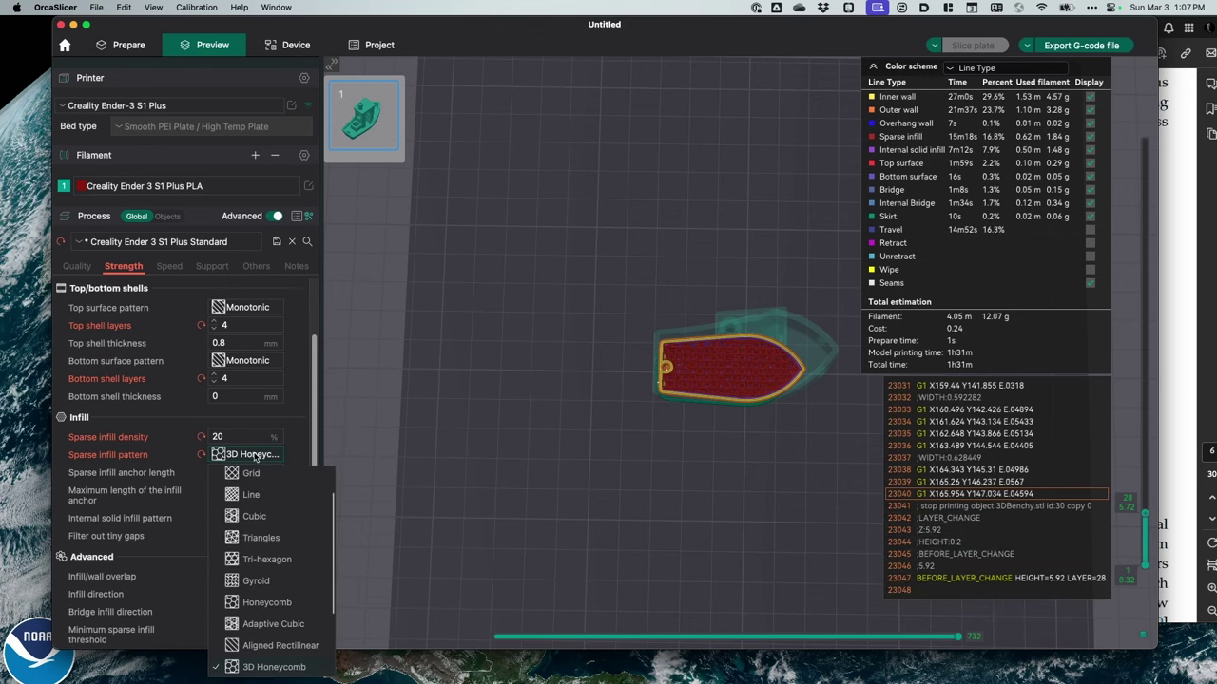
click(276, 518)
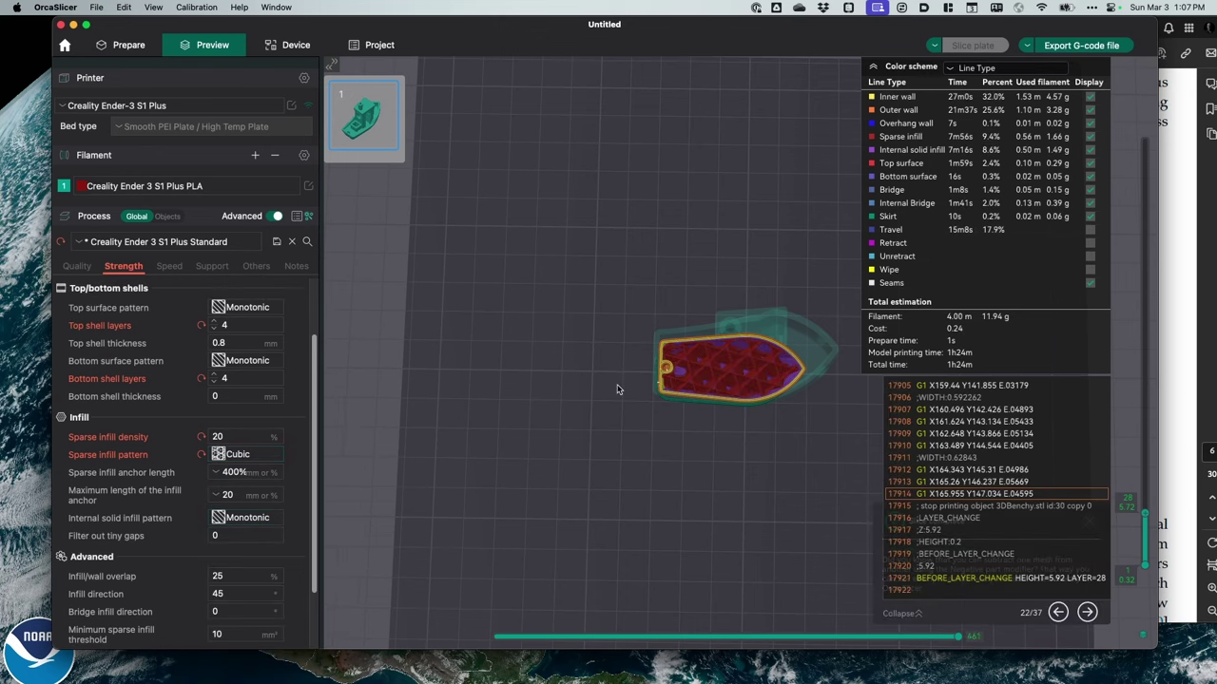
click(244, 455)
click(276, 623)
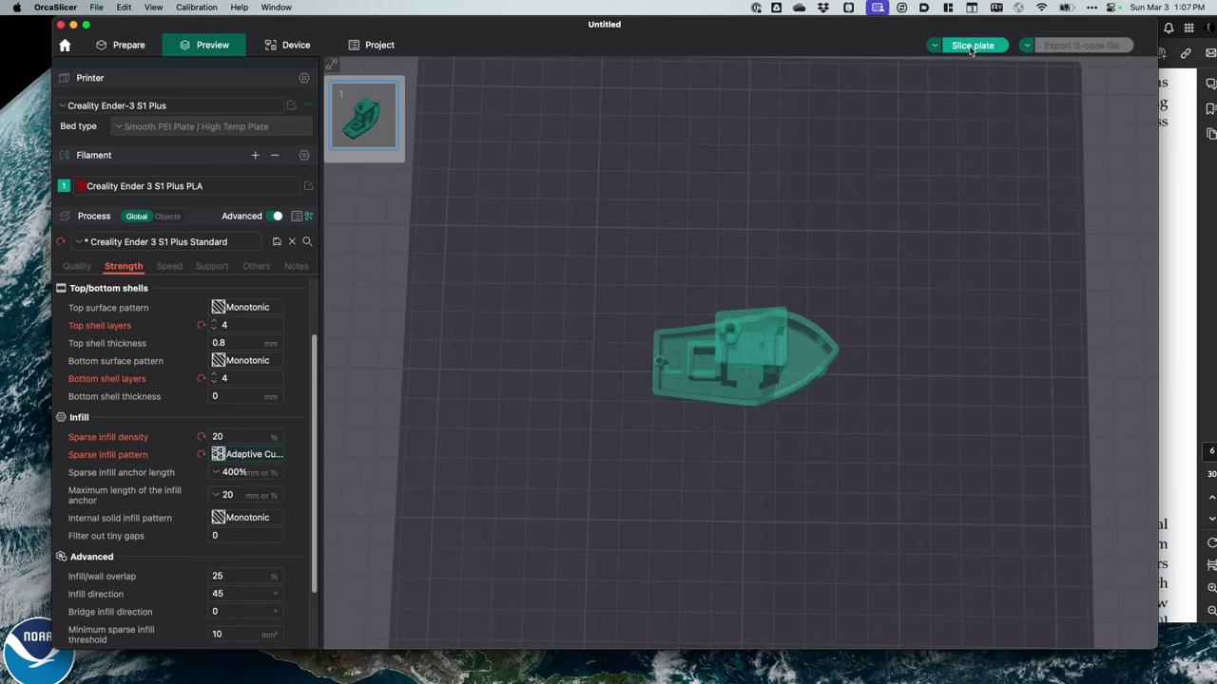
click(971, 47)
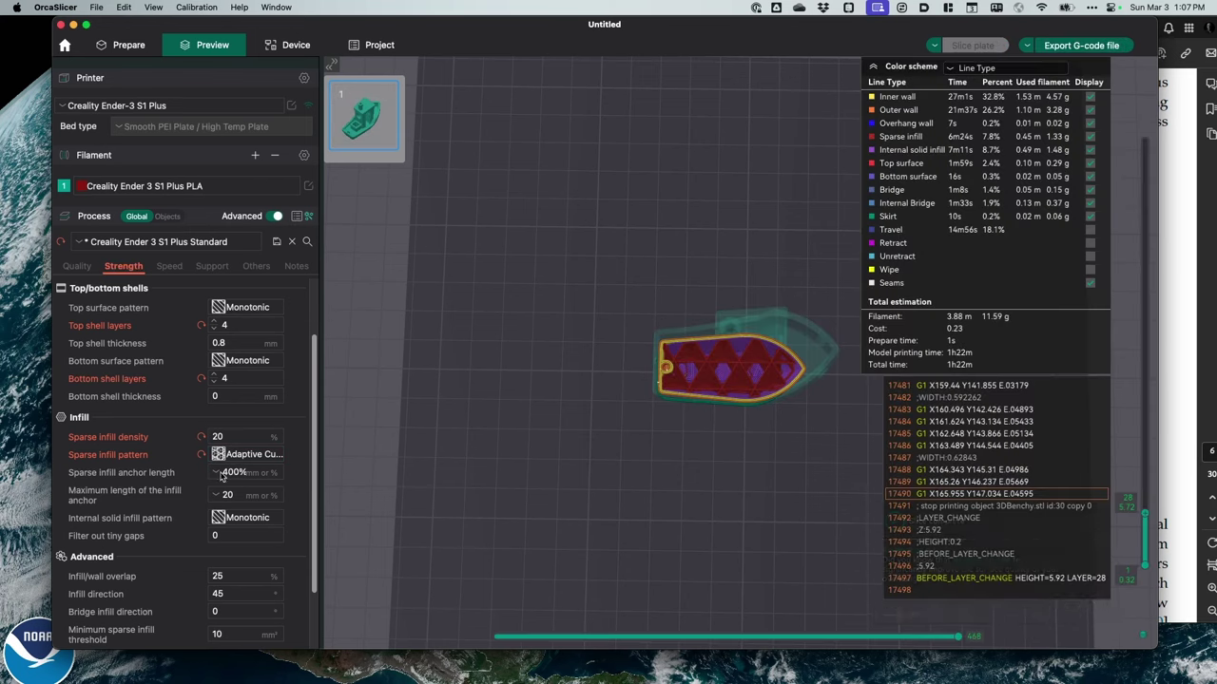
Step: Discard the unsaved process preset changes
scroll(275, 408, up, 2)
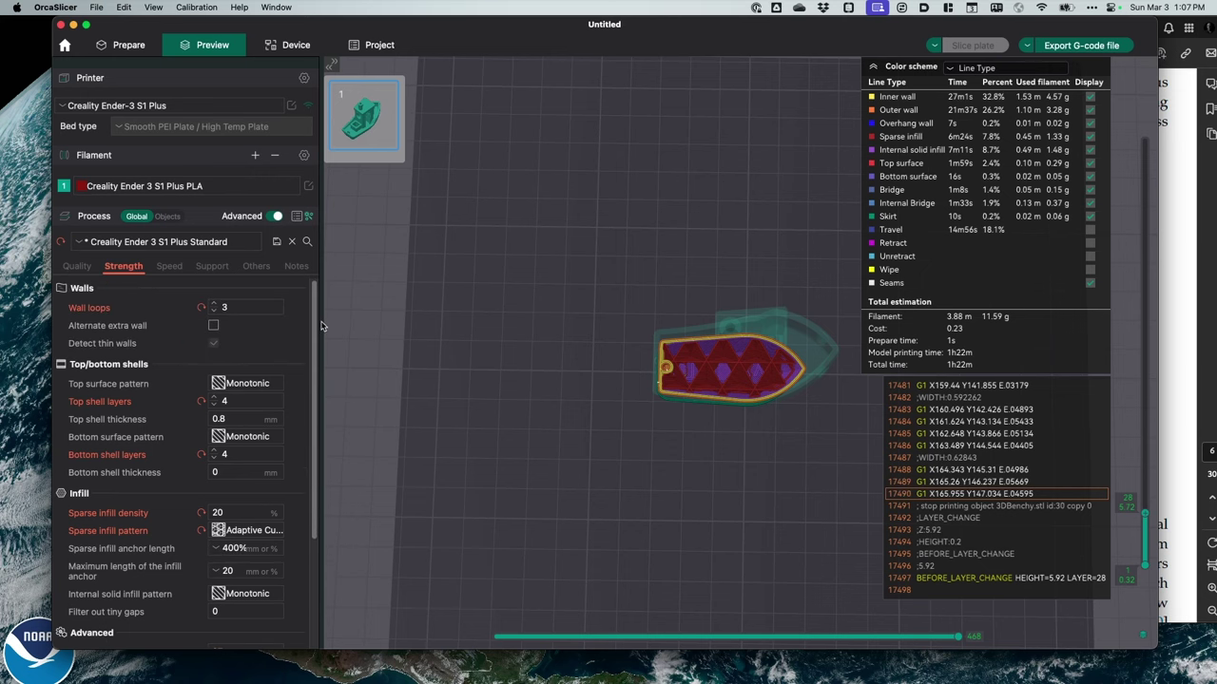
mouse_move(316, 328)
mouse_down()
mouse_move(306, 468)
mouse_move(337, 331)
mouse_move(323, 320)
mouse_up()
click(292, 243)
Step: Set inner wall speed to 80 mm/s and outer wall speed to 60 mm/s, then switch to Cura
click(171, 267)
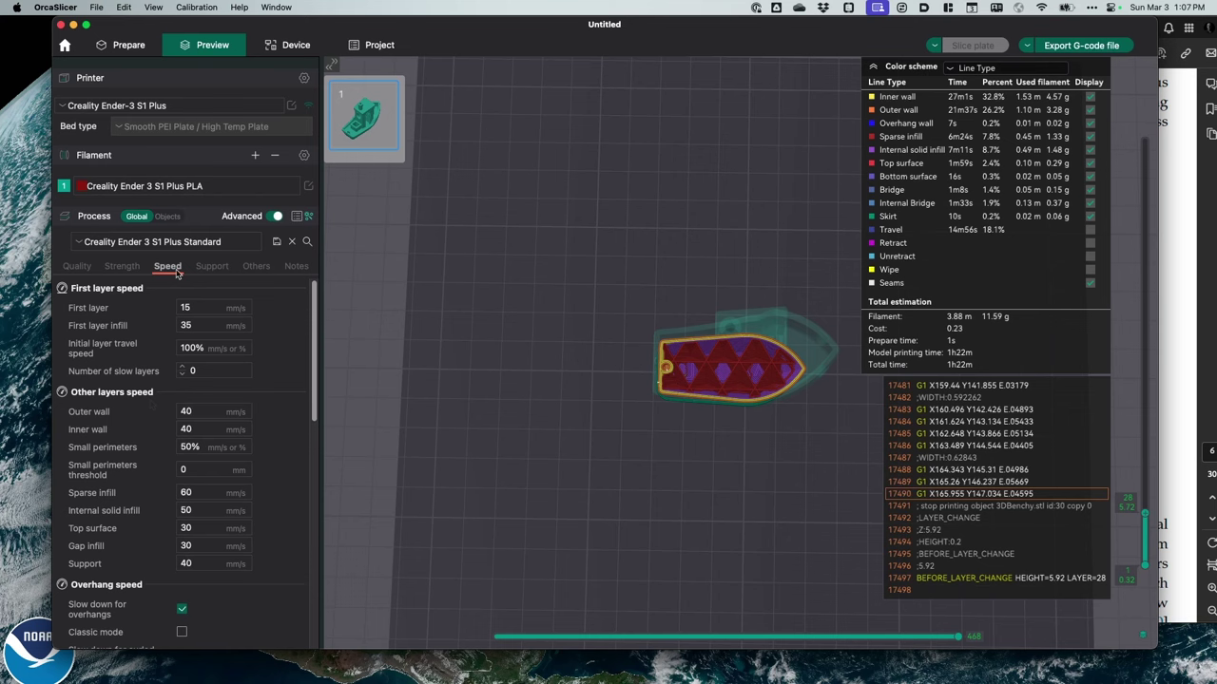
double_click(200, 429)
text(80)
key(Tab)
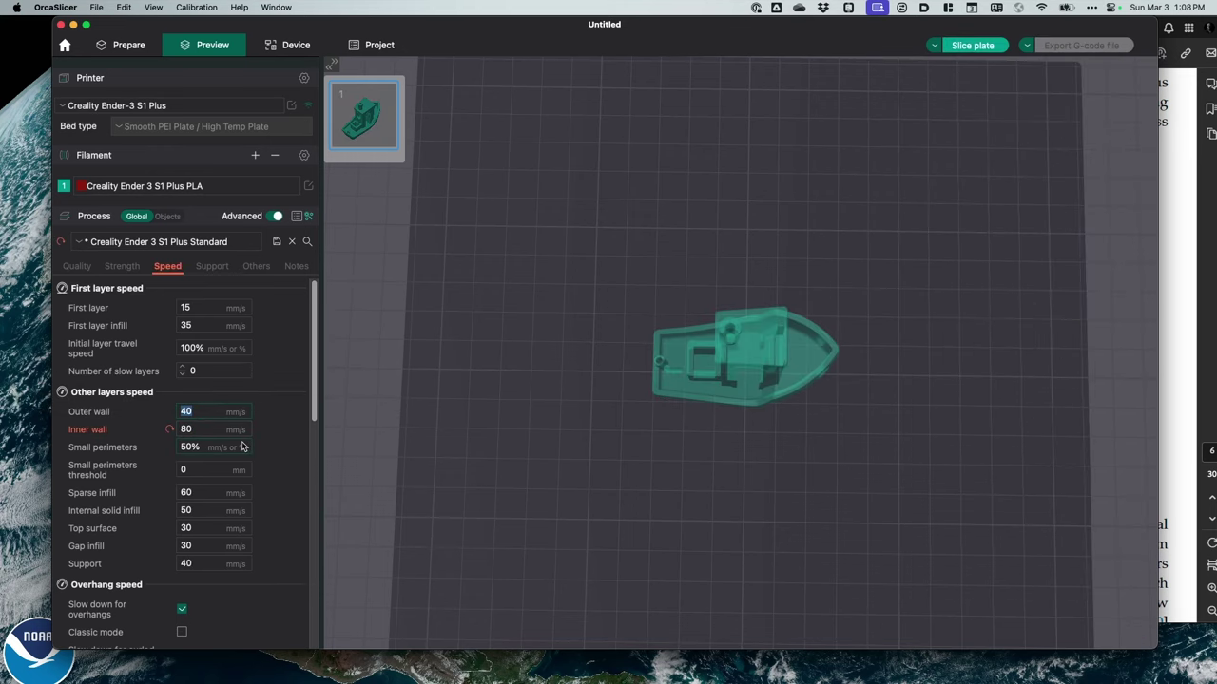
text(60)
key(super+Tab)
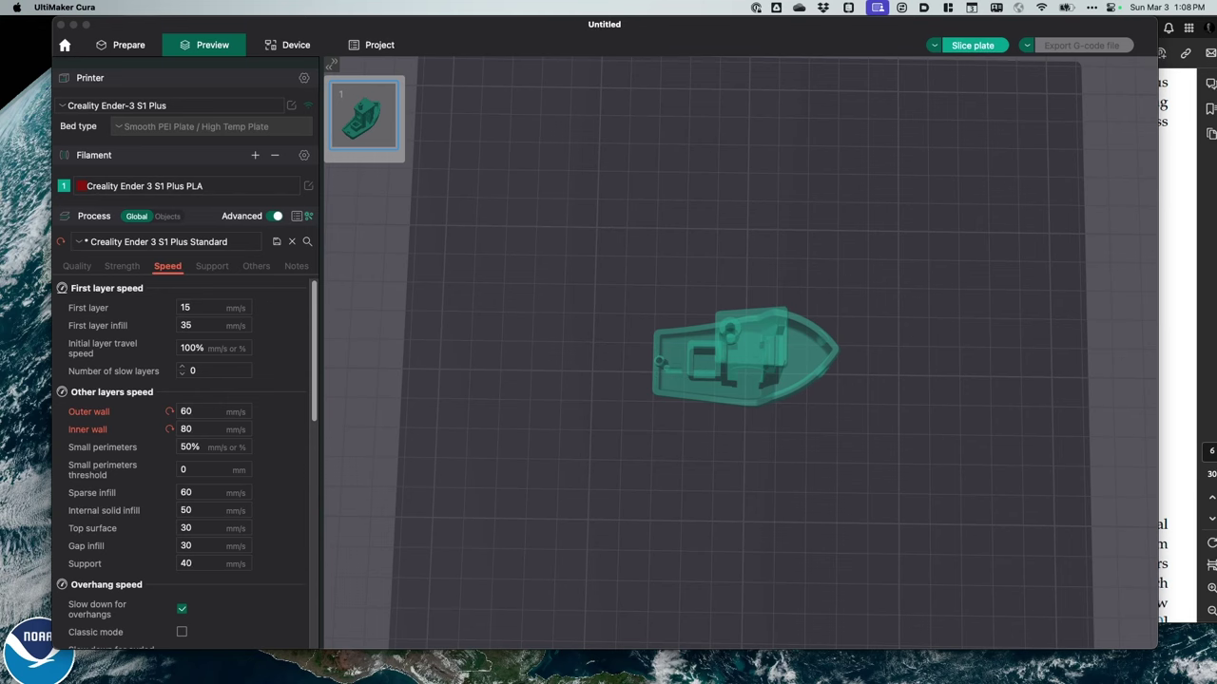
Step: Place OrcaSlicer beside Cura and set First layer and First layer infill speeds to 50 mm/s
scroll(1090, 378, down, 15)
key(super+Tab)
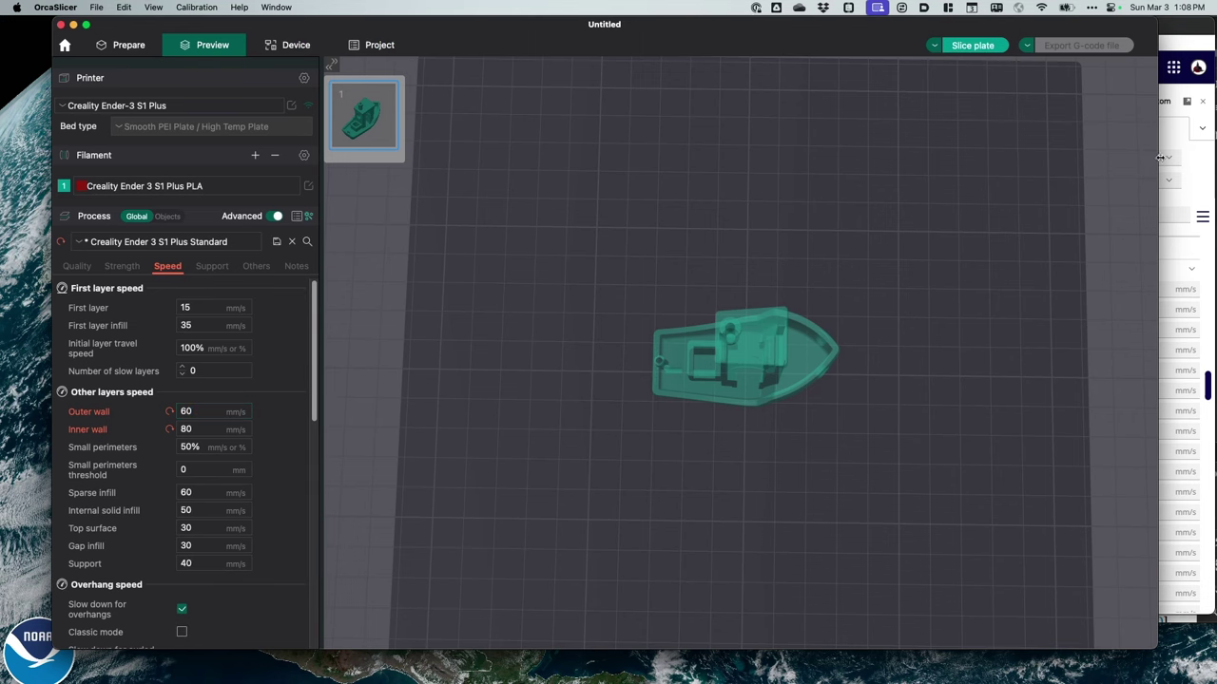
drag(1155, 156, 993, 164)
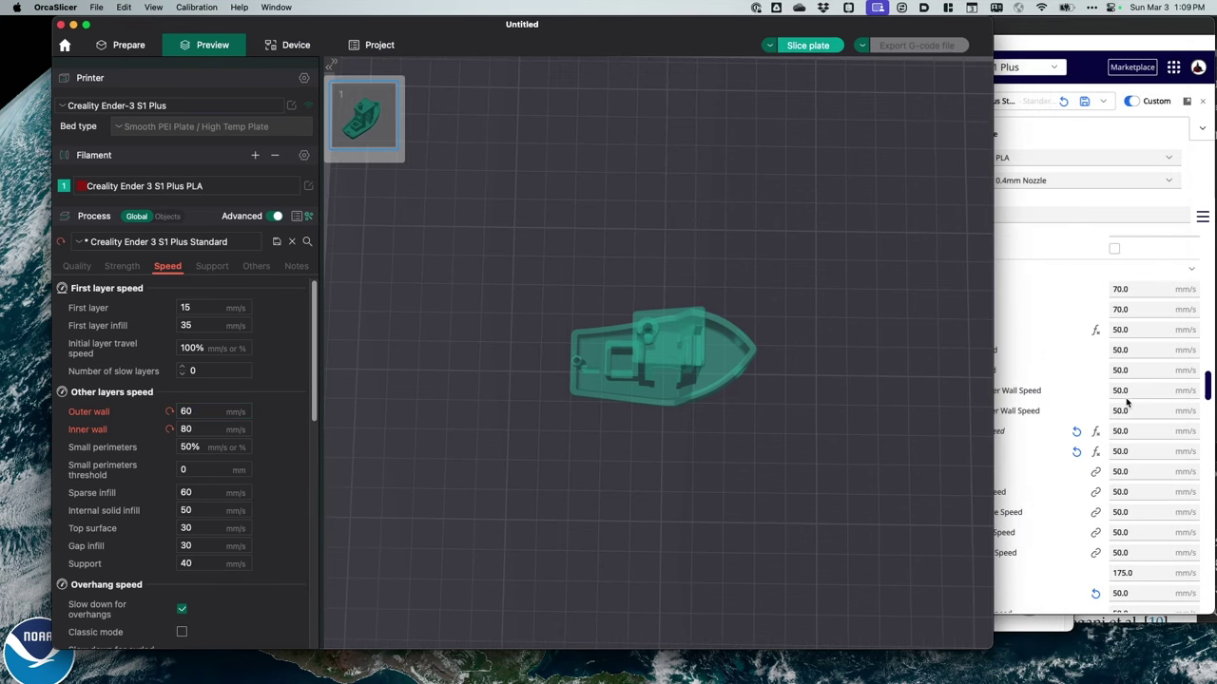
scroll(1100, 473, up, 2)
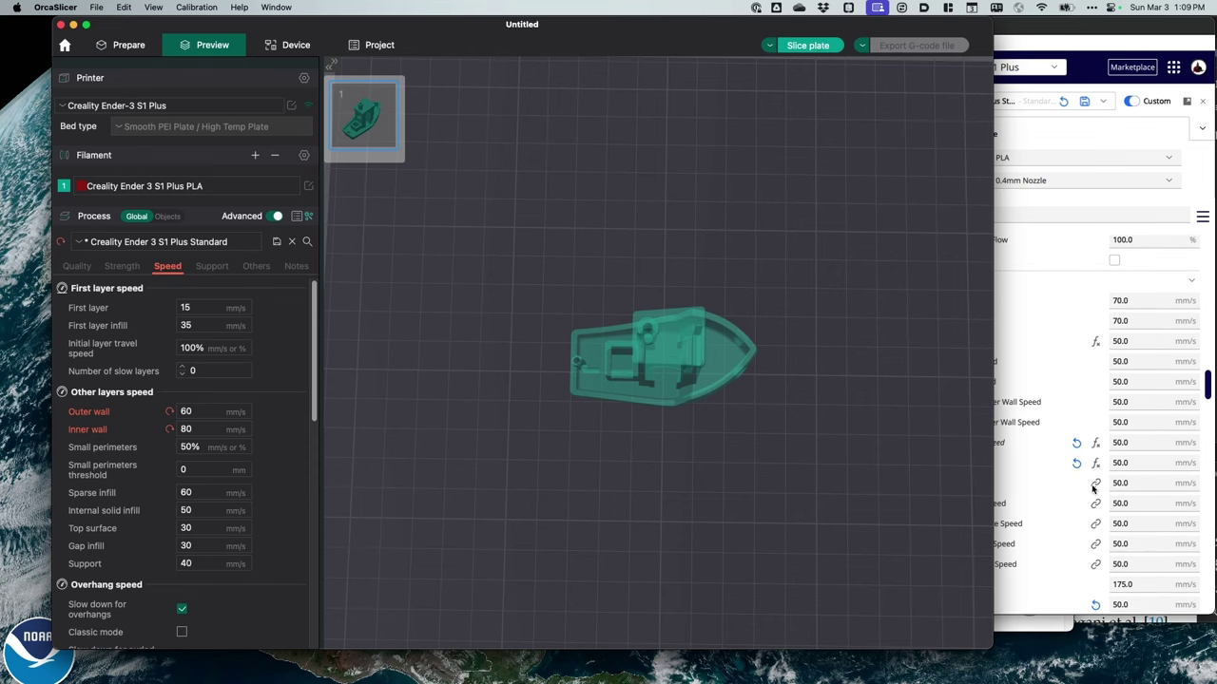
scroll(1100, 487, down, 5)
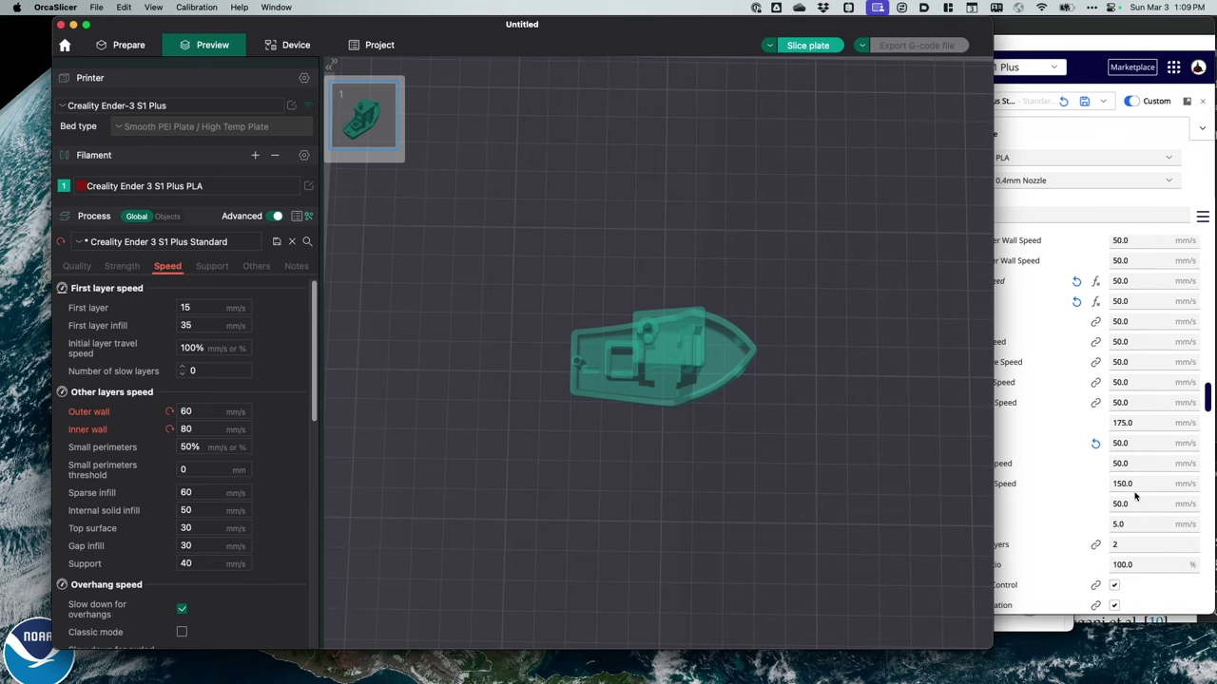
double_click(195, 307)
text(50)
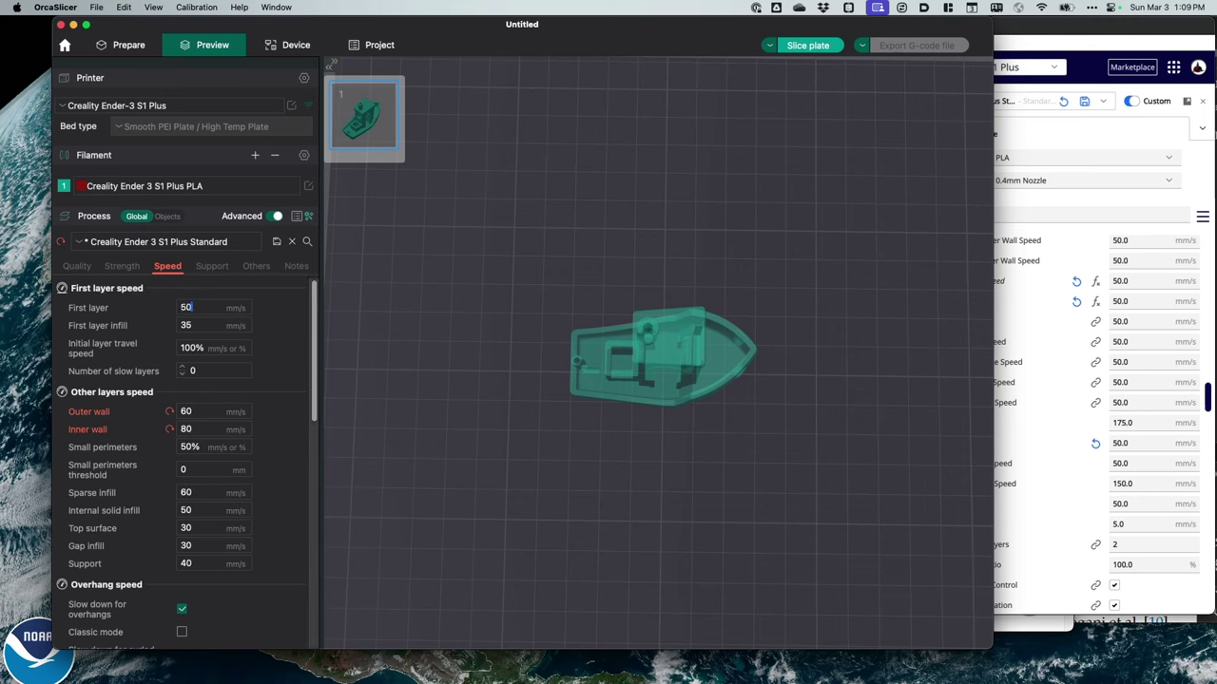
double_click(188, 325)
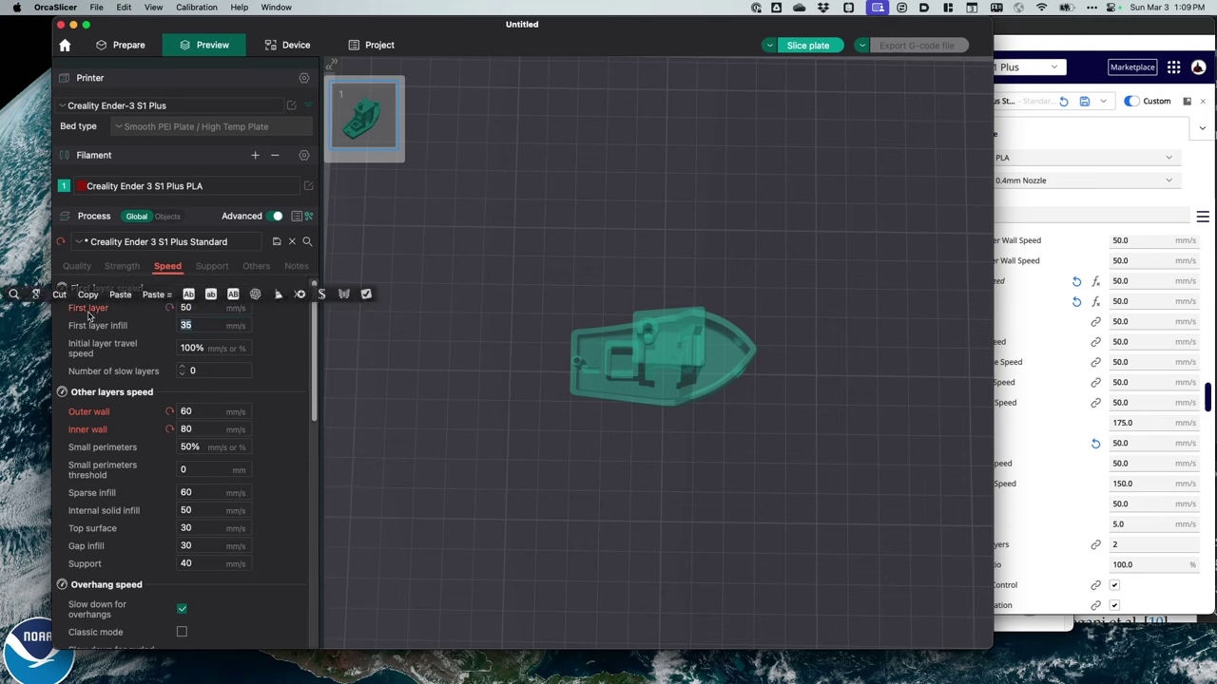
text(50)
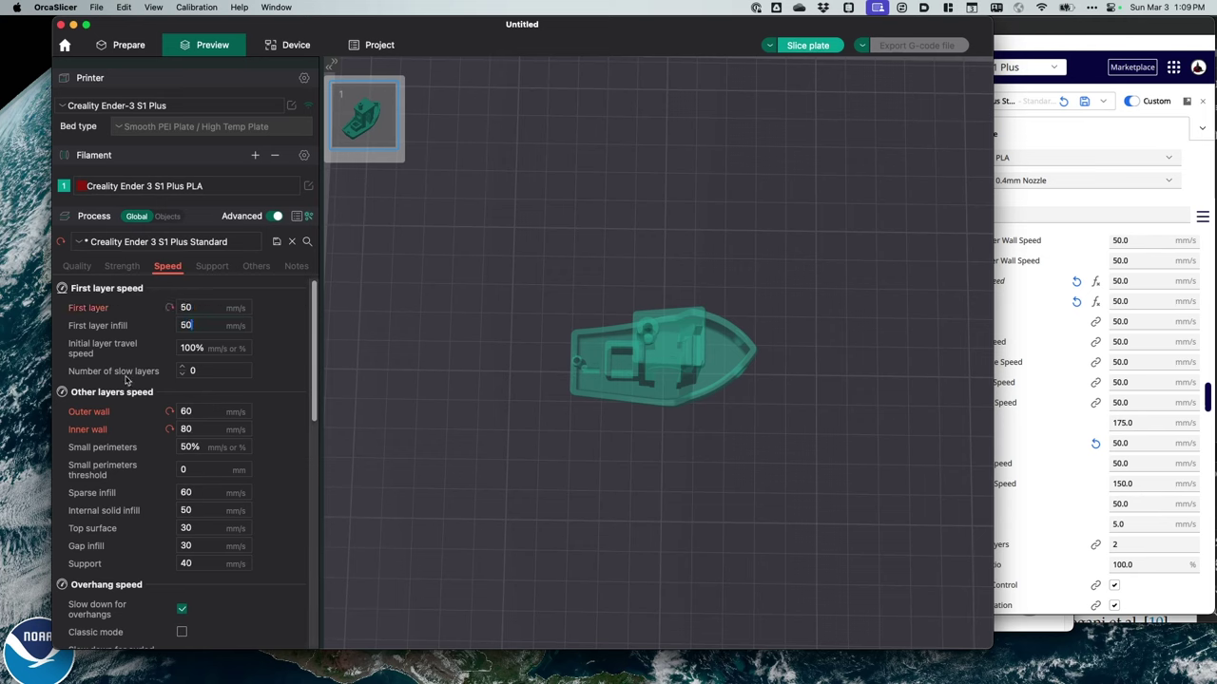
Step: Set the outer wall speed to 60 mm/s after checking Cura's values
double_click(185, 412)
text(70)
click(1046, 423)
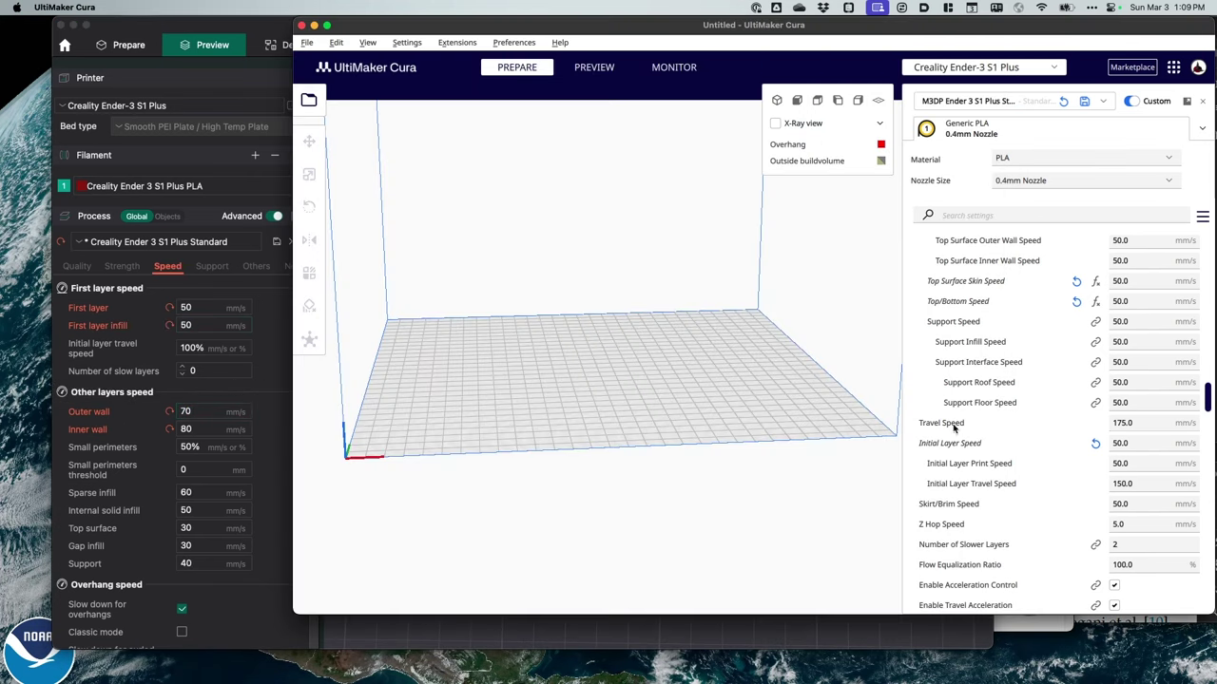
scroll(937, 499, up, 3)
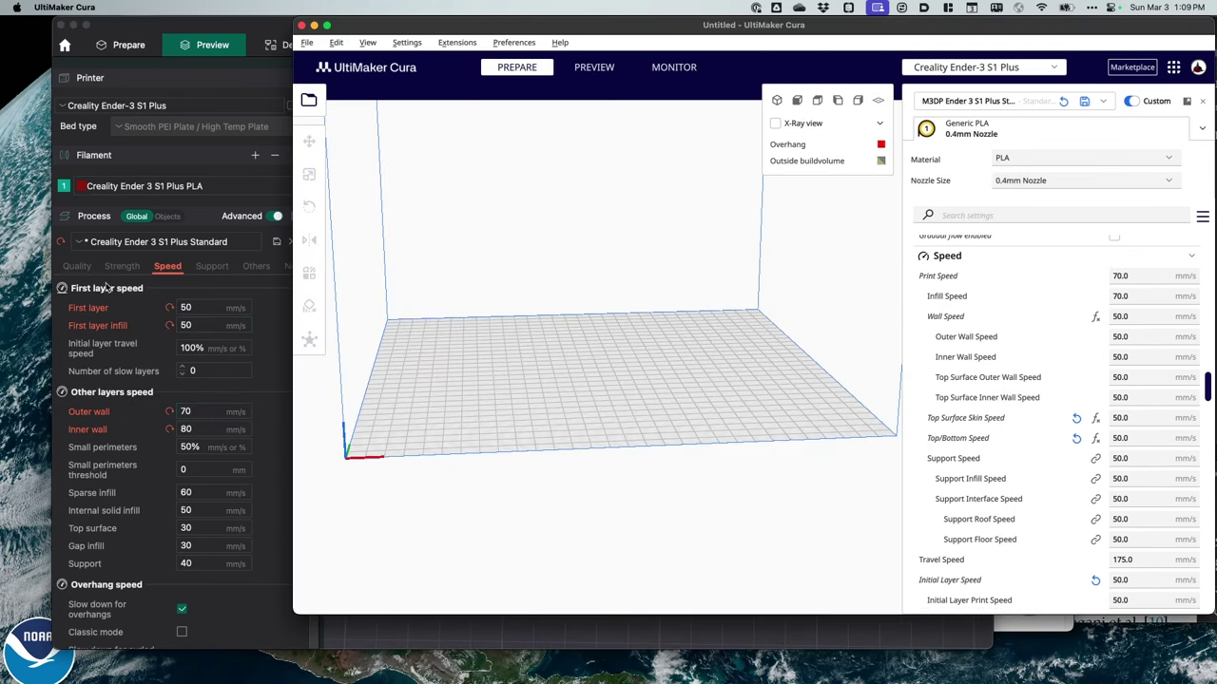
click(289, 351)
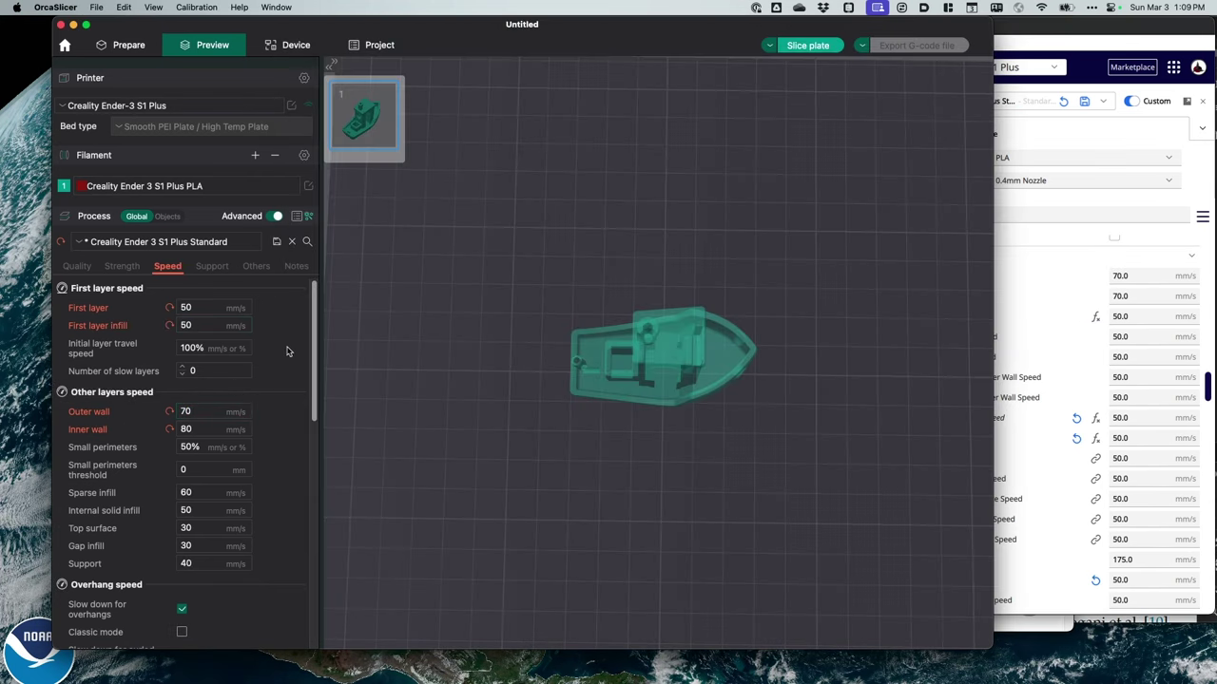
double_click(194, 411)
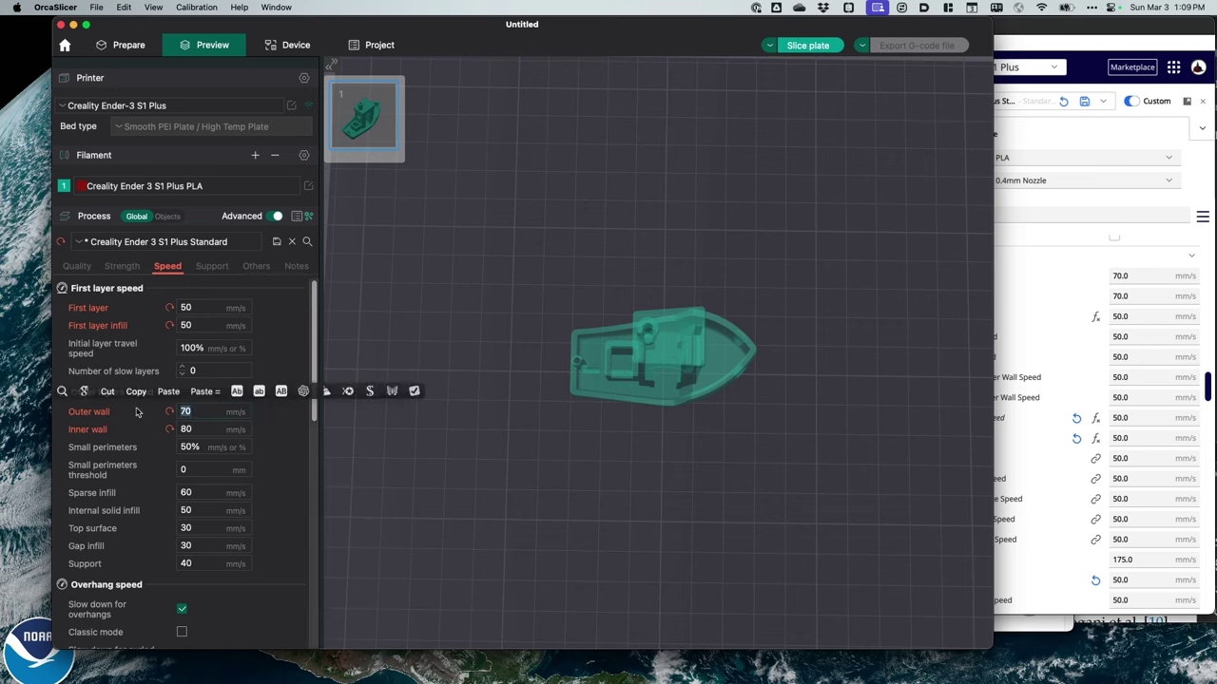
text(60)
key(Tab)
text(60)
Step: Set inner wall 60, infills 70, and top surface, gap infill and support 50 mm/s
key(Tab)
key(Tab)
key(Tab)
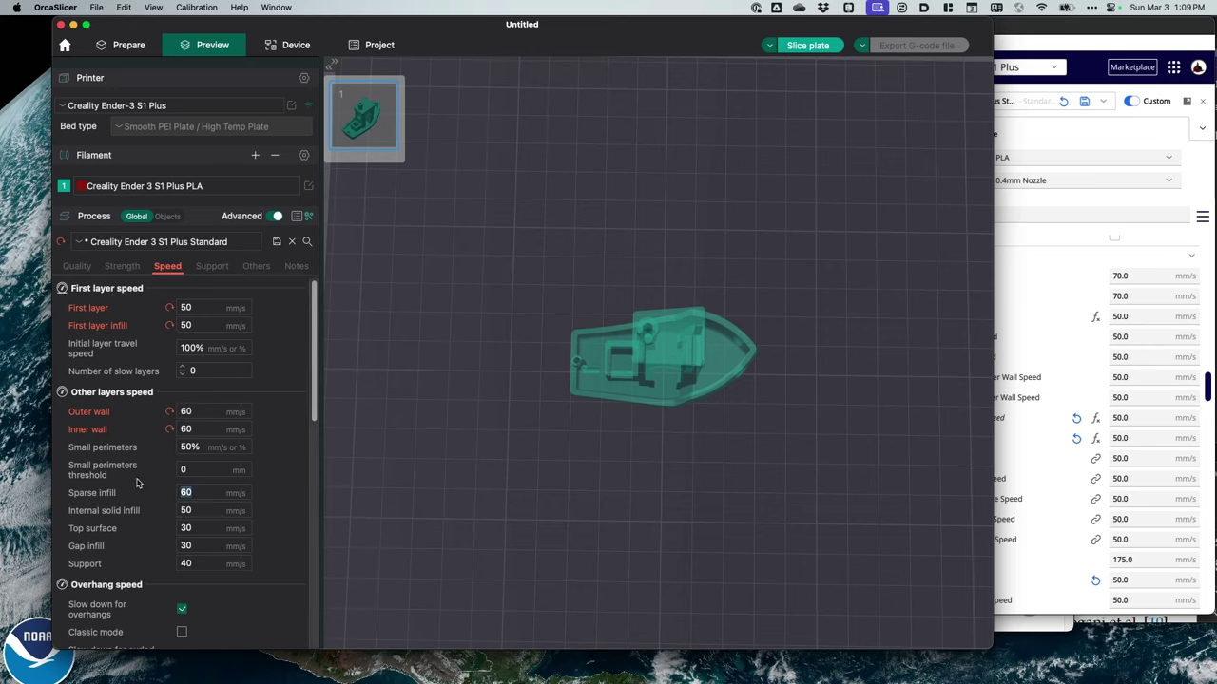
text(70)
key(Tab)
text(70)
key(Tab)
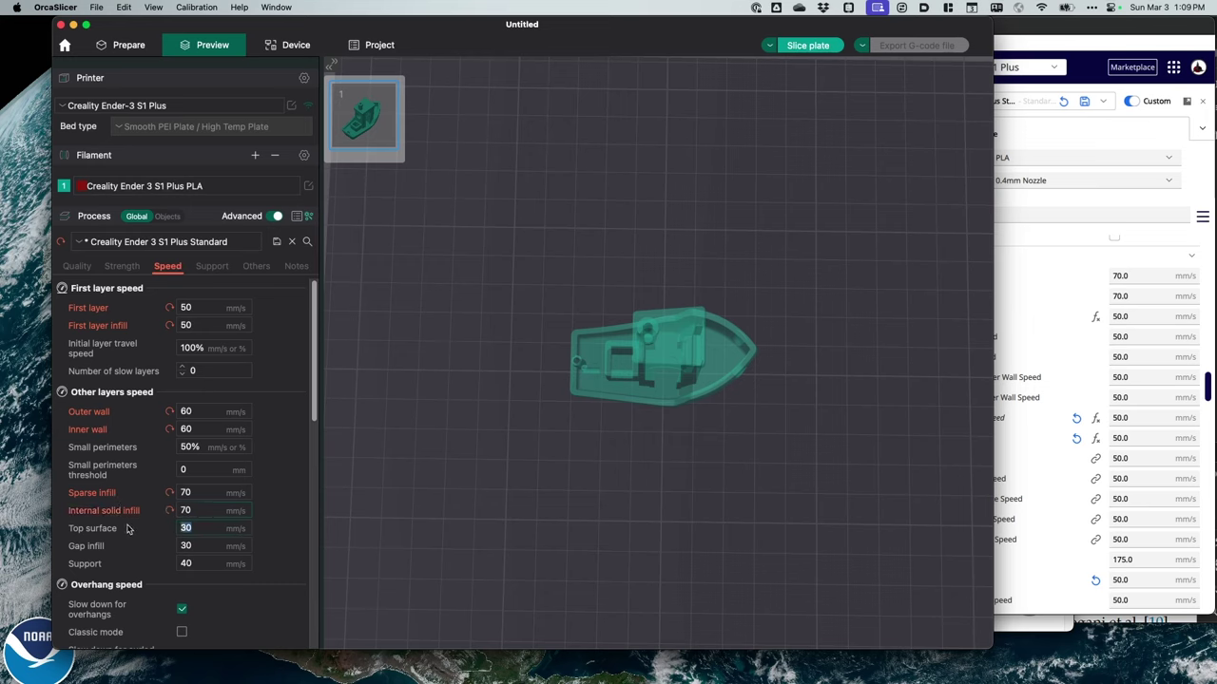
text(50)
key(Tab)
text(50)
key(Tab)
text(50)
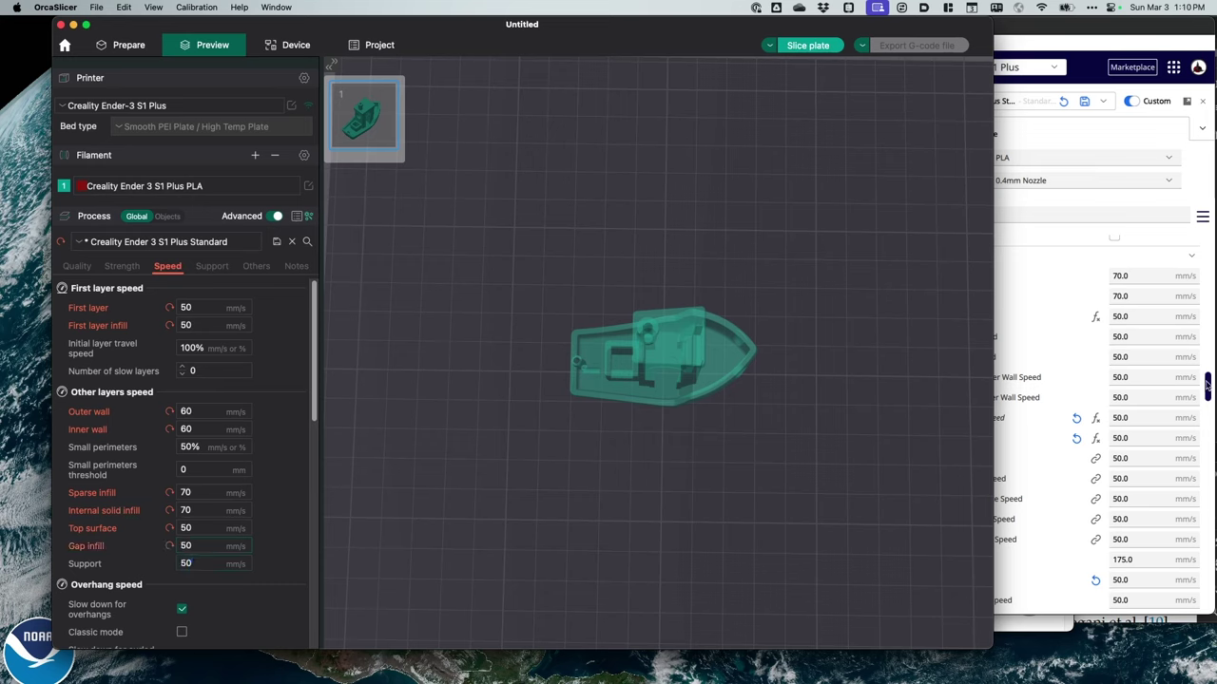
click(1207, 380)
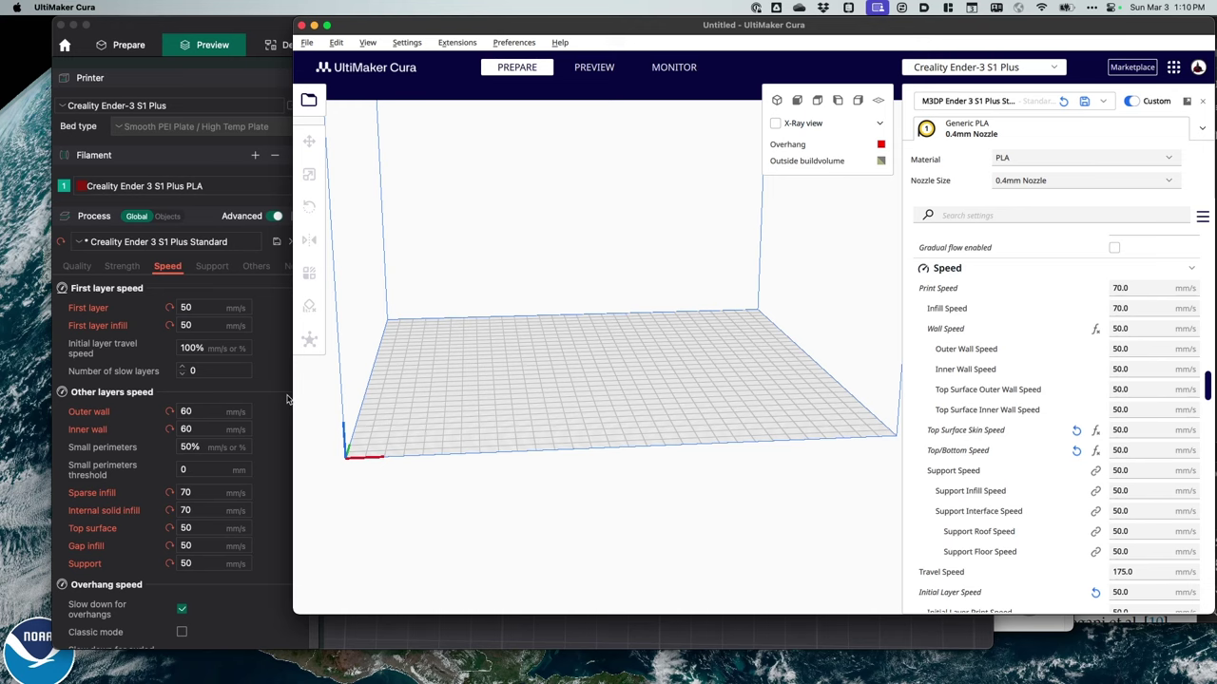
Step: Re-slice the Benchy with the new speeds, estimating 1h17m and 11.59 g of filament
click(188, 492)
scroll(263, 429, down, 5)
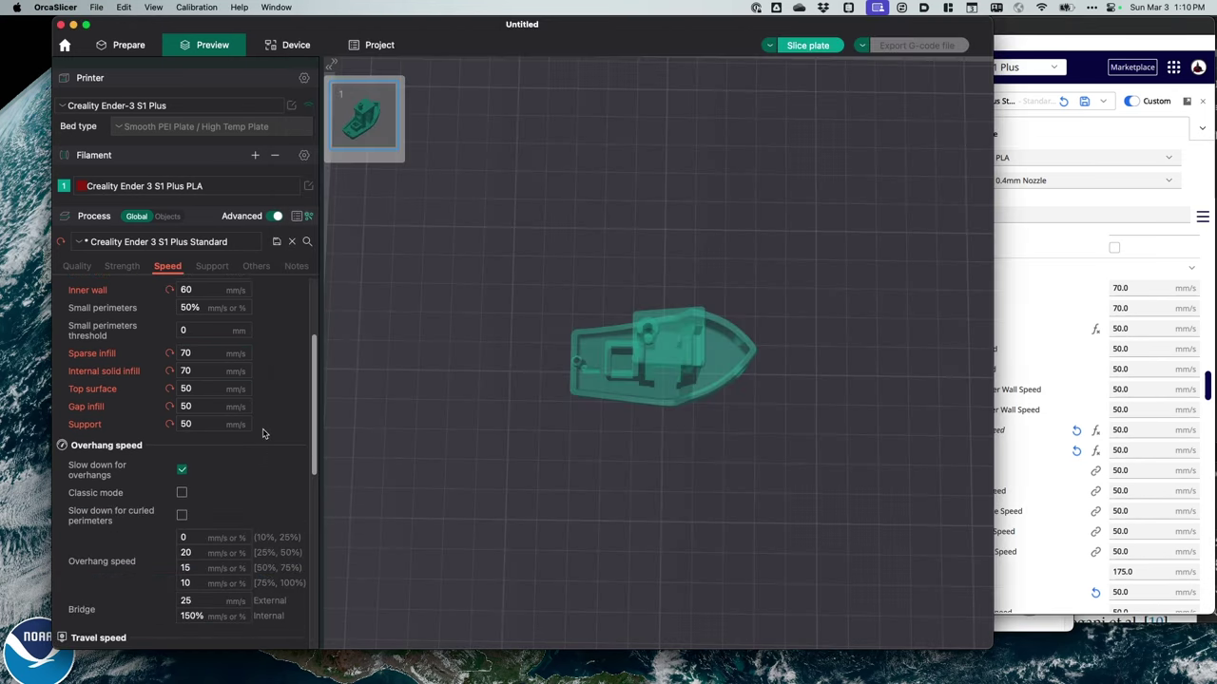
scroll(286, 418, up, 5)
click(782, 45)
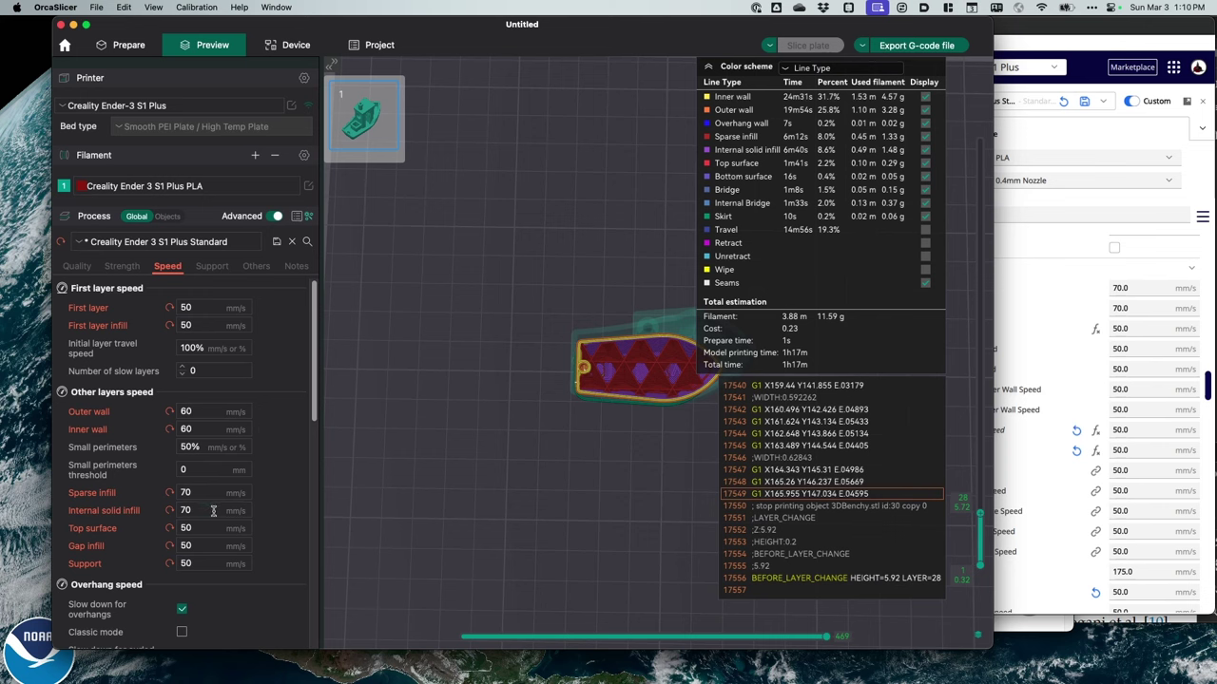
scroll(317, 321, down, 1)
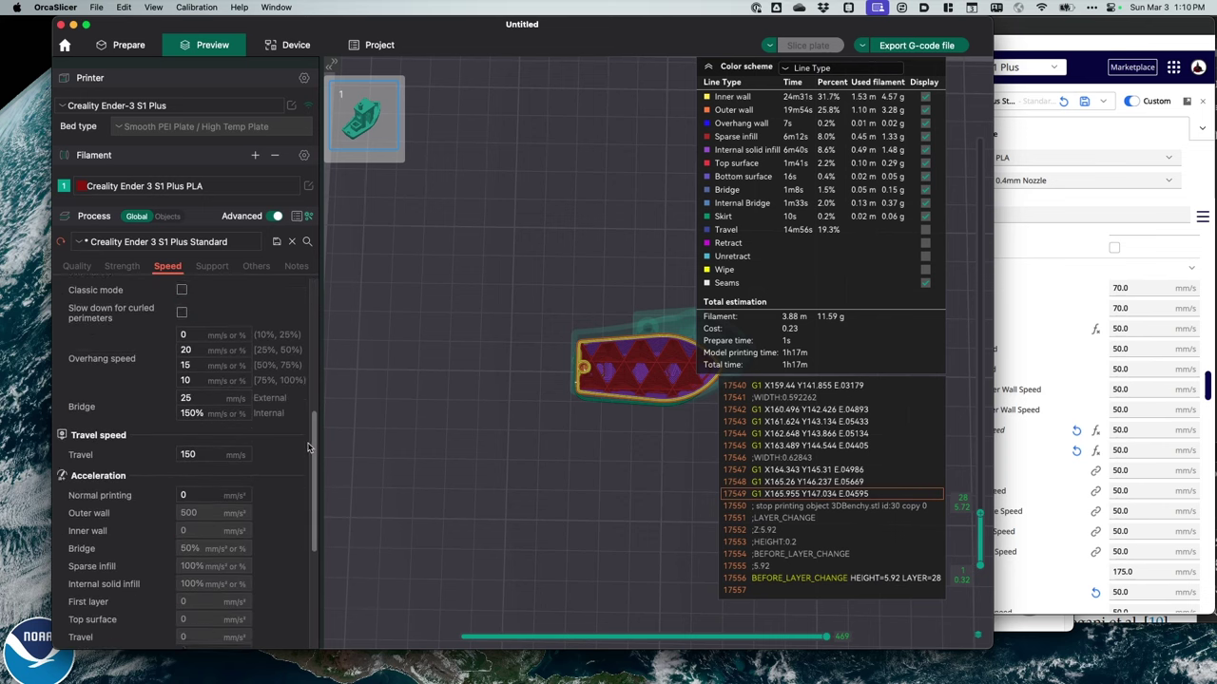
drag(307, 451, 319, 336)
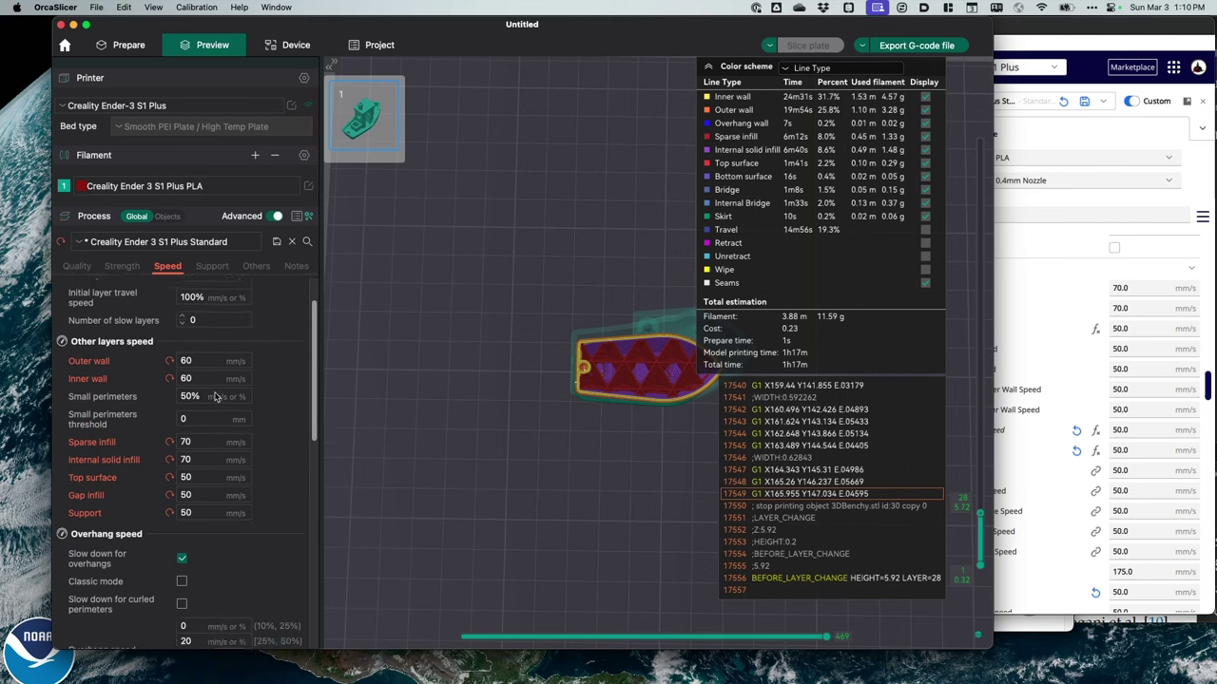
scroll(217, 396, down, 3)
scroll(219, 397, up, 5)
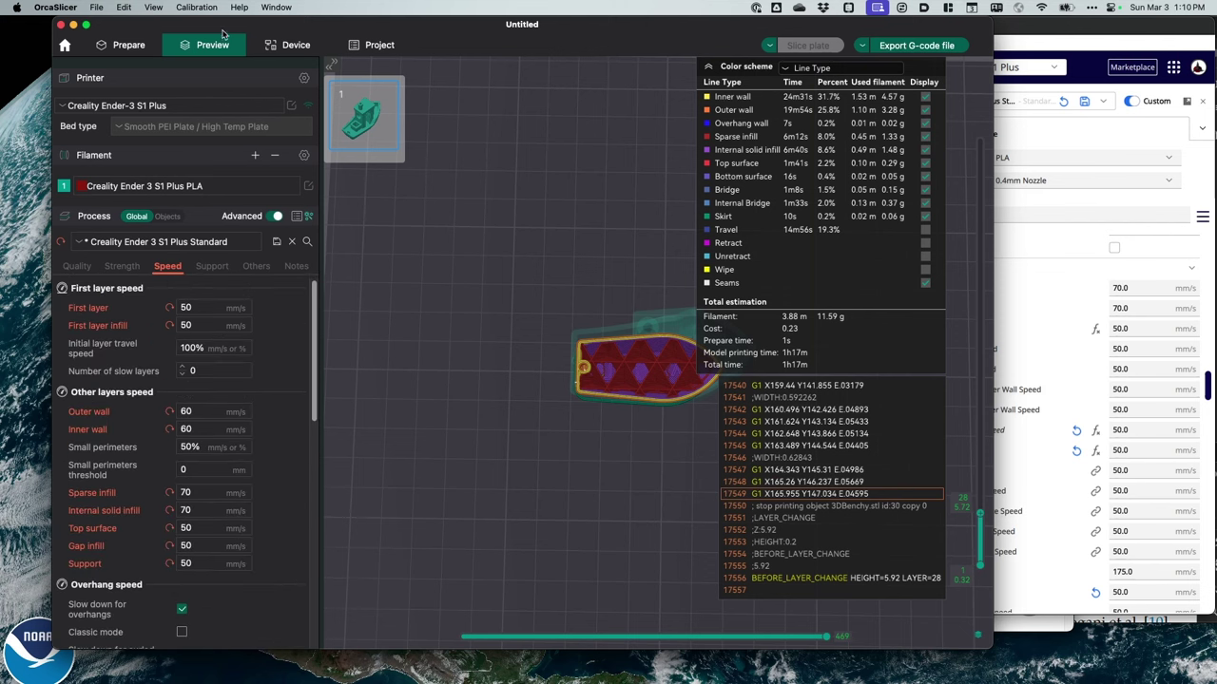
Step: Look through the Calibration menu and close it without choosing a test
click(197, 7)
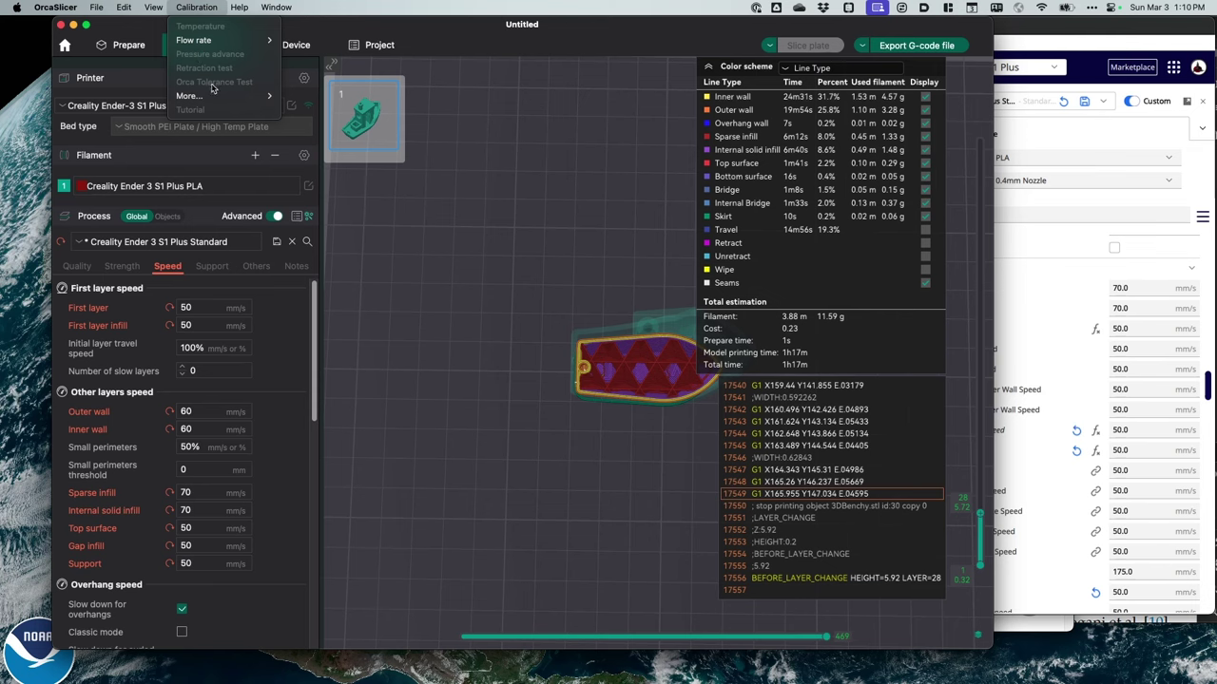
mouse_move(189, 97)
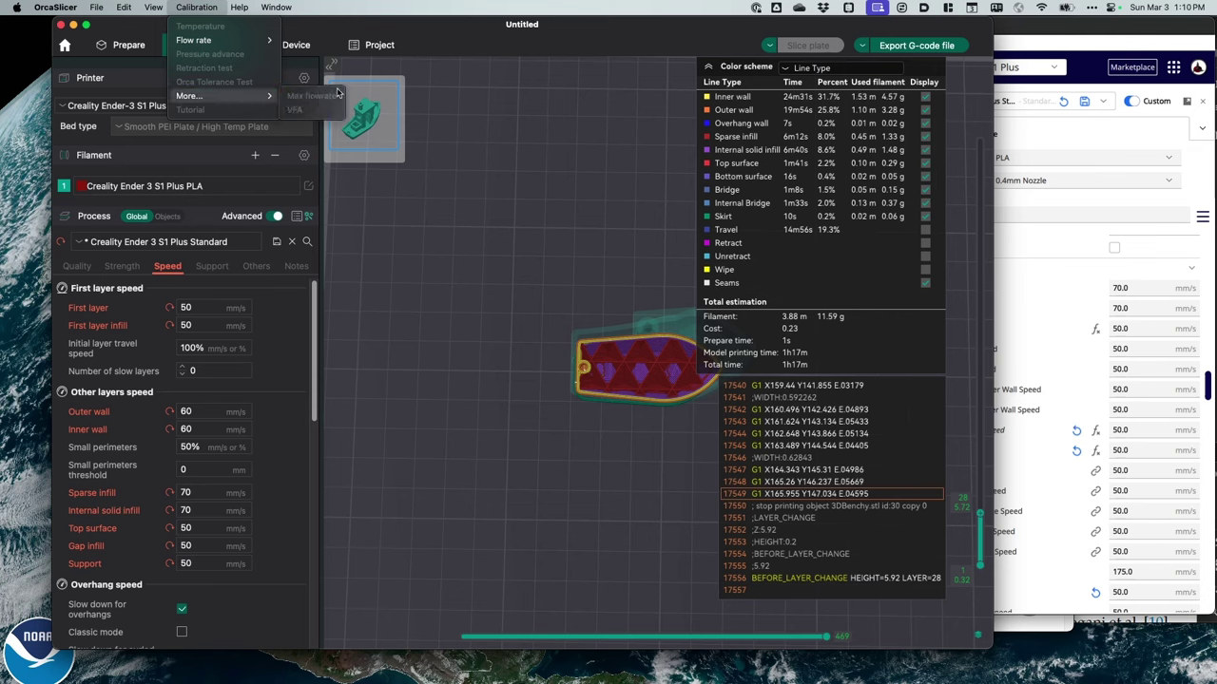
click(318, 337)
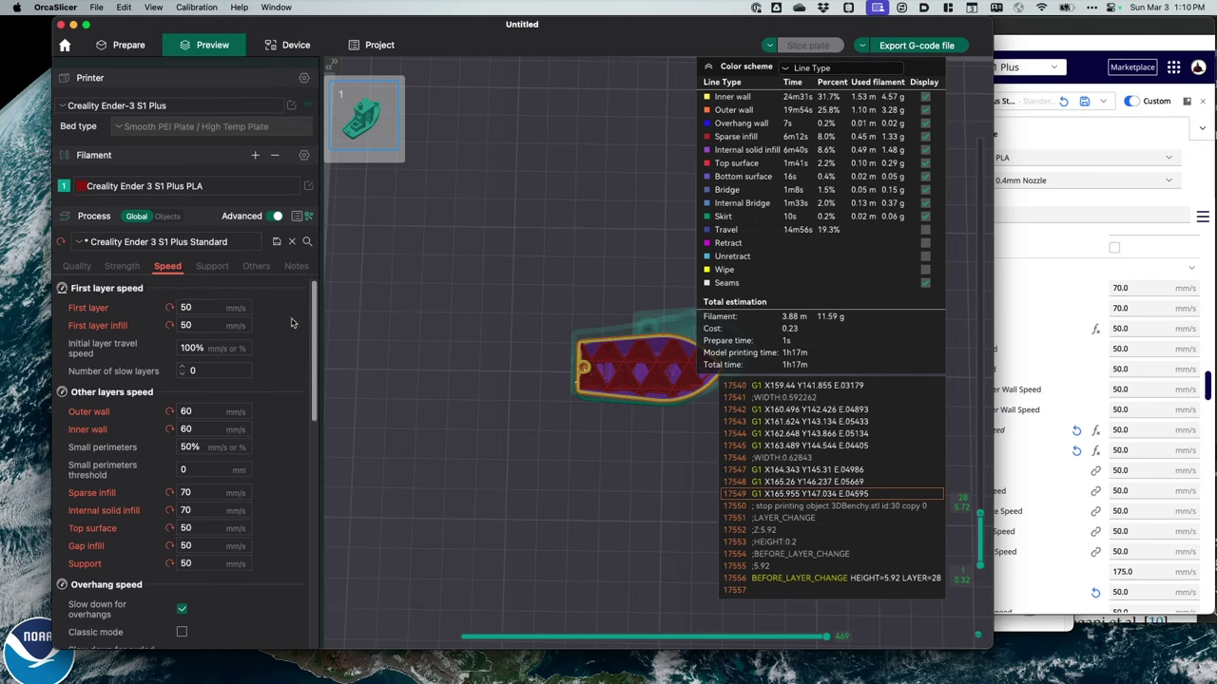
Step: Raise Number of slow layers to 1 and review the speed settings
click(184, 368)
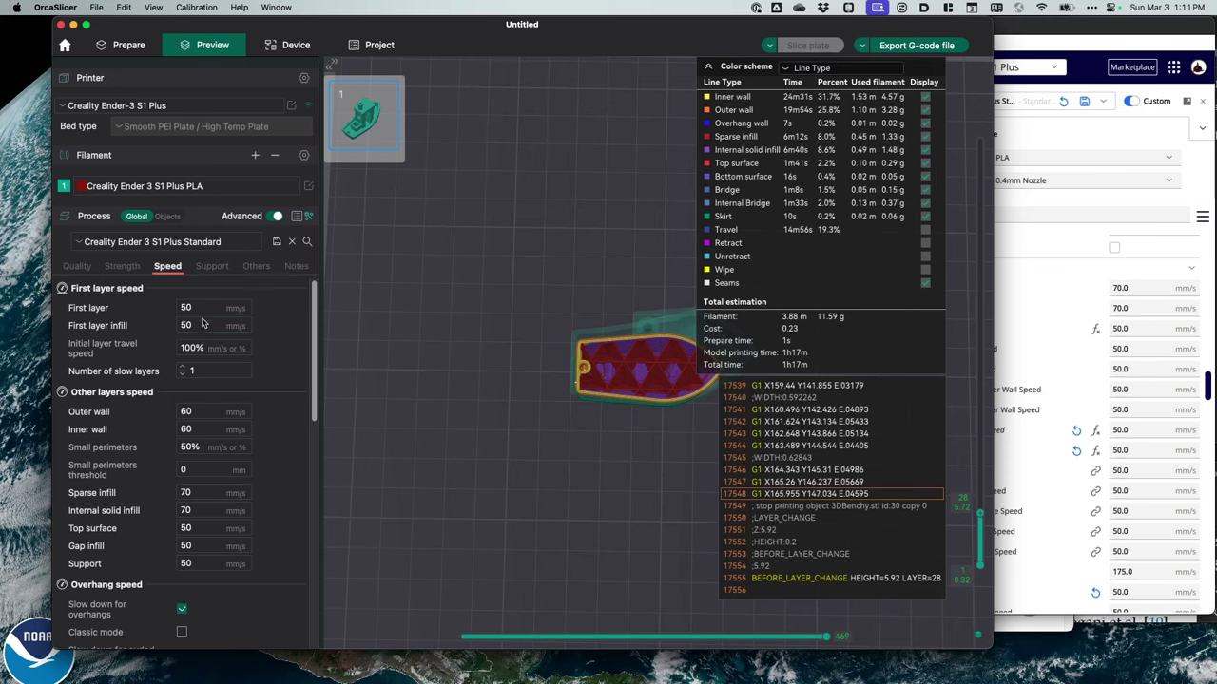
scroll(238, 369, down, 10)
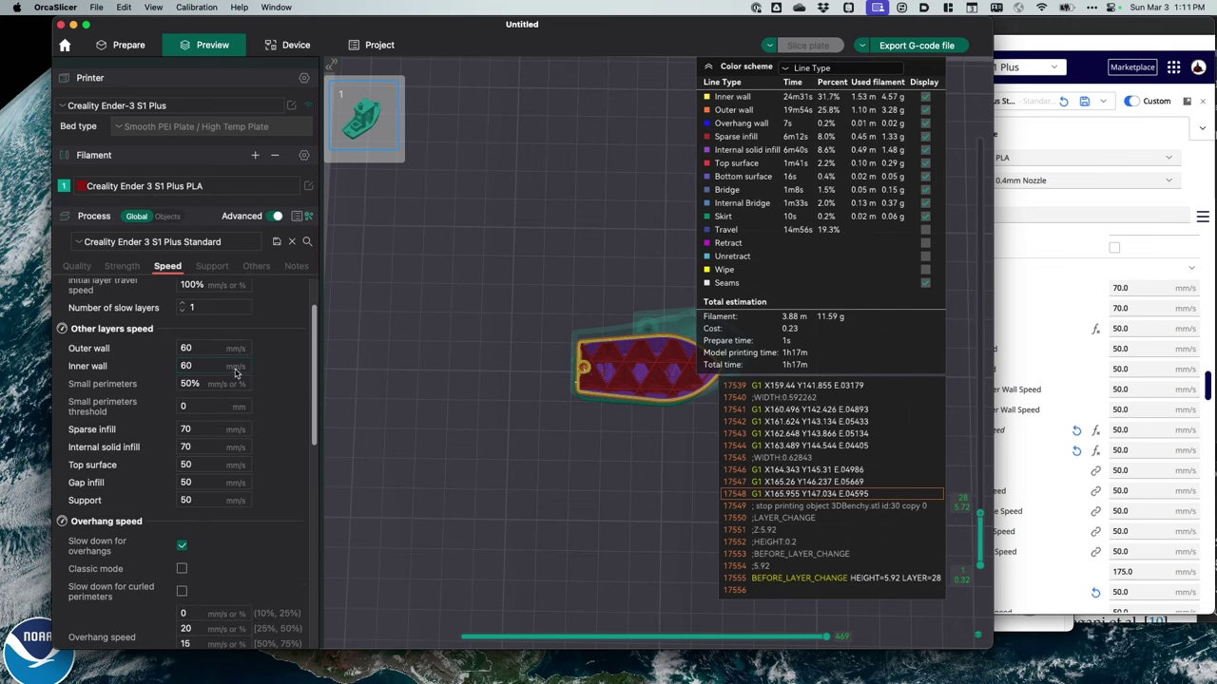
scroll(255, 371, down, 2)
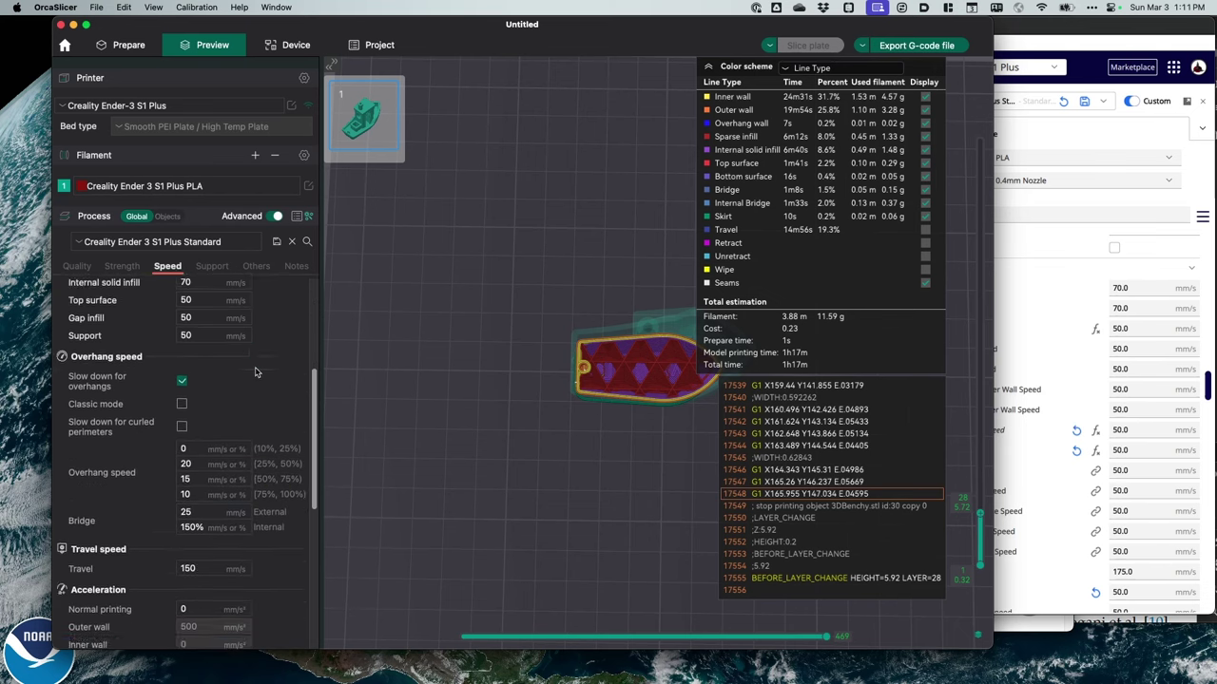
scroll(258, 371, up, 15)
scroll(268, 371, down, 10)
scroll(270, 371, up, 6)
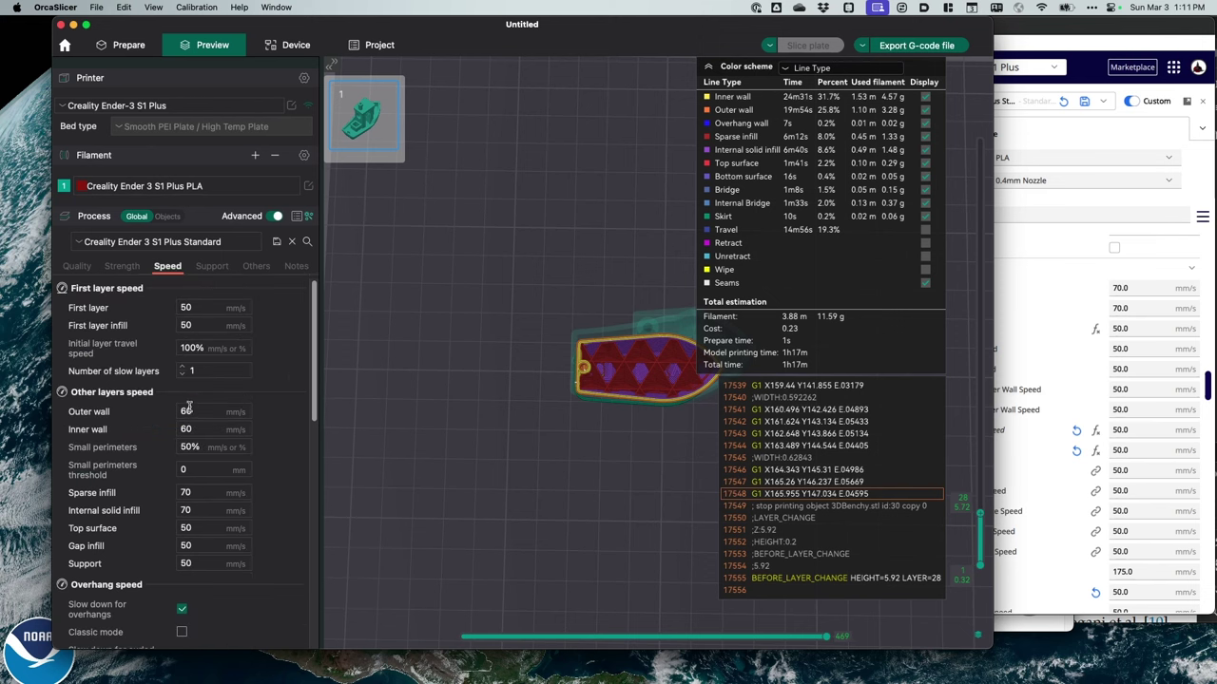
Step: Enable tree supports restricted to the build plate only
click(212, 266)
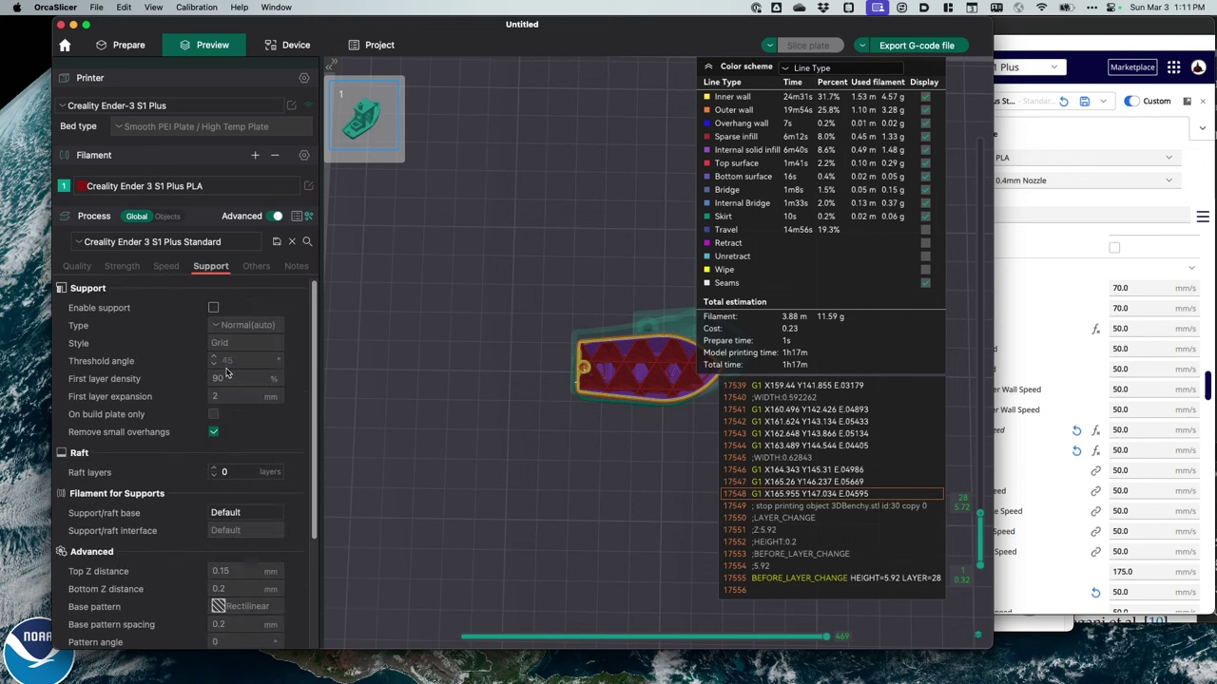
click(213, 309)
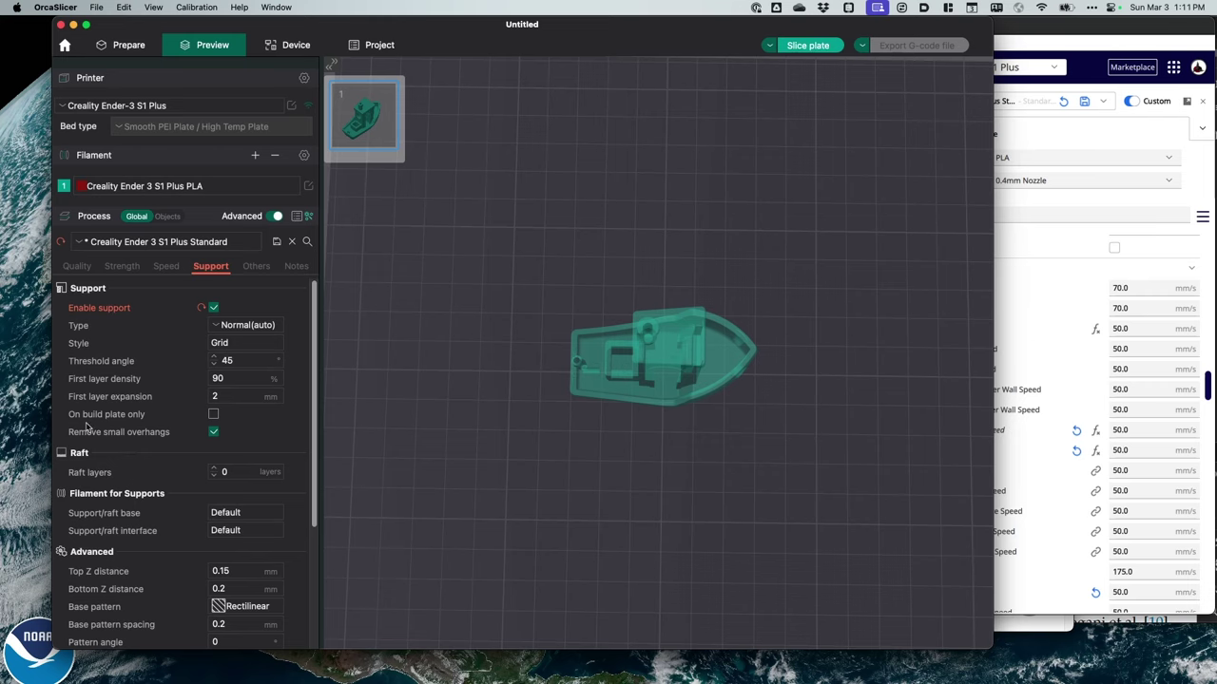
click(115, 417)
click(242, 325)
click(229, 362)
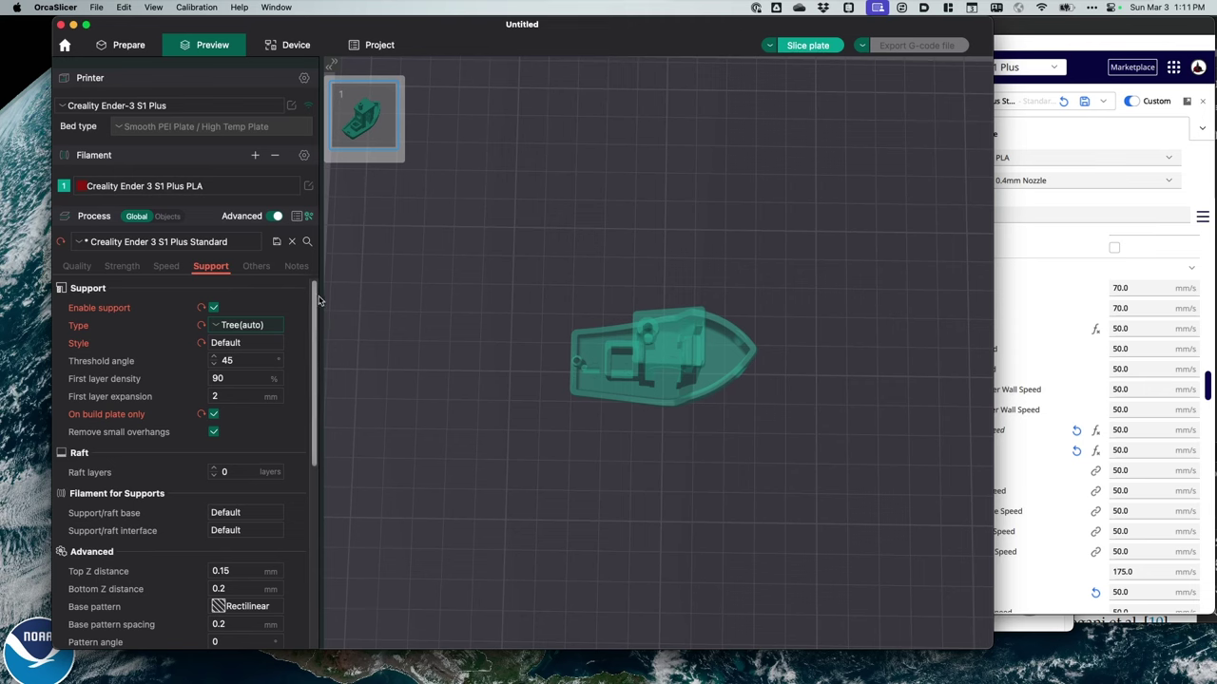
Step: Try the Rectilinear grid support base pattern, then keep Rectilinear
scroll(305, 333, down, 5)
click(247, 391)
click(247, 394)
click(238, 391)
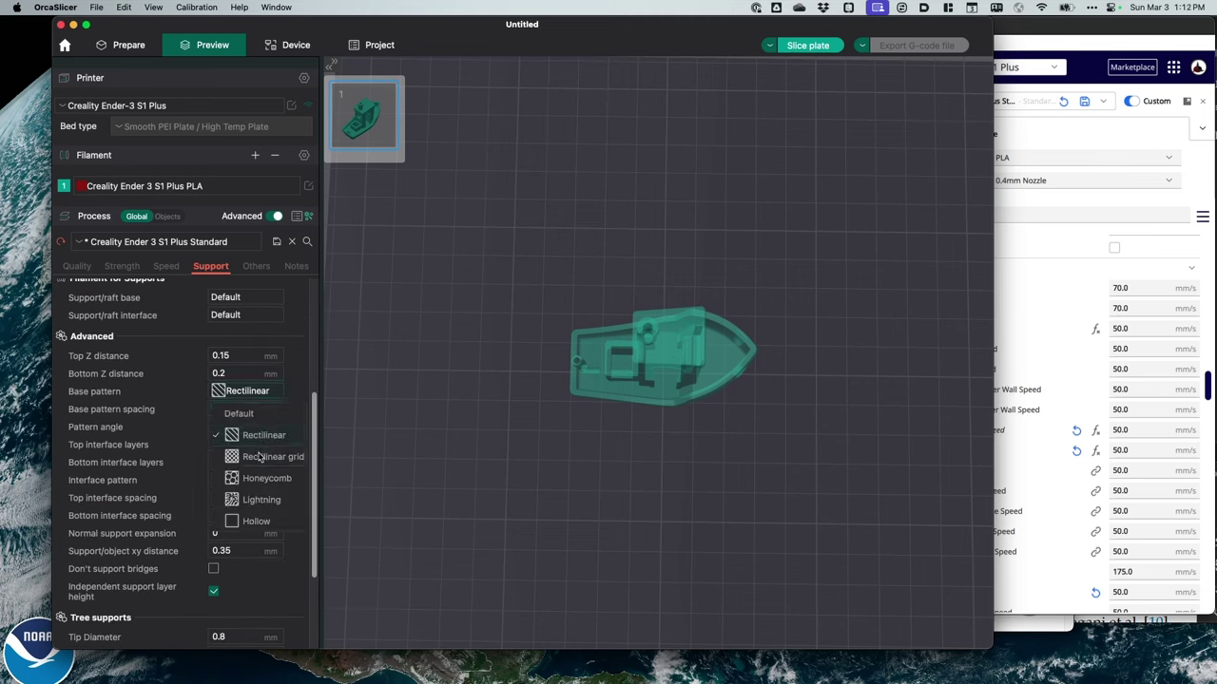
click(259, 457)
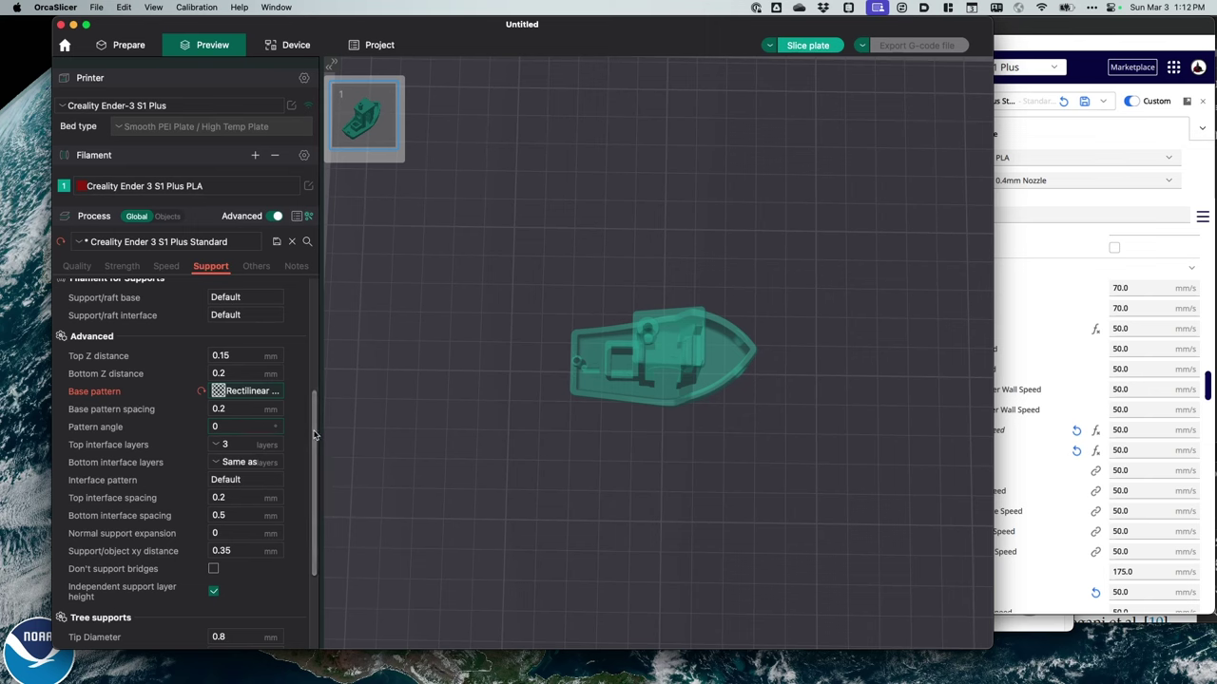
scroll(266, 434, up, 2)
click(255, 455)
click(249, 503)
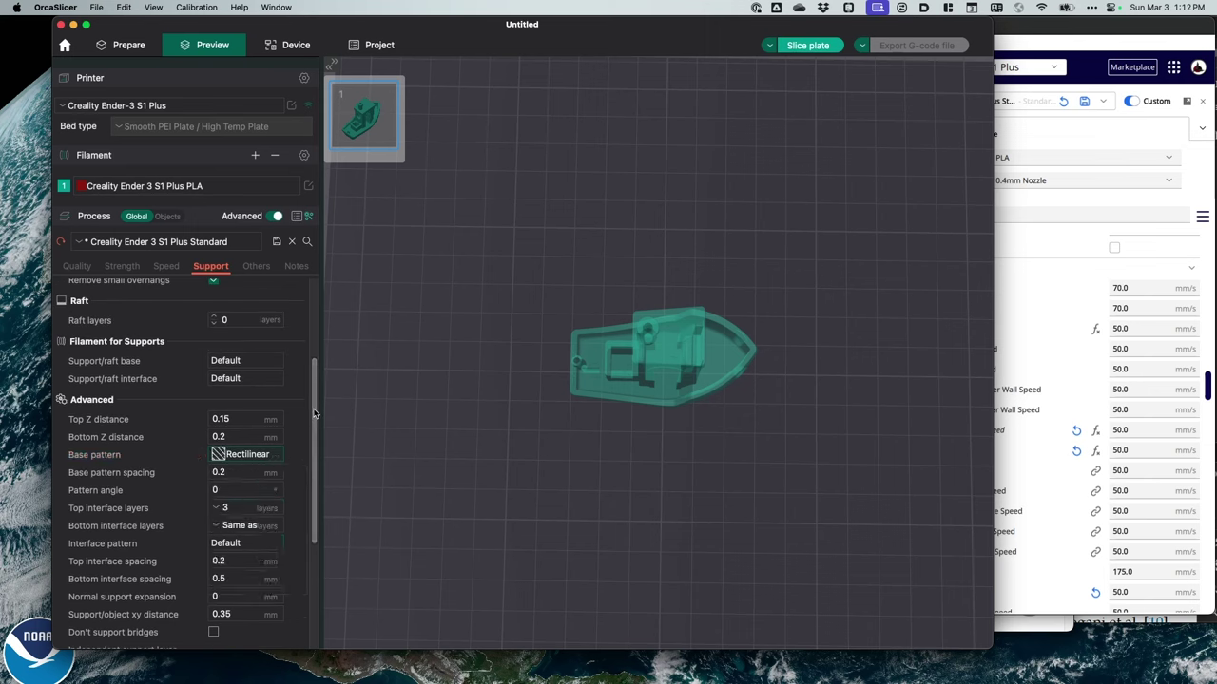
scroll(223, 428, down, 2)
Step: Set top interface spacing to 0.3 mm, then disable support generation
double_click(219, 422)
text(0.3)
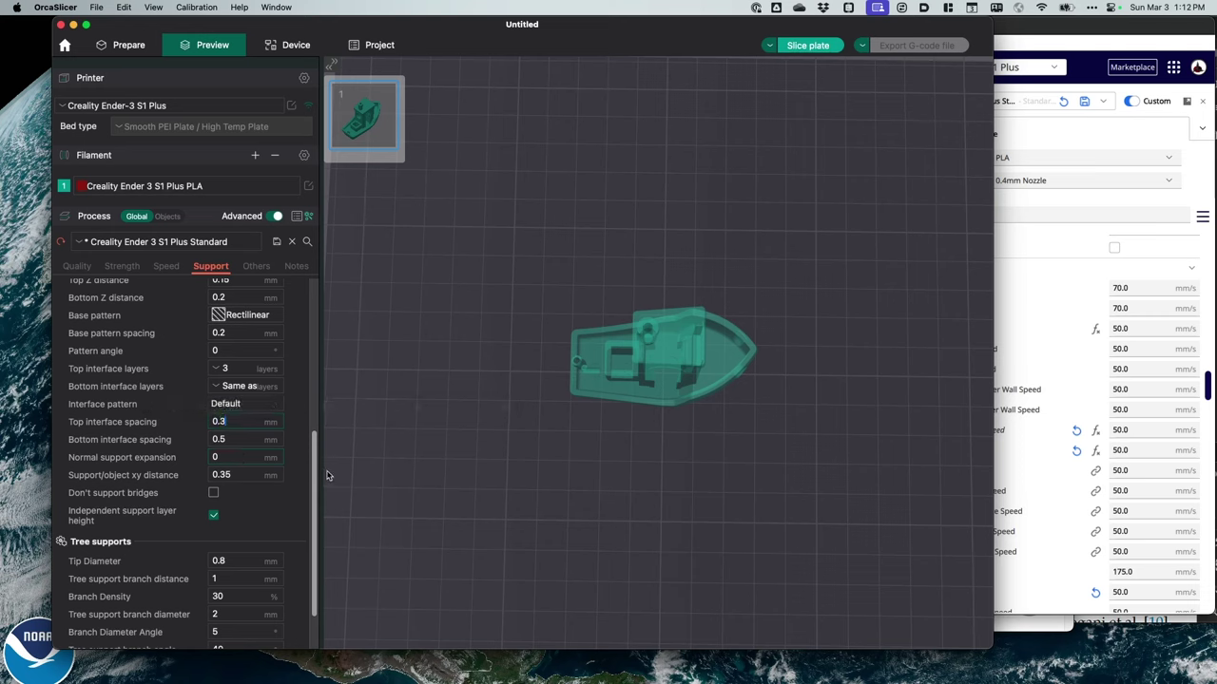
scroll(319, 465, down, 2)
scroll(317, 463, up, 3)
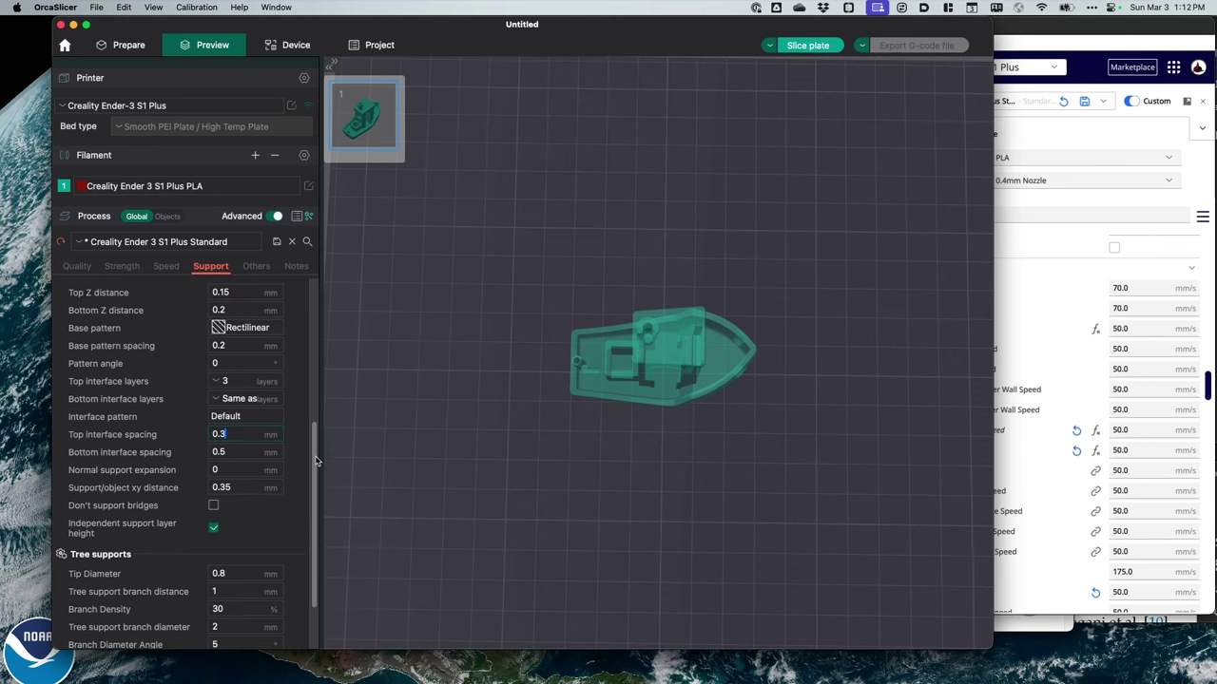
drag(317, 463, 307, 415)
scroll(307, 414, down, 5)
scroll(307, 414, up, 5)
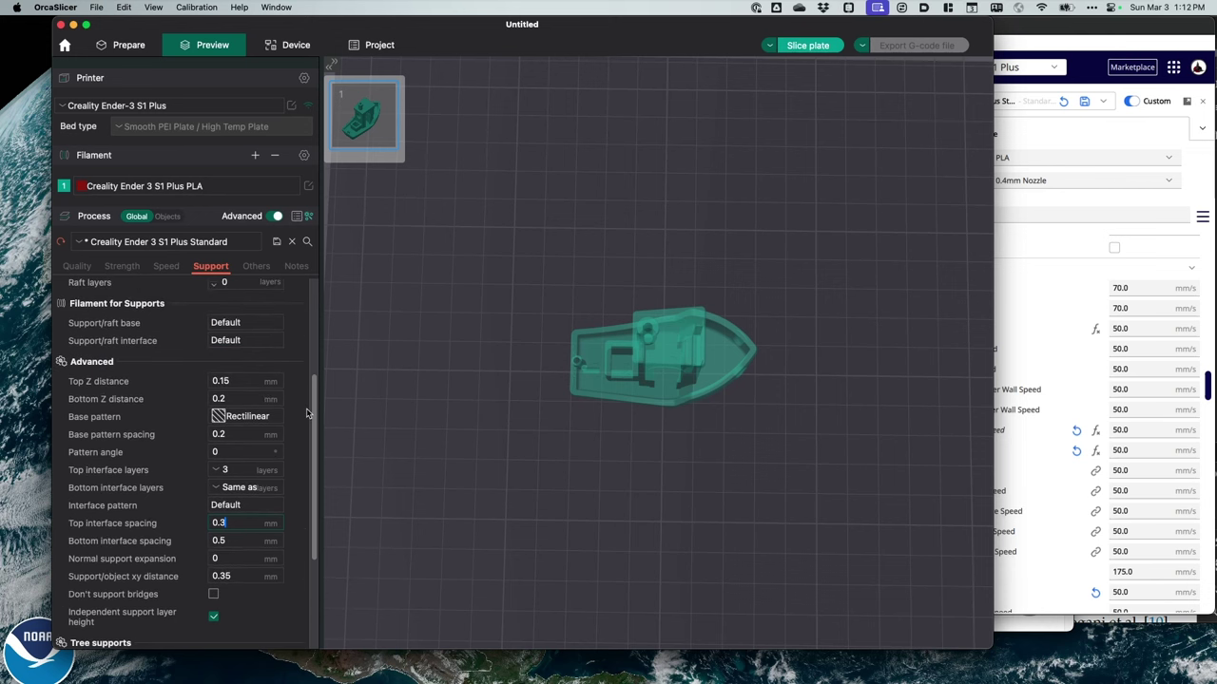
scroll(307, 415, up, 5)
click(213, 308)
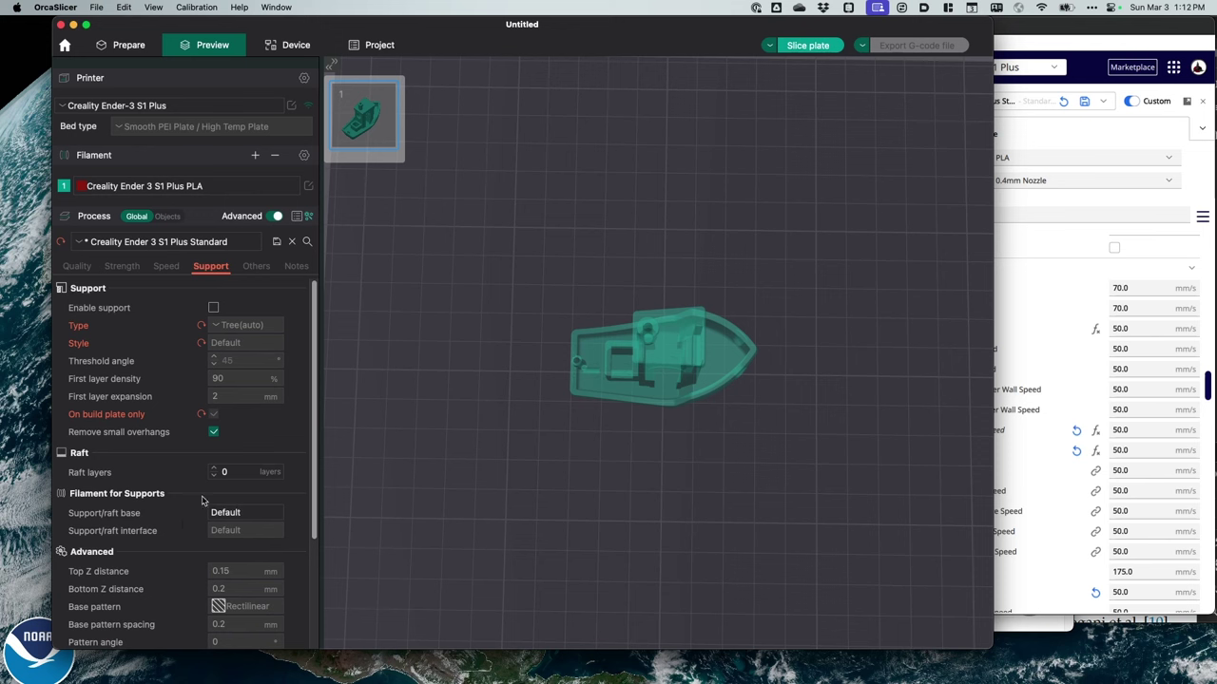
Step: Set the skirt to 5 mm distance and 1-layer height, re-slicing to 1h16m, 11.45 g
click(810, 46)
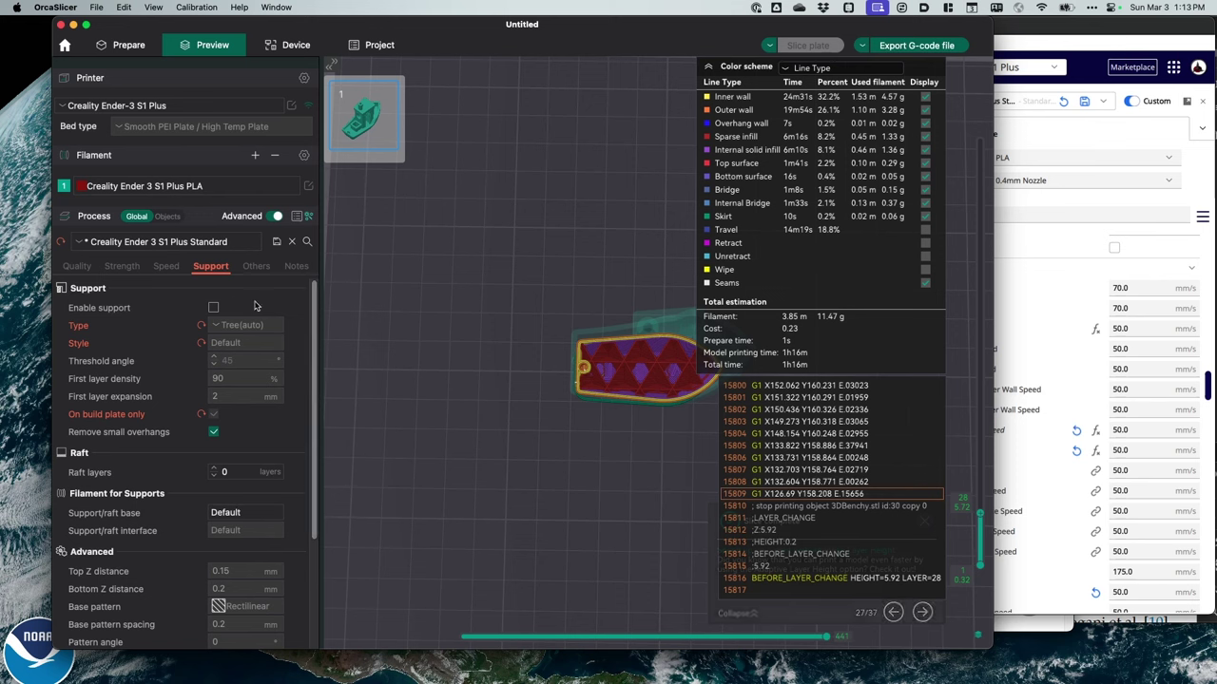
click(255, 266)
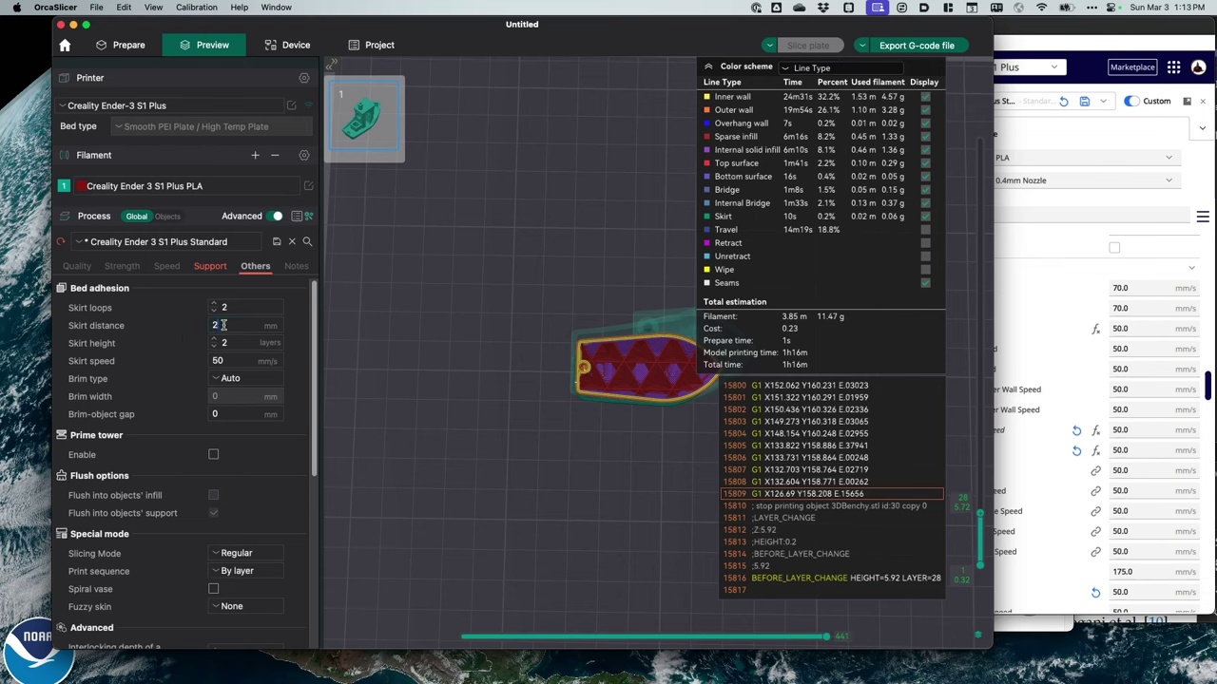
drag(218, 326, 167, 326)
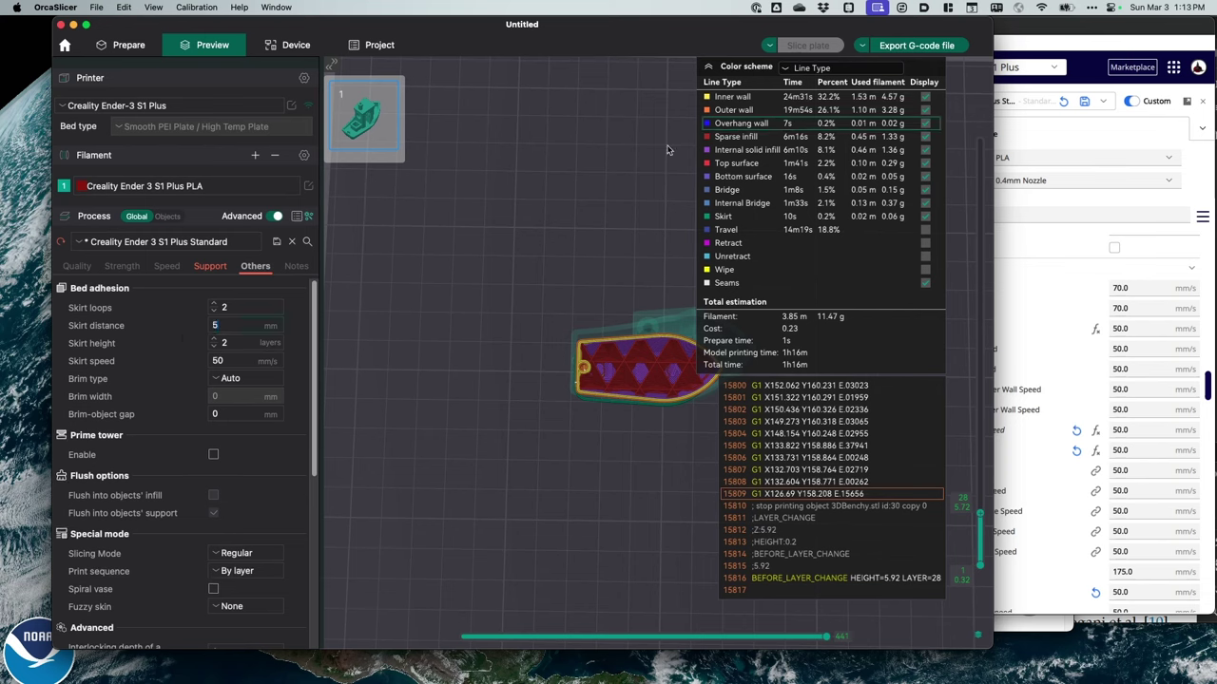
key(Return)
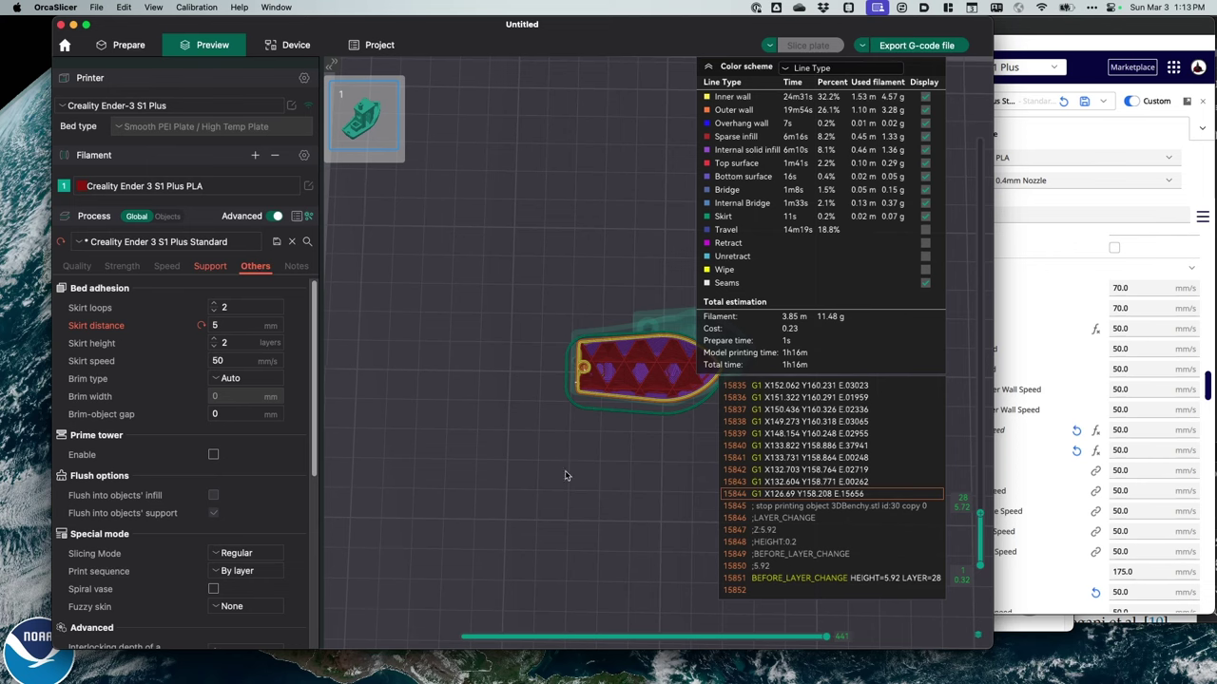
click(213, 346)
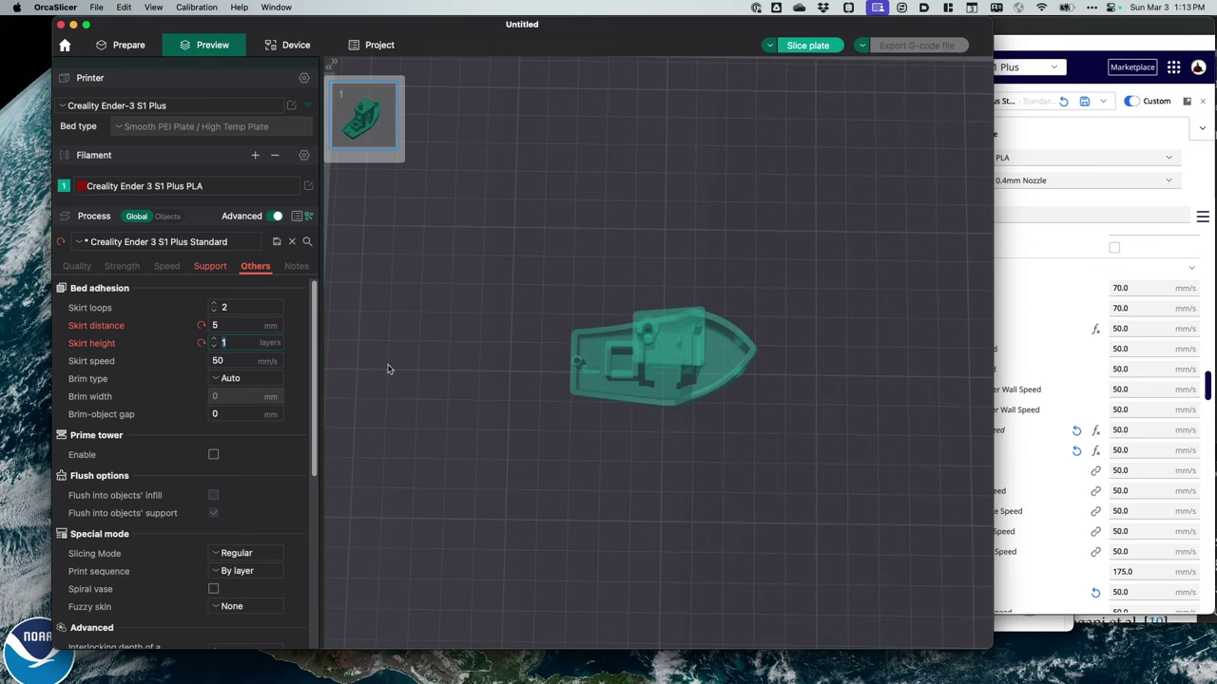
click(808, 45)
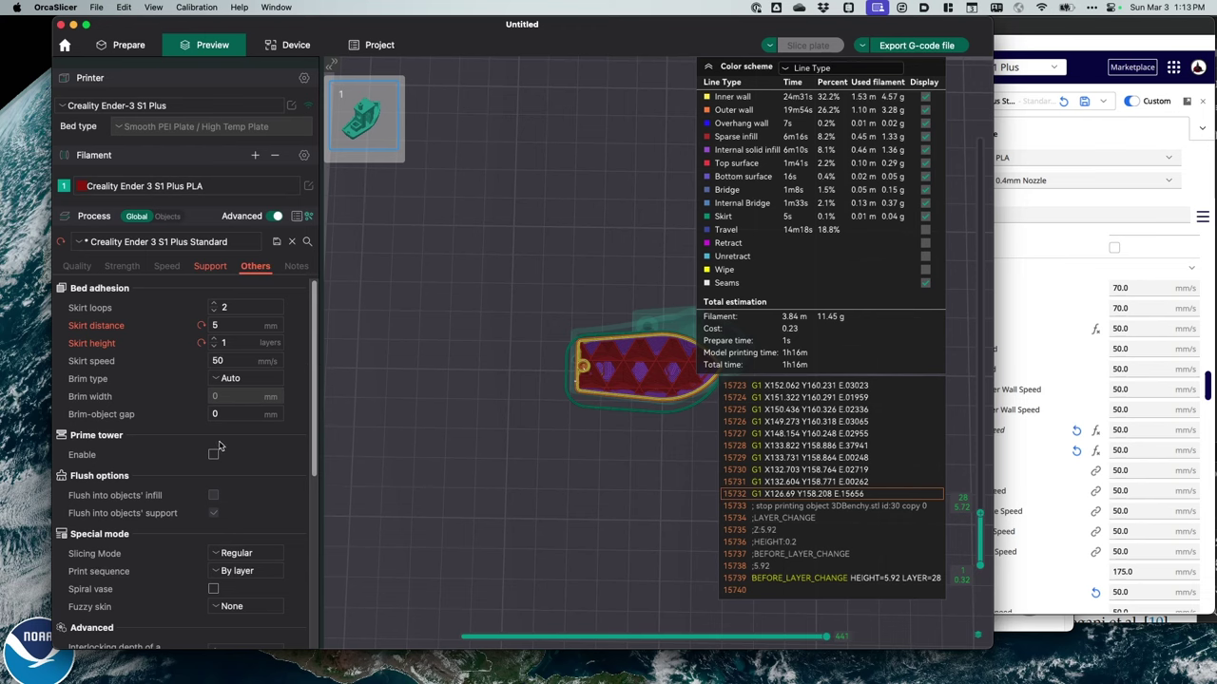
Step: Slice with a trial 5 mm outer-only brim
click(219, 379)
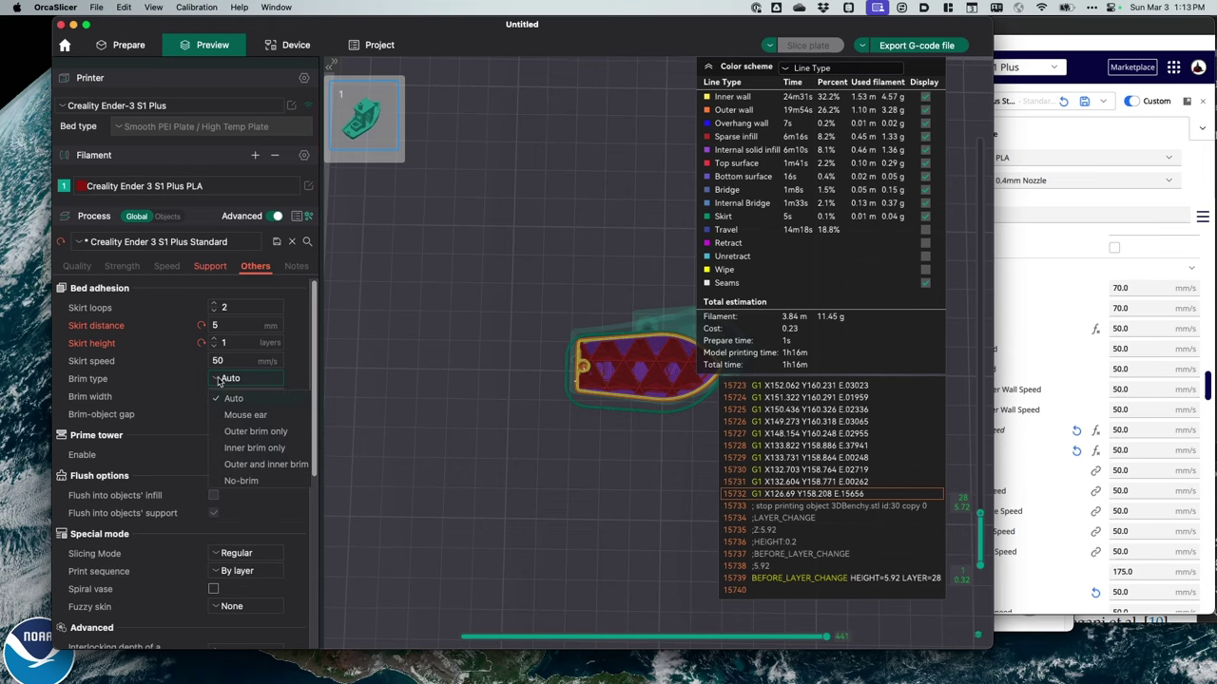
click(237, 465)
double_click(213, 397)
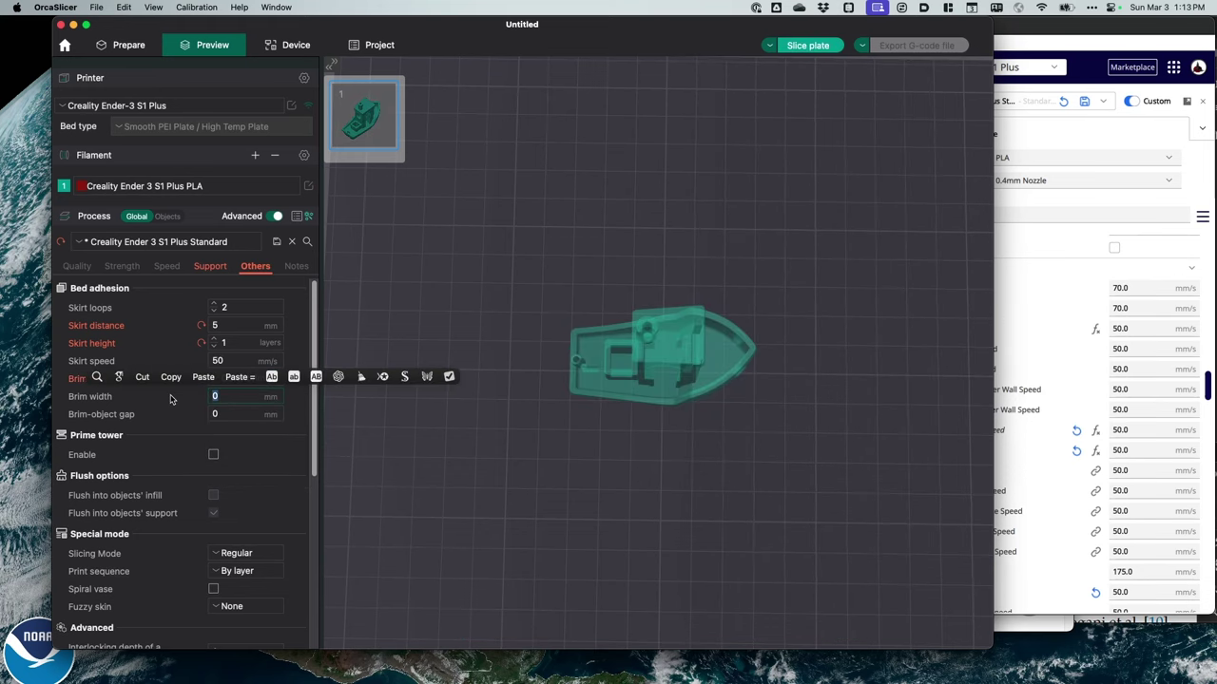
text(5)
key(Tab)
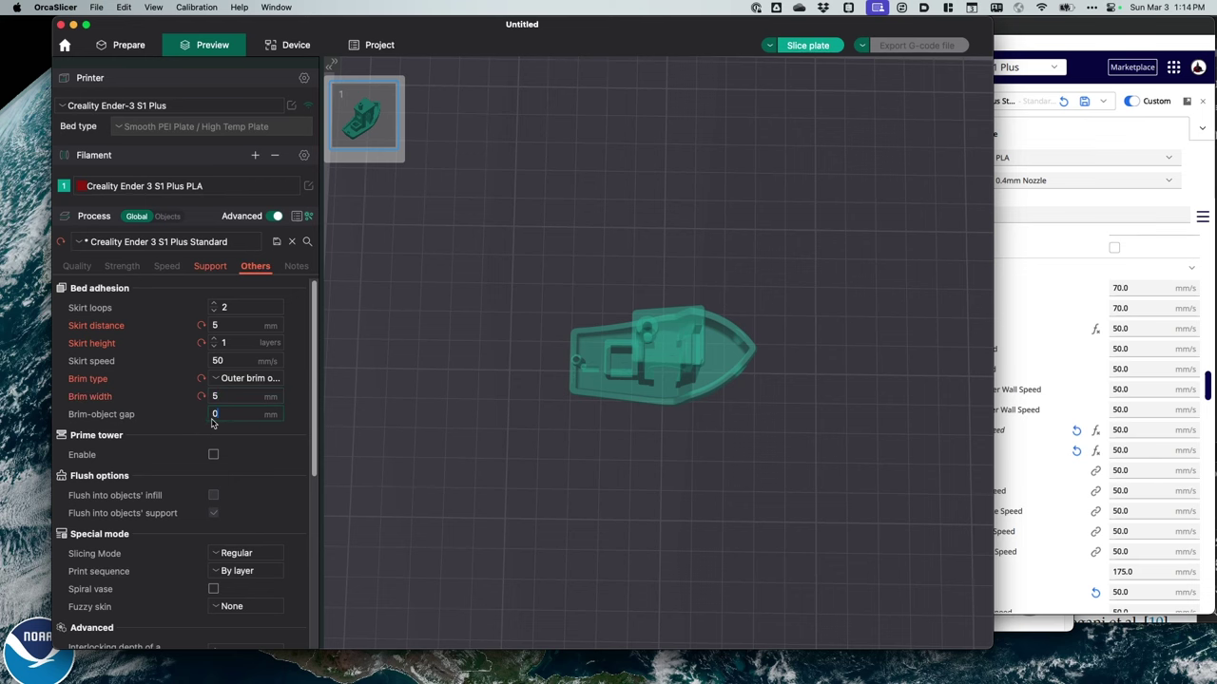
click(804, 45)
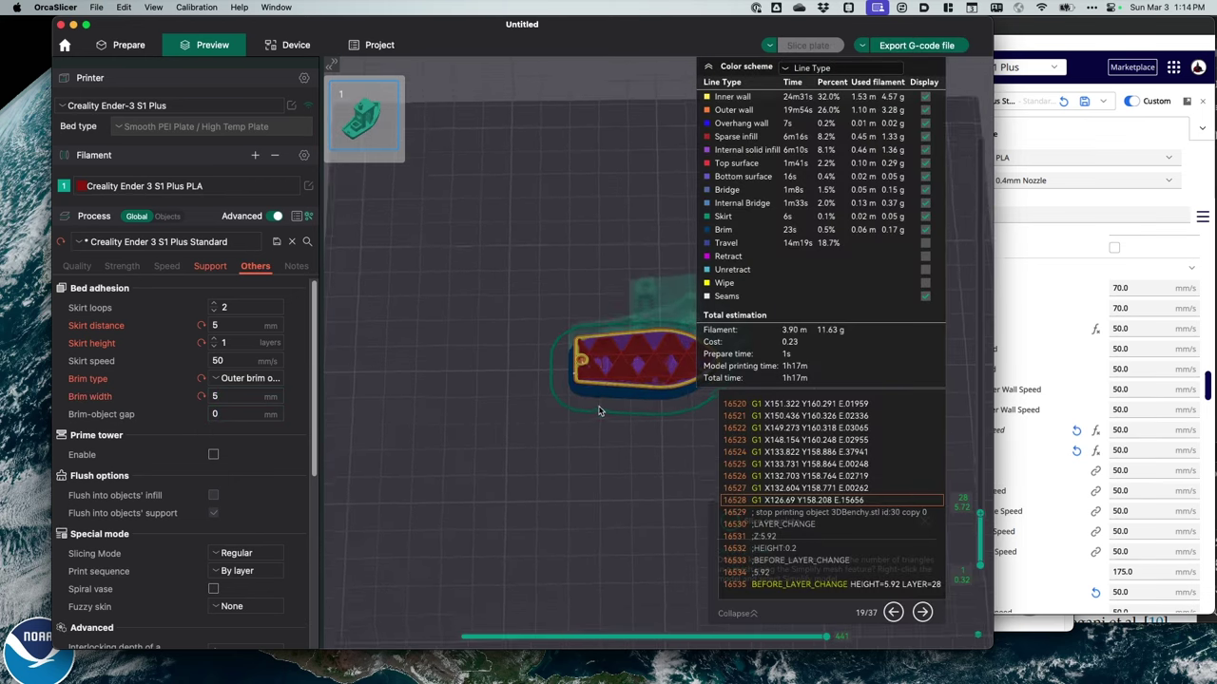
Step: Return the brim type to Auto and re-slice the plate
click(226, 378)
click(232, 398)
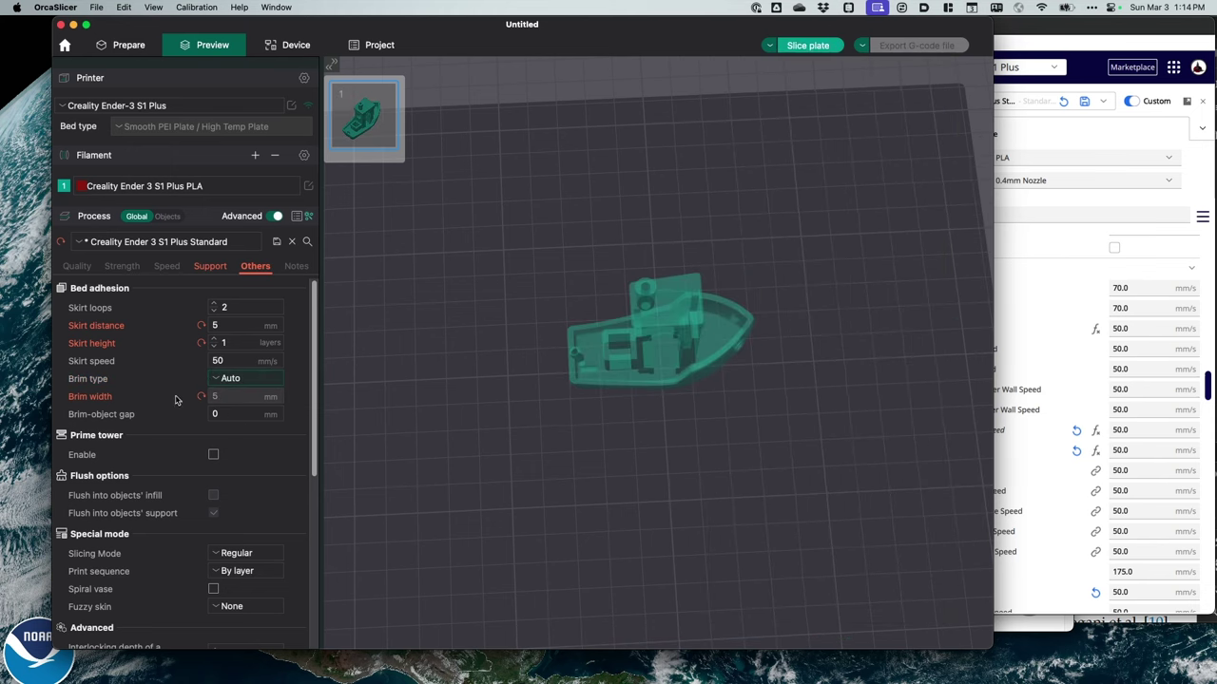
click(816, 46)
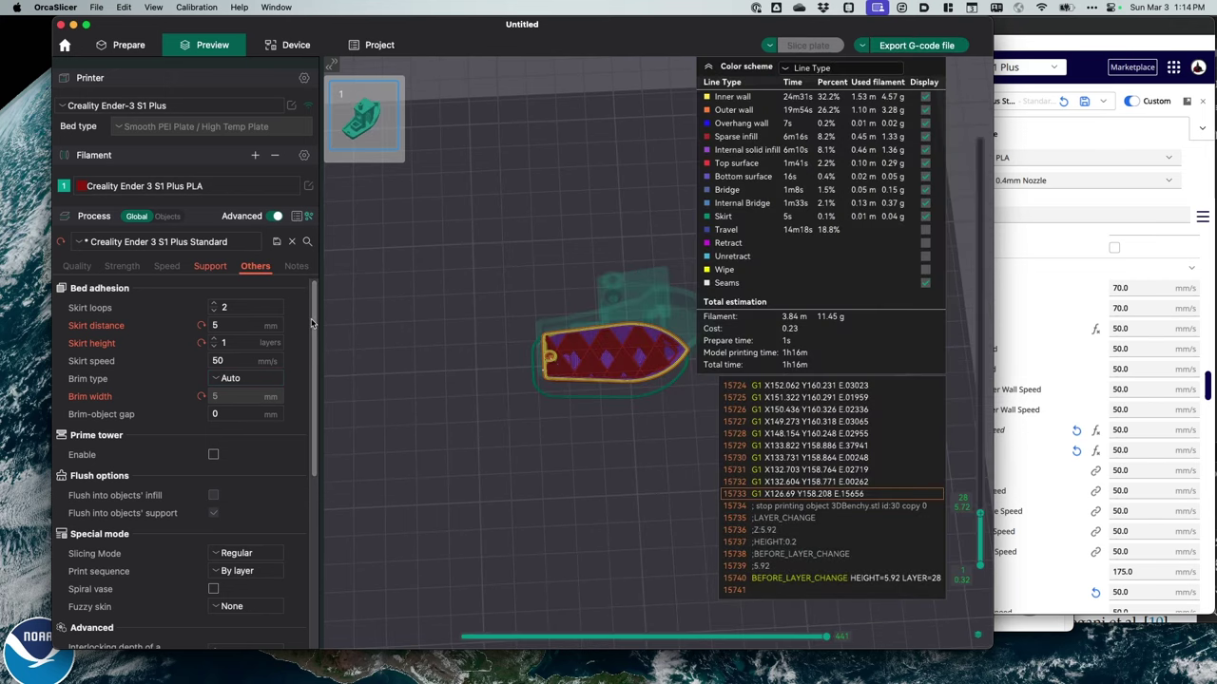
drag(315, 320, 310, 485)
Step: Enable Exclude objects and save the Creality Ender 3 S1 Plus Standard process preset
click(213, 447)
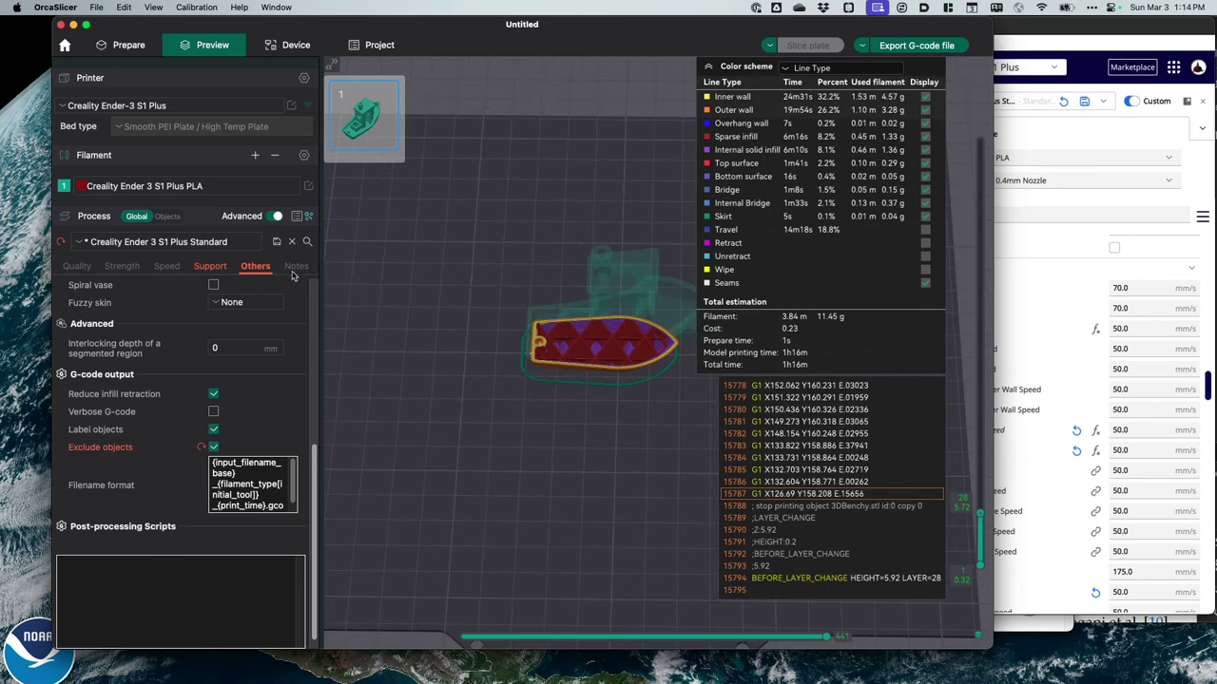
click(277, 241)
click(220, 476)
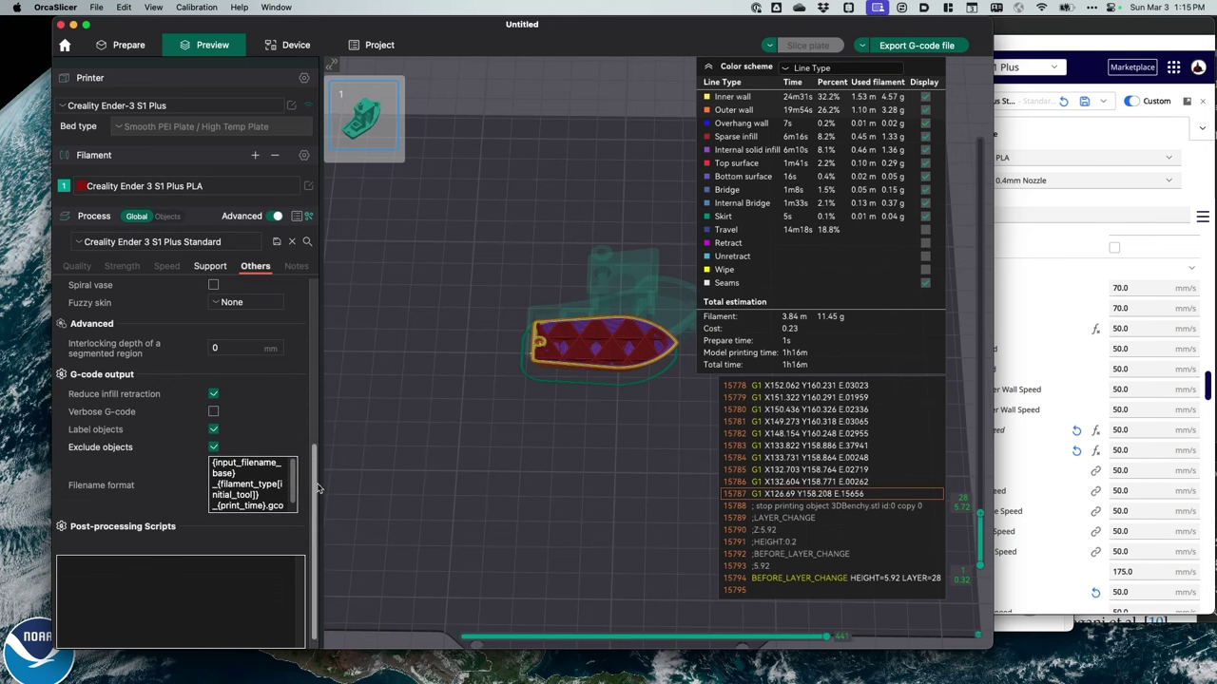
Step: Review the Quality and Strength settings of the saved preset
scroll(318, 488, up, 10)
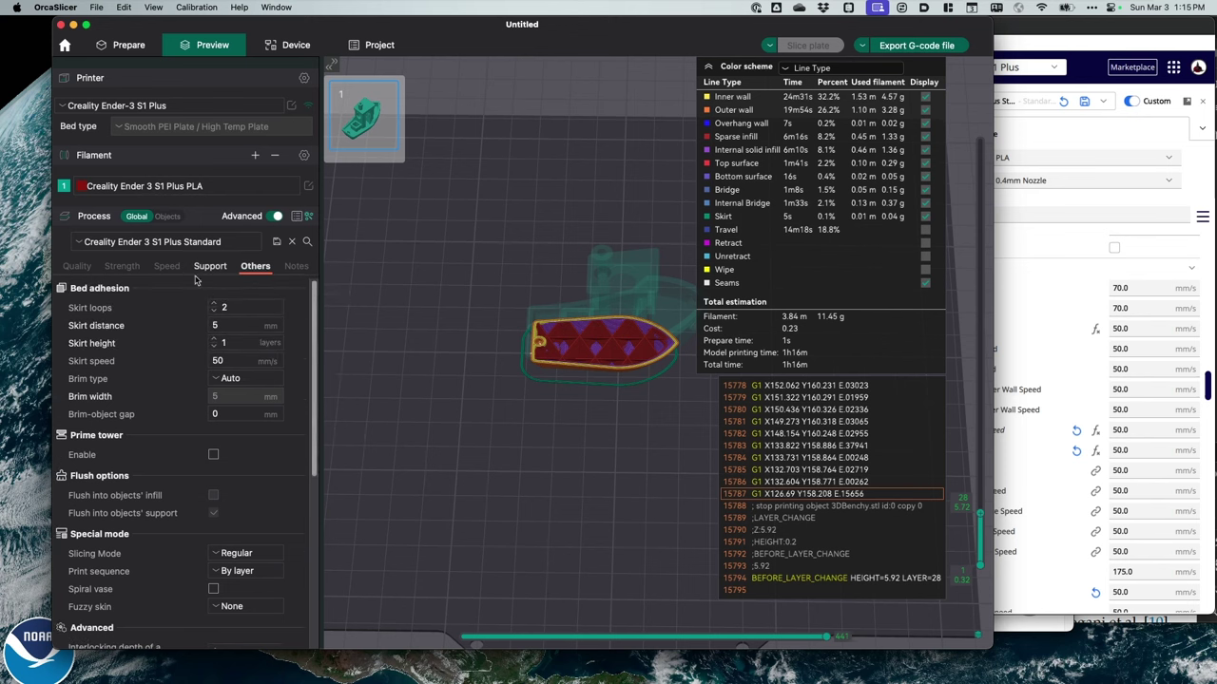
click(80, 266)
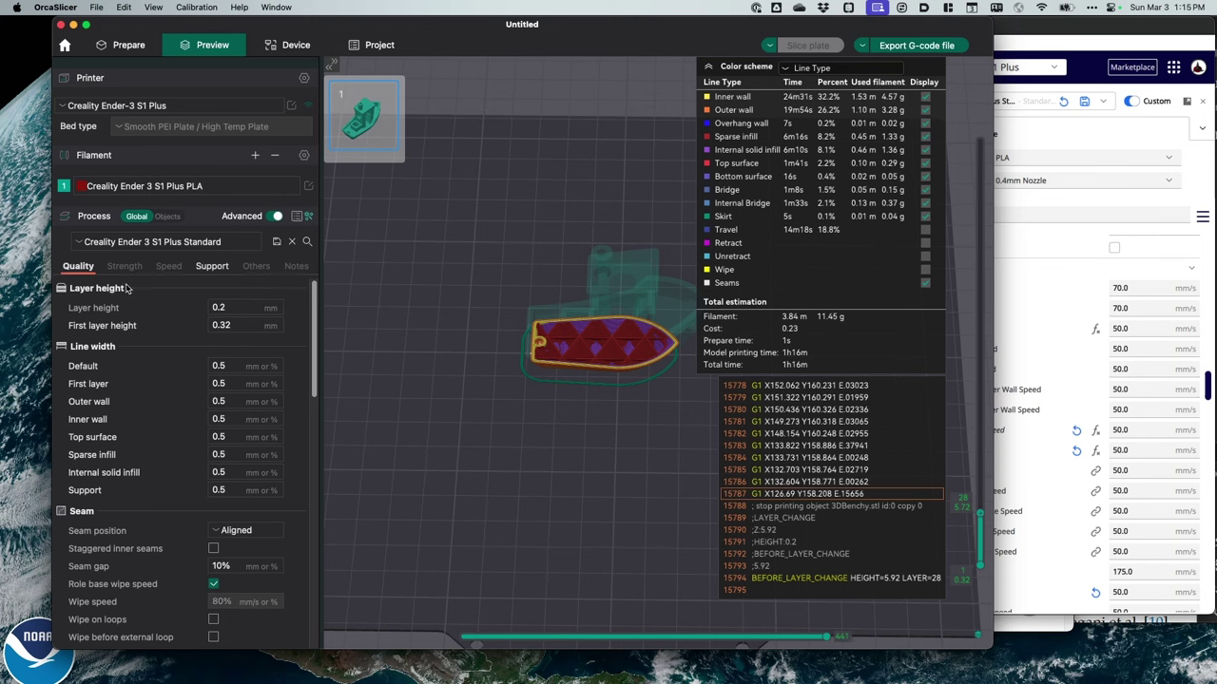
click(124, 267)
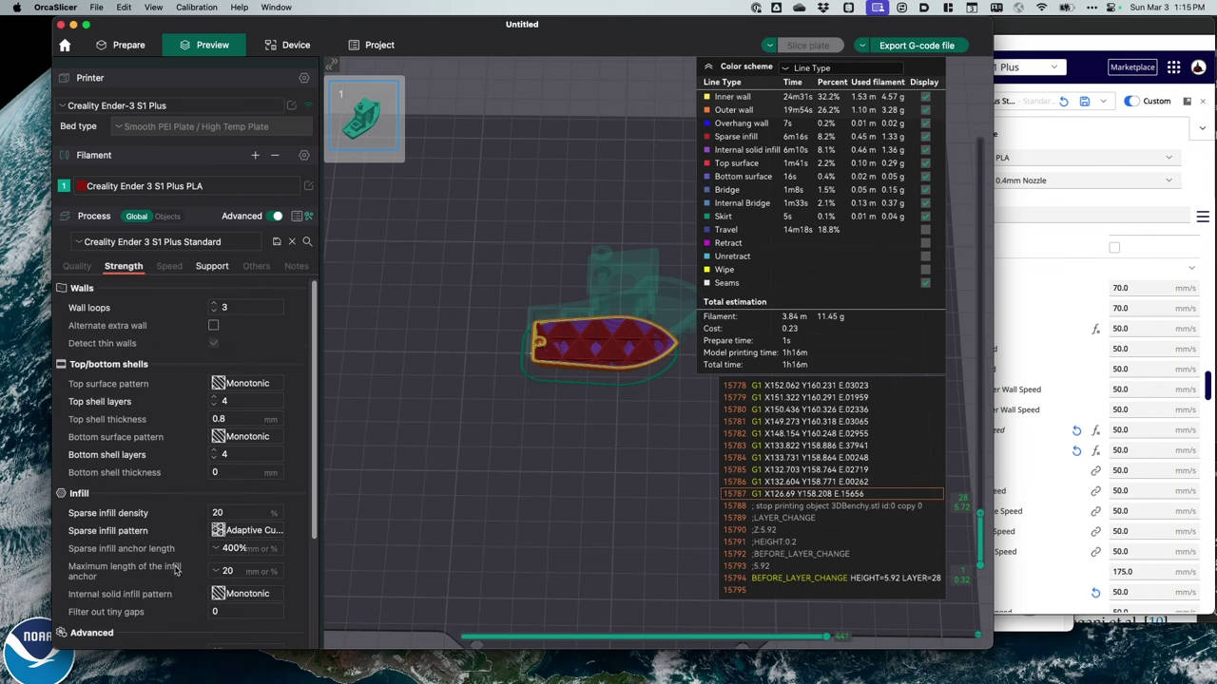
scroll(189, 467, down, 3)
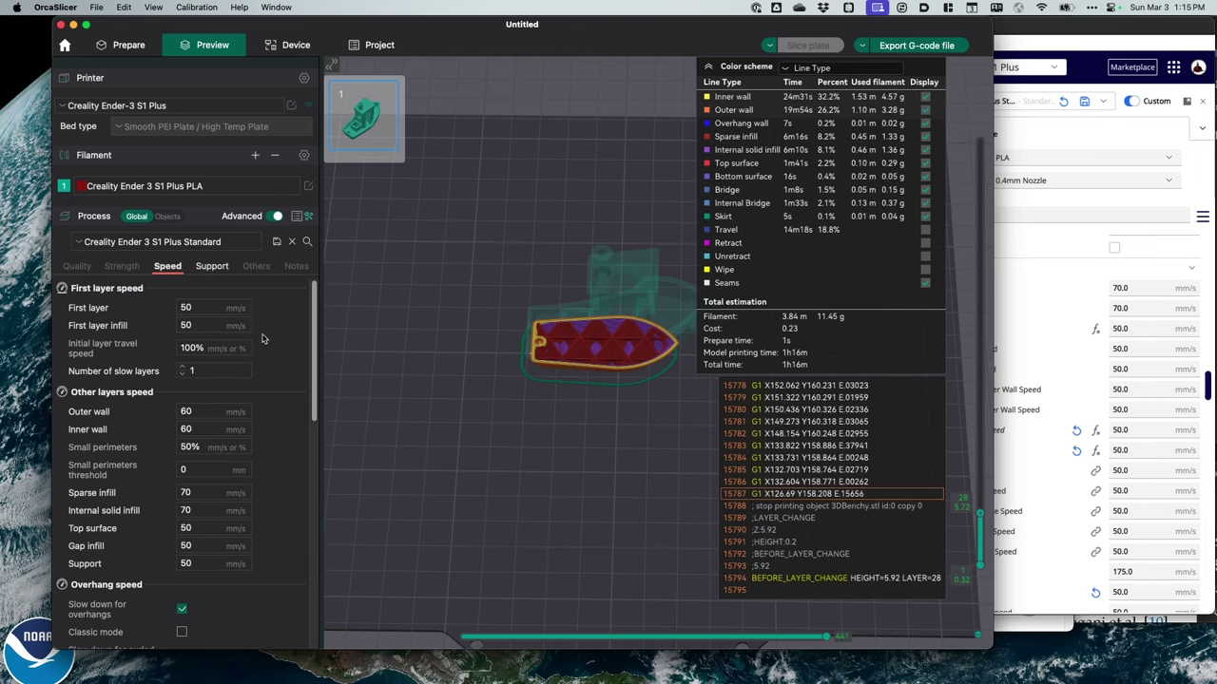